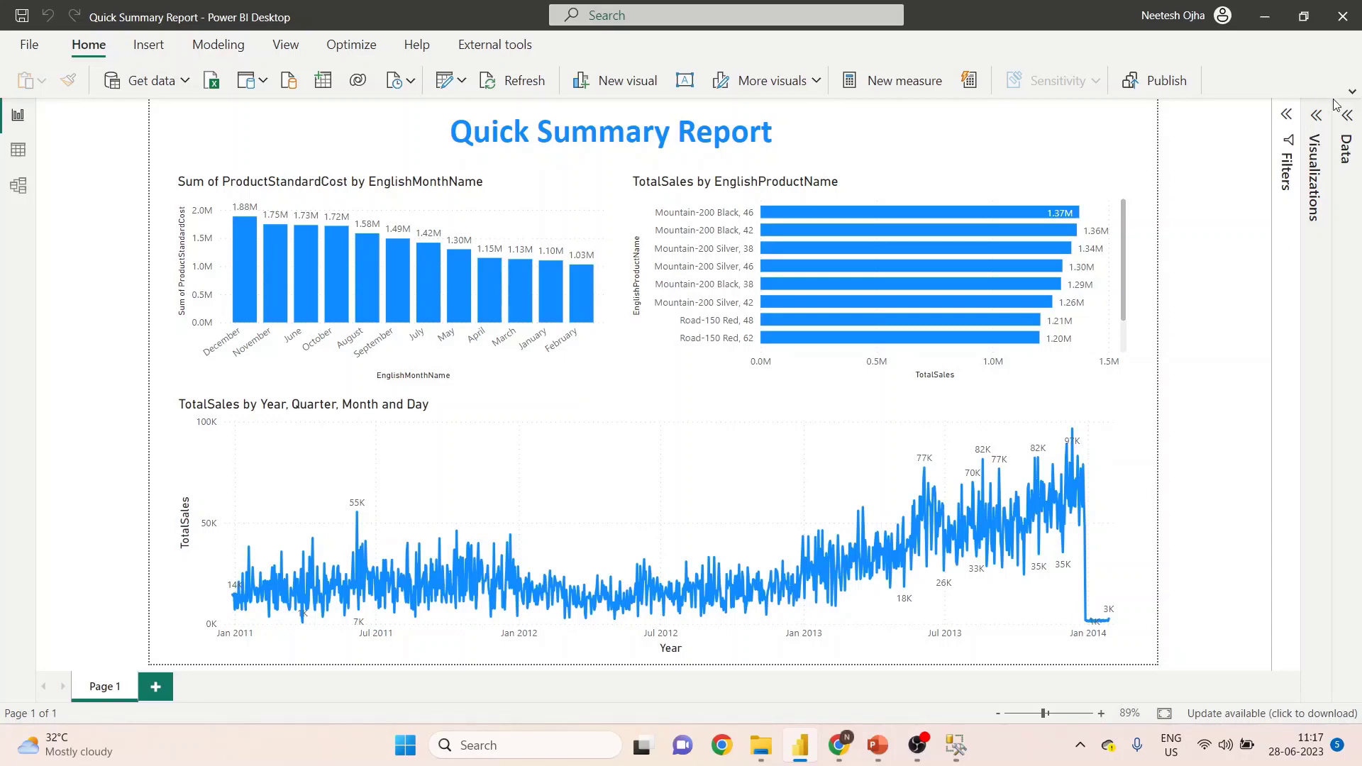
# Step: Search the report's data fields for "catego"
pyautogui.click(1344, 116)
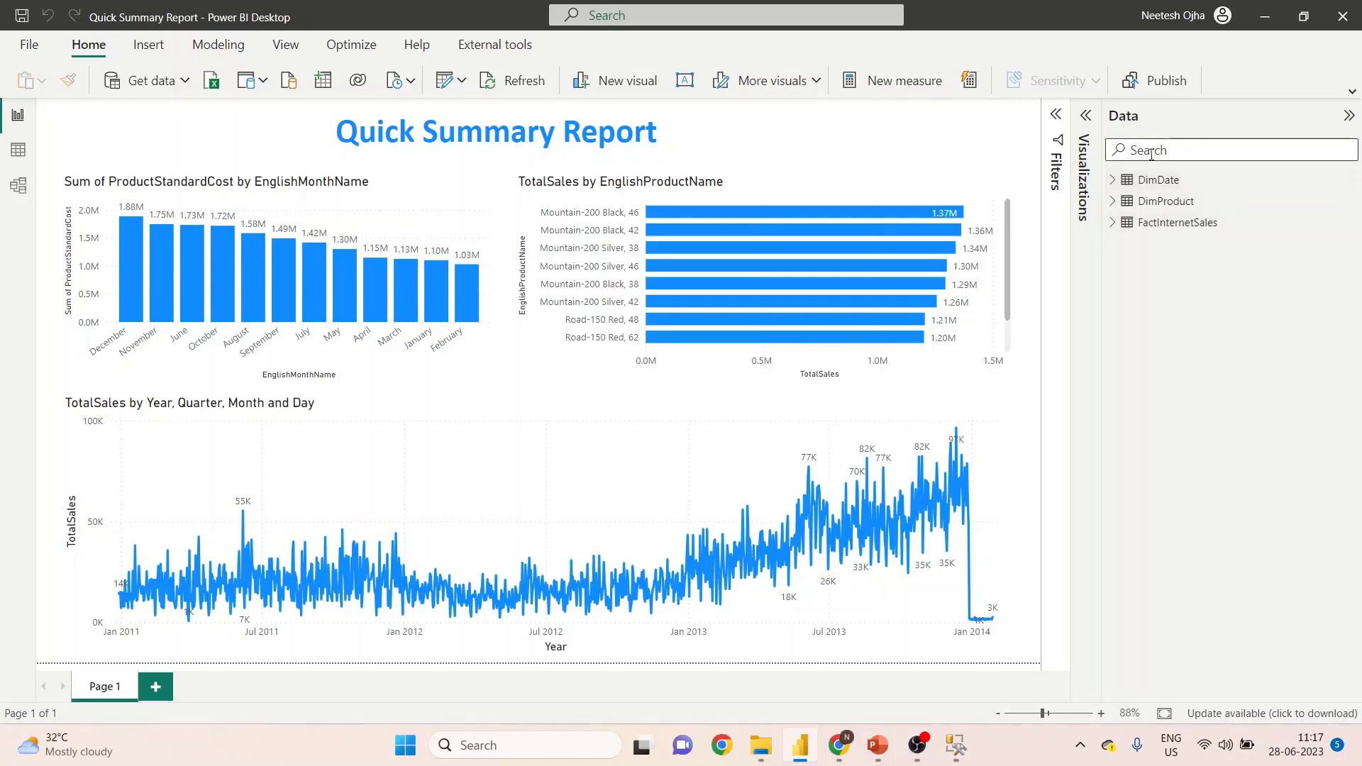
pyautogui.click(1151, 154)
pyautogui.write('catego')
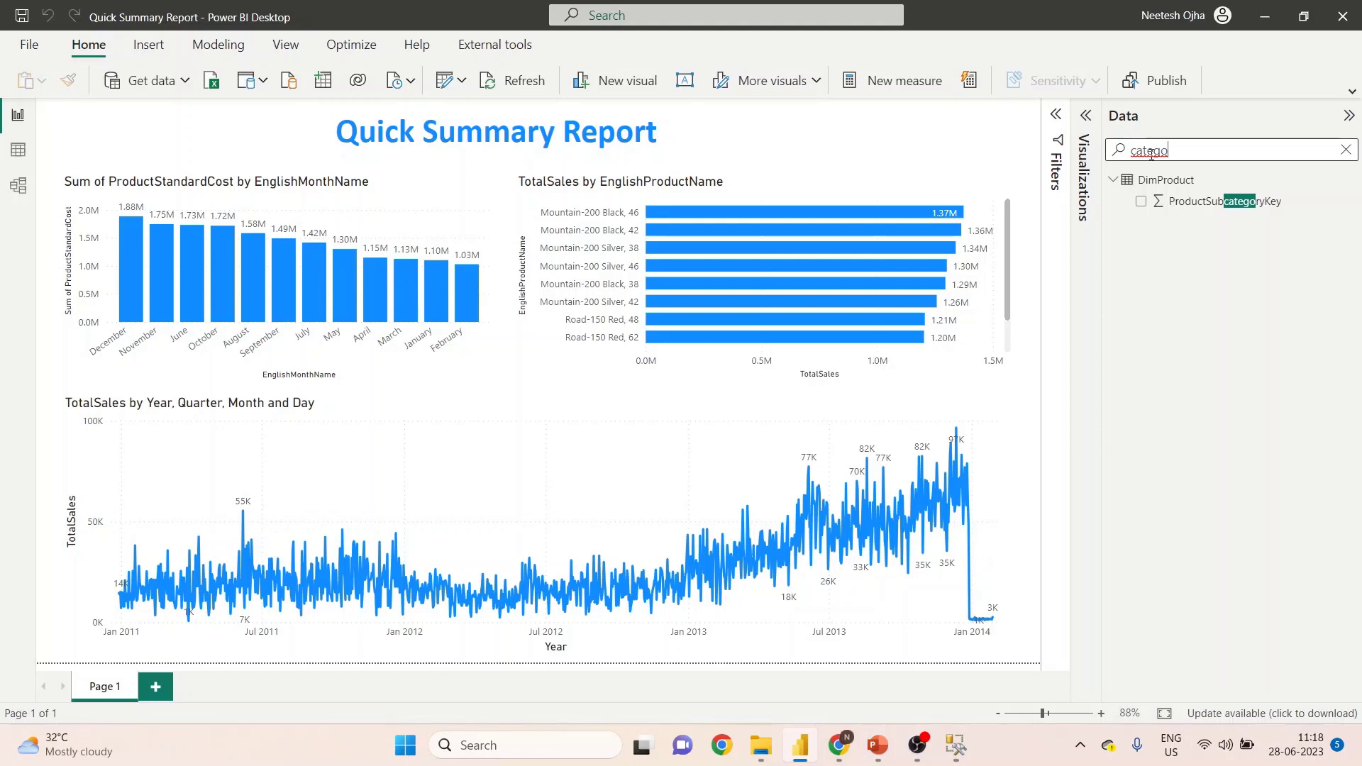
# Step: Search the data fields for "subca" instead, clear the search and collapse the field list
pyautogui.press('BackSpace')
pyautogui.press('BackSpace')
pyautogui.press('BackSpace')
pyautogui.press('BackSpace')
pyautogui.press('BackSpace')
pyautogui.press('BackSpace')
pyautogui.write('sn')
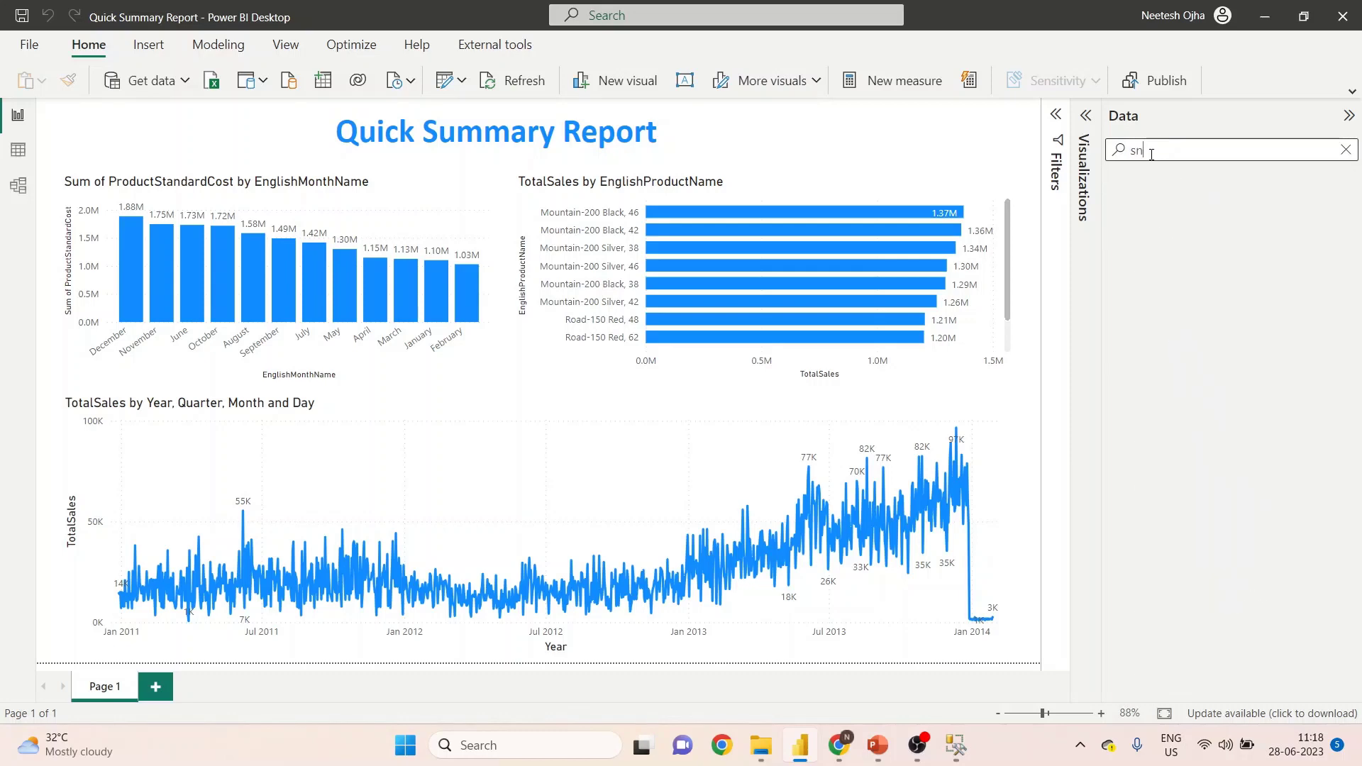
pyautogui.press('BackSpace')
pyautogui.write('ub')
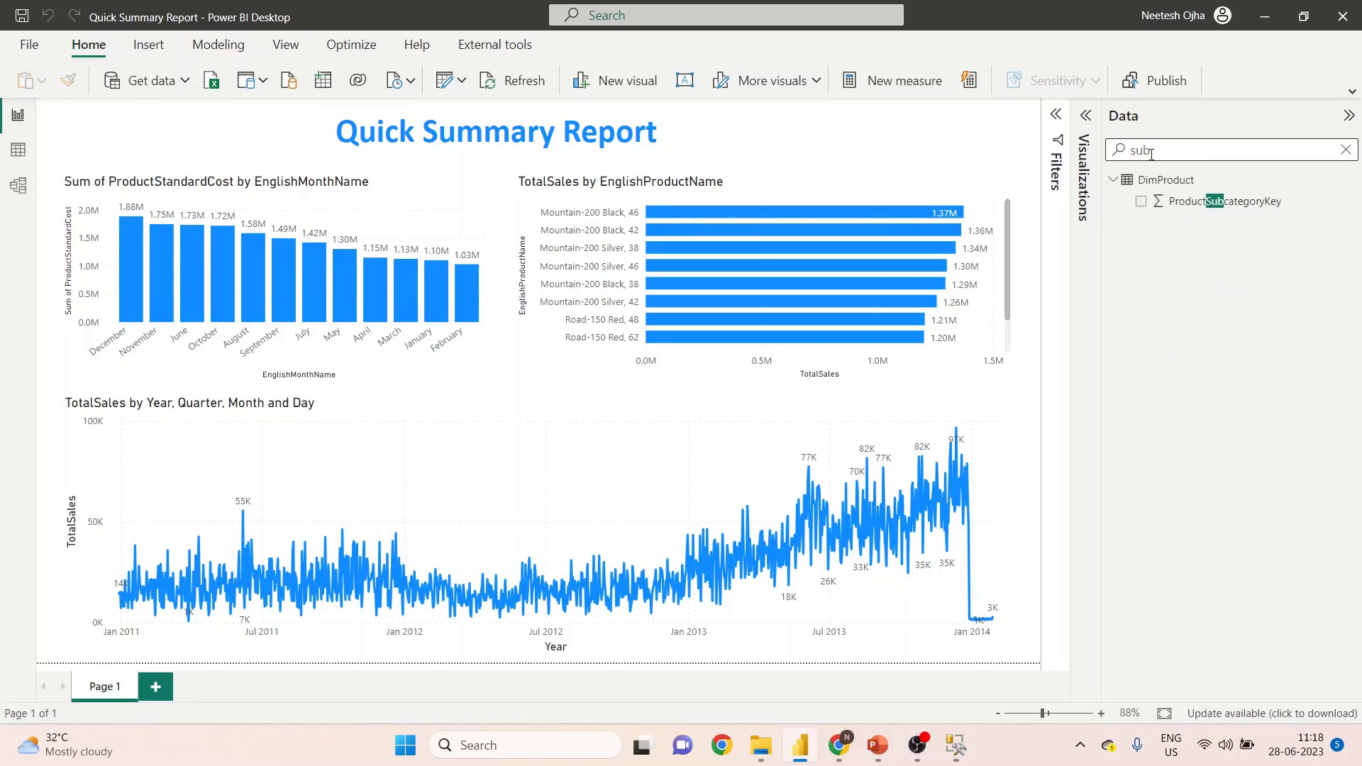
pyautogui.write('ca')
pyautogui.click(1346, 149)
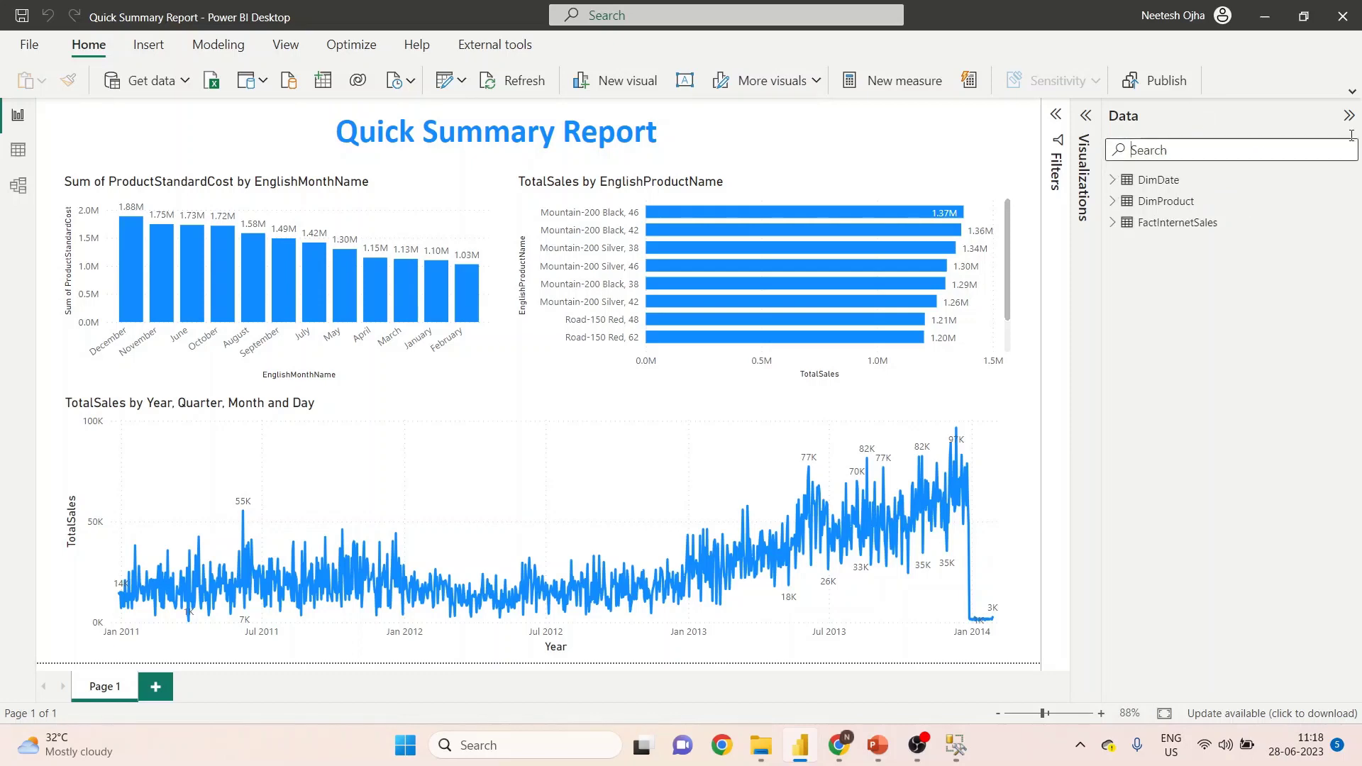
pyautogui.click(1349, 115)
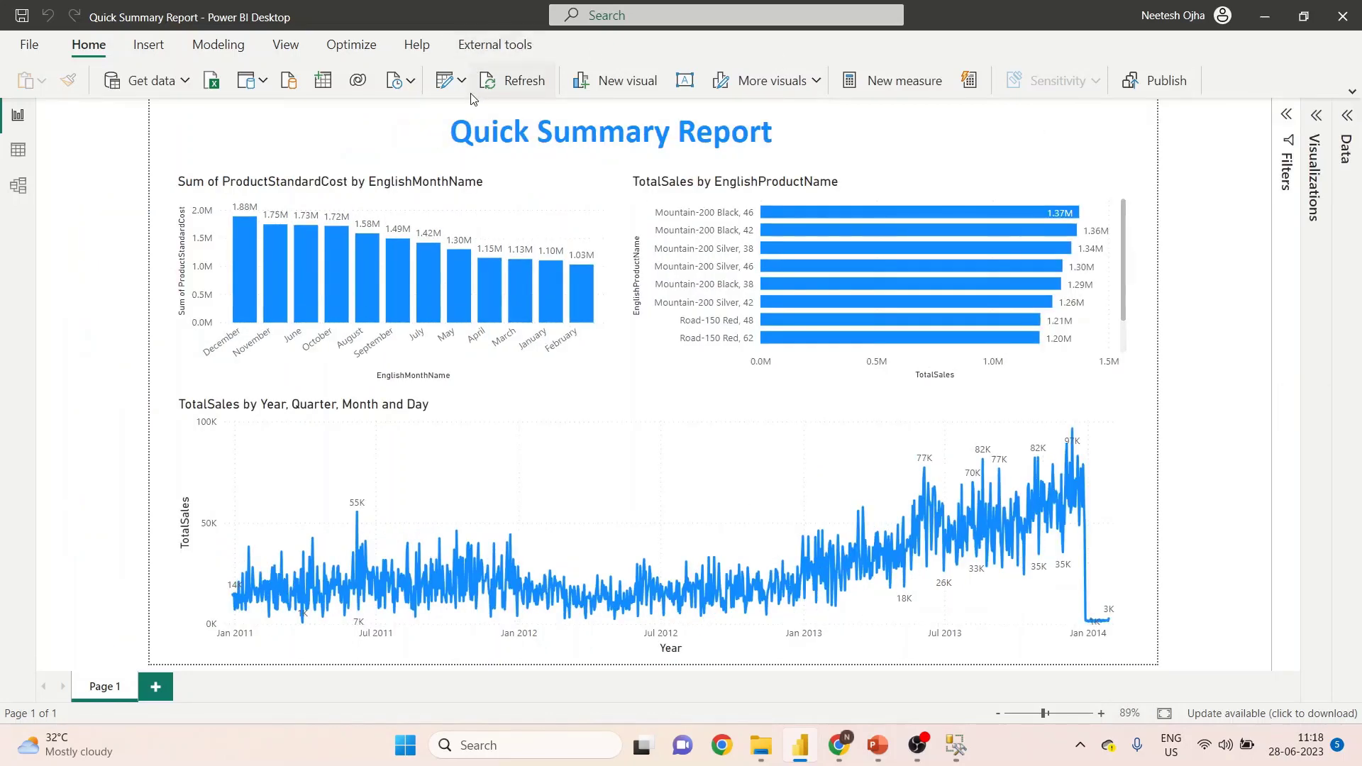
# Step: Check which data sources the current file uses in the data source settings, and close them
pyautogui.click(1351, 90)
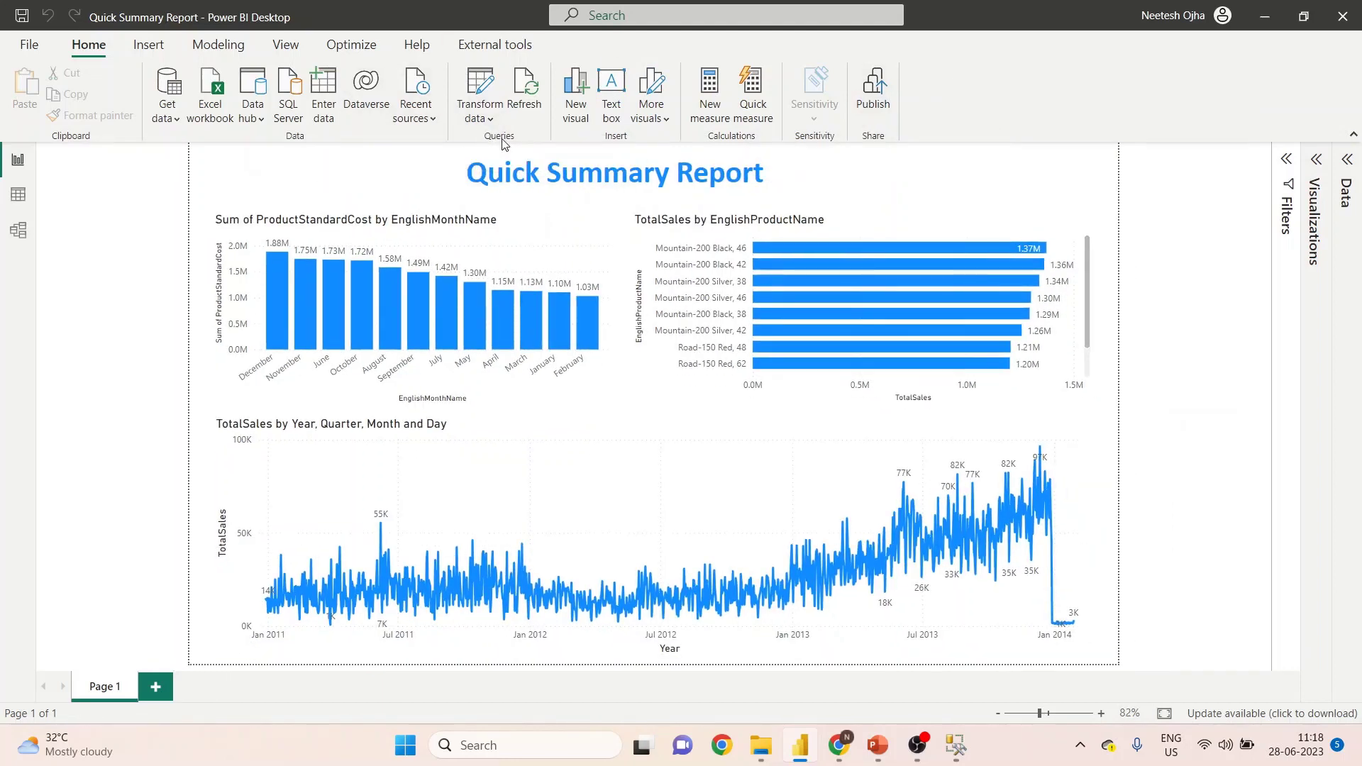
pyautogui.click(479, 121)
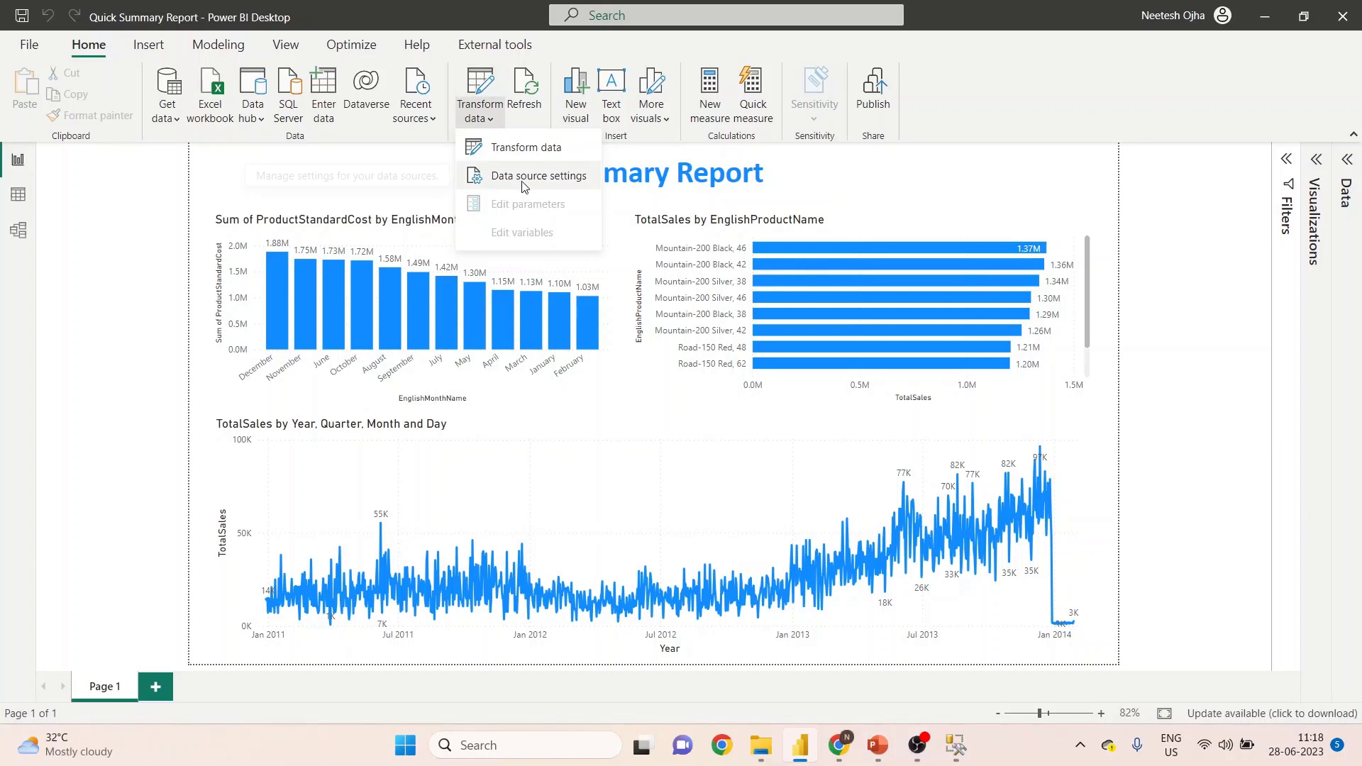
pyautogui.click(525, 179)
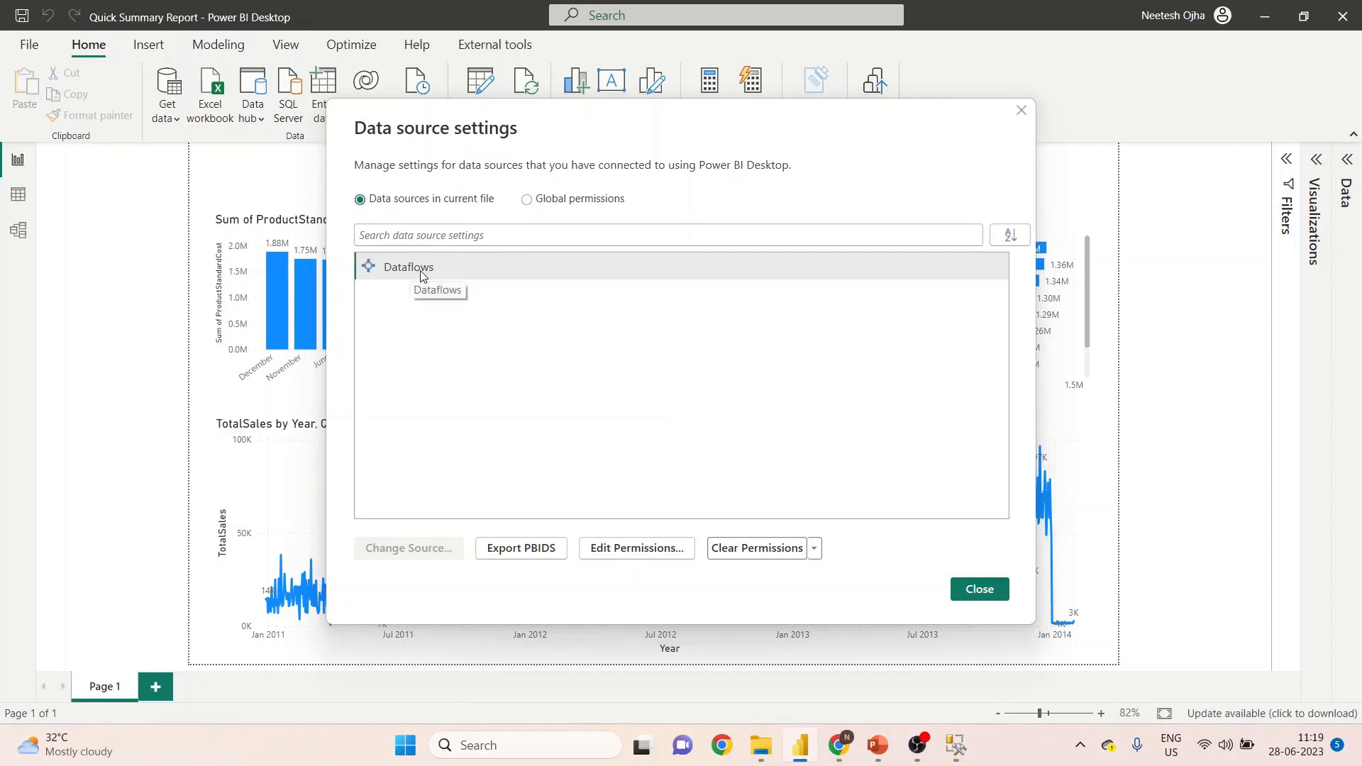
pyautogui.moveTo(608, 146); pyautogui.dragTo(609, 99)
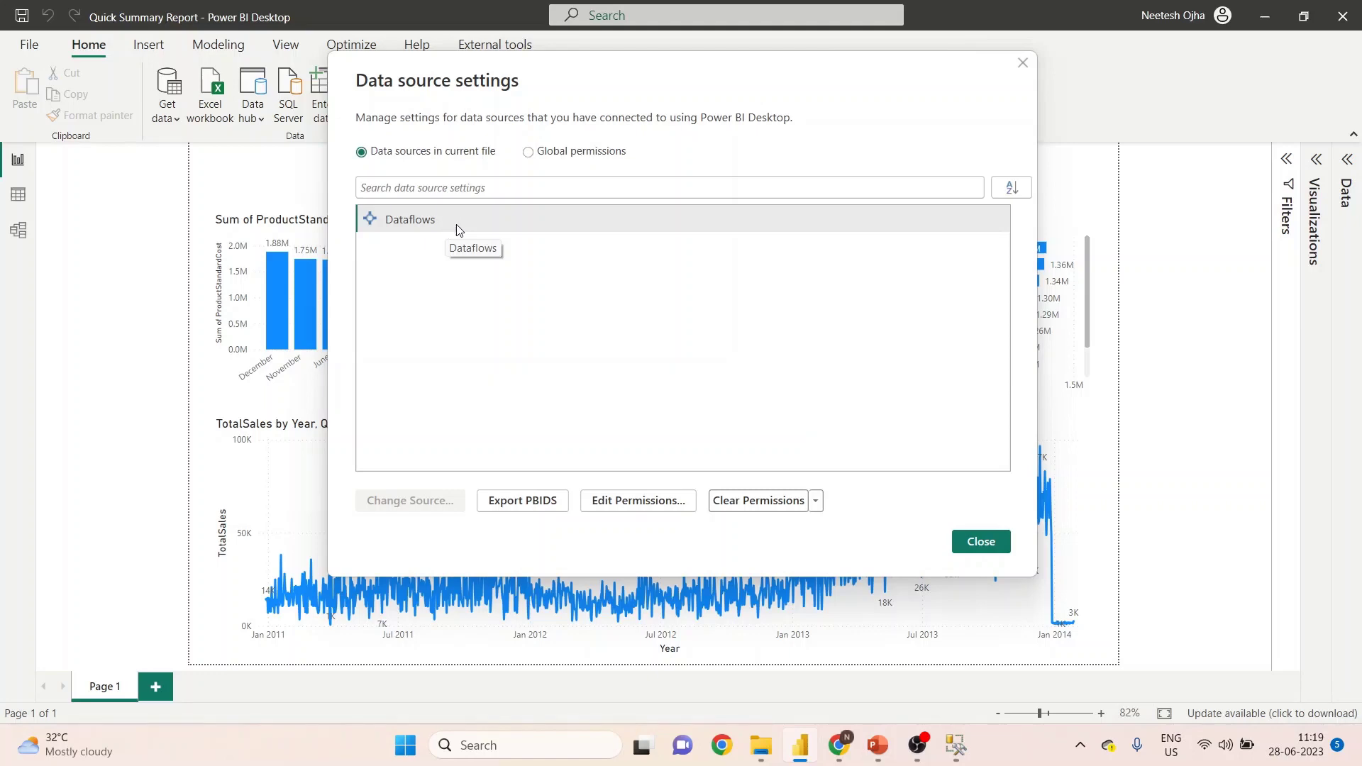
pyautogui.click(982, 543)
# Step: Switch to the Power BI service in Chrome and check the signed-in account's details
pyautogui.click(841, 746)
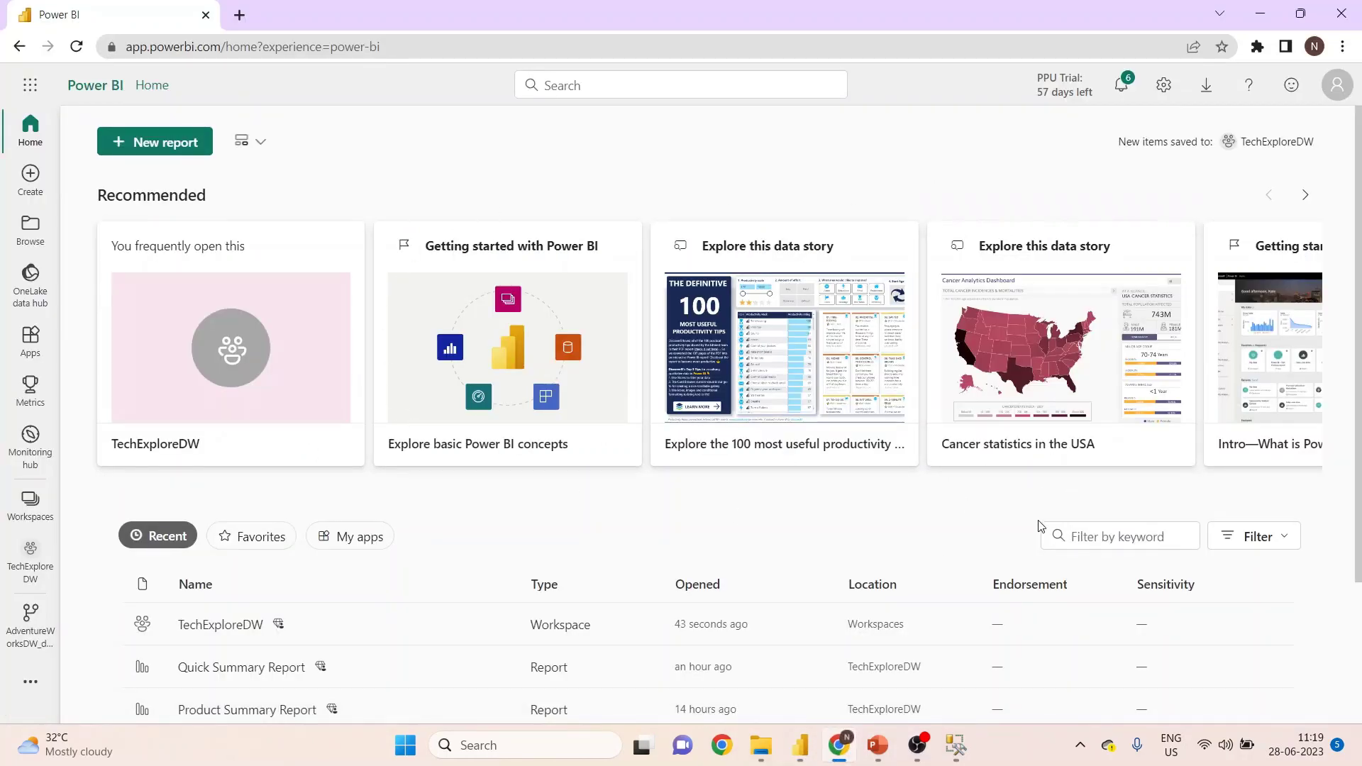
pyautogui.click(1337, 86)
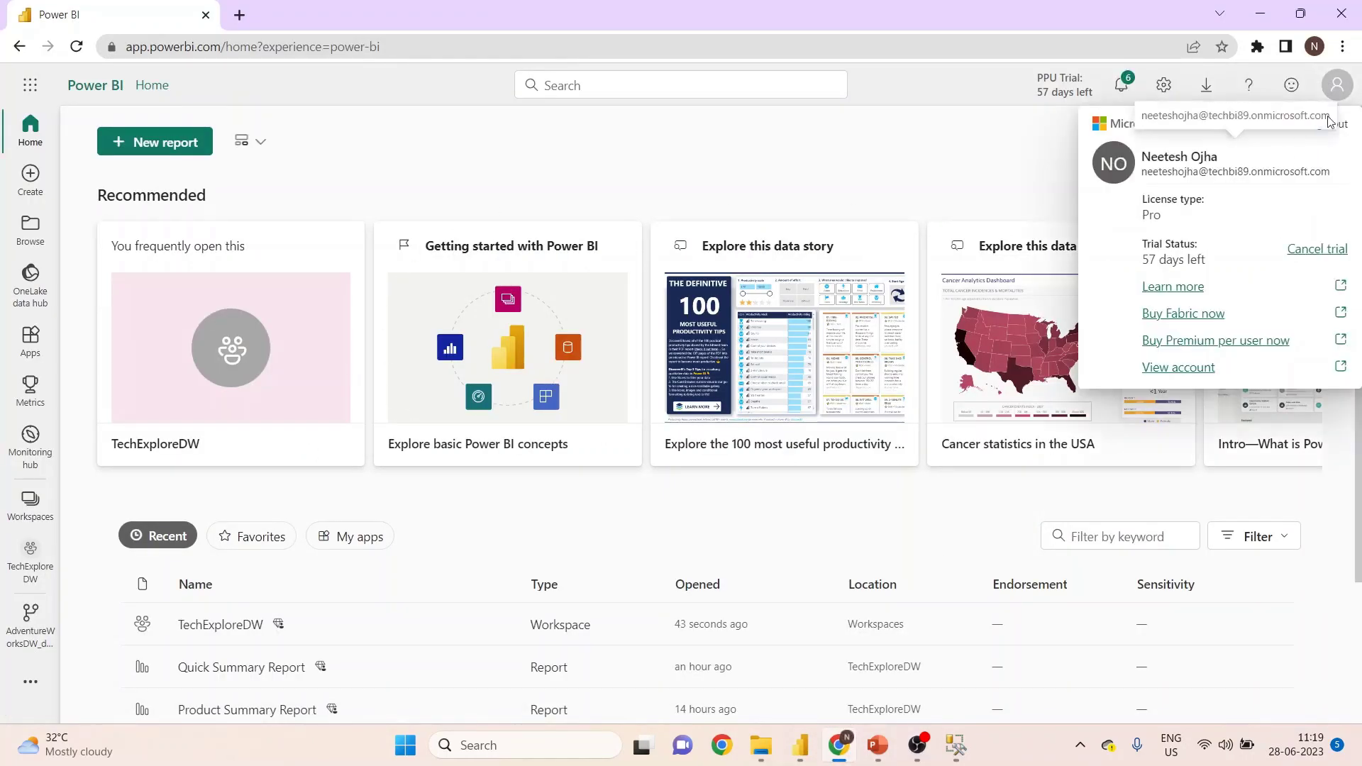
pyautogui.click(1342, 88)
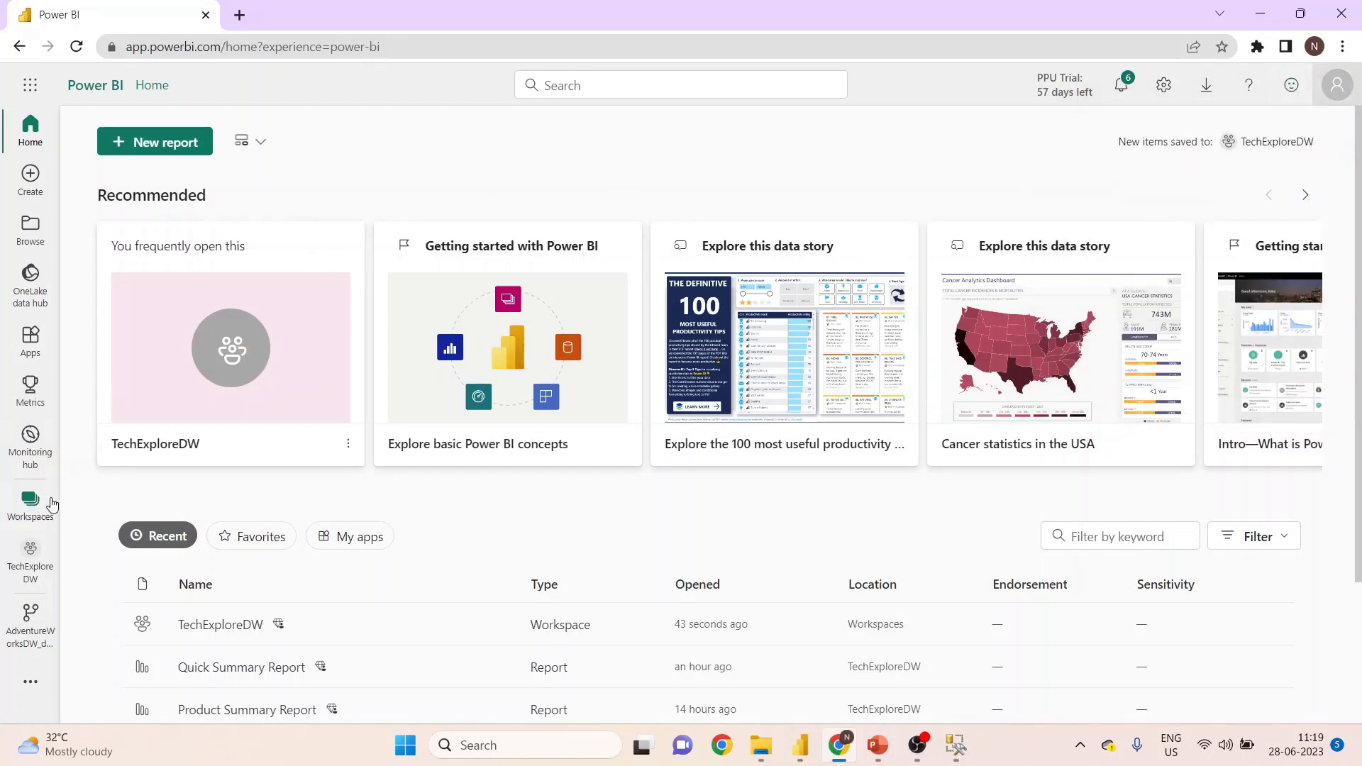
# Step: Open AdventureWorksDW_dataflow in the TechExploreDW workspace and examine its tables
pyautogui.click(26, 516)
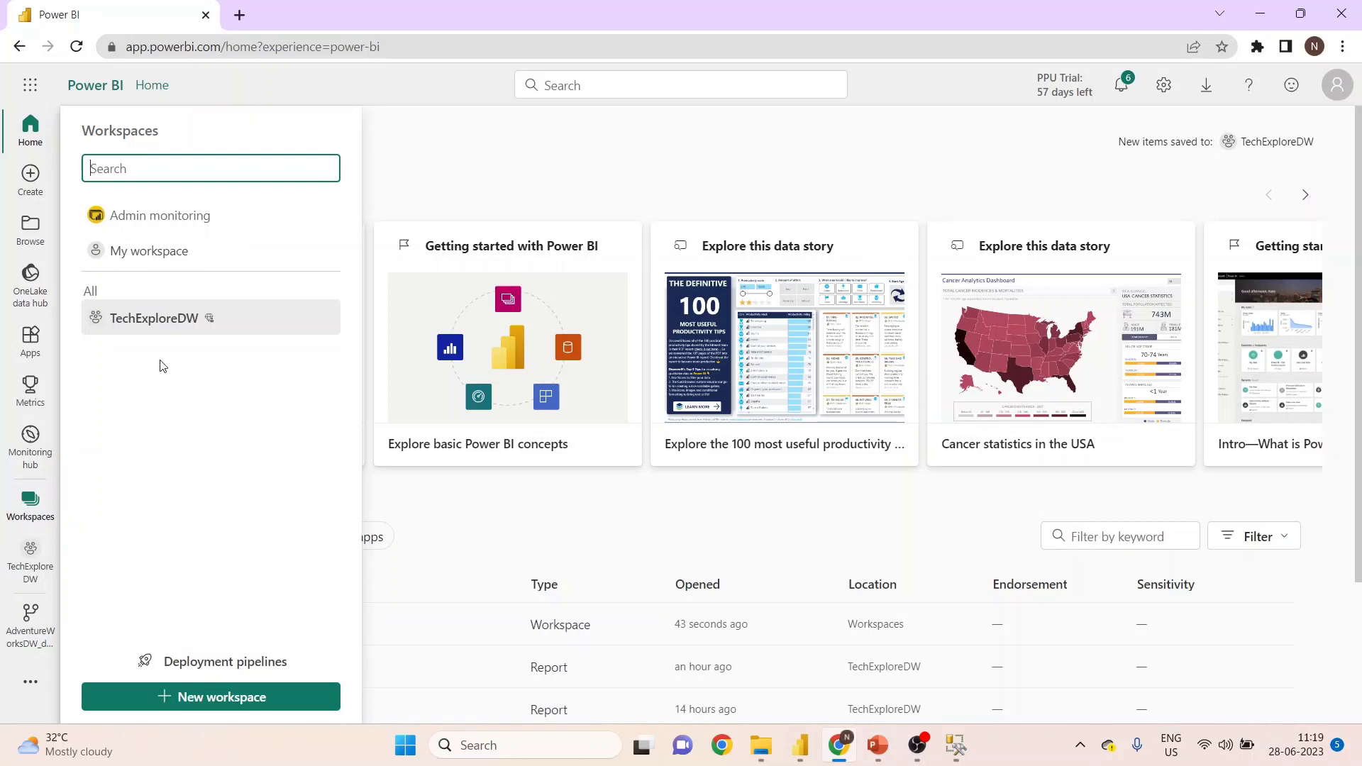
pyautogui.click(178, 324)
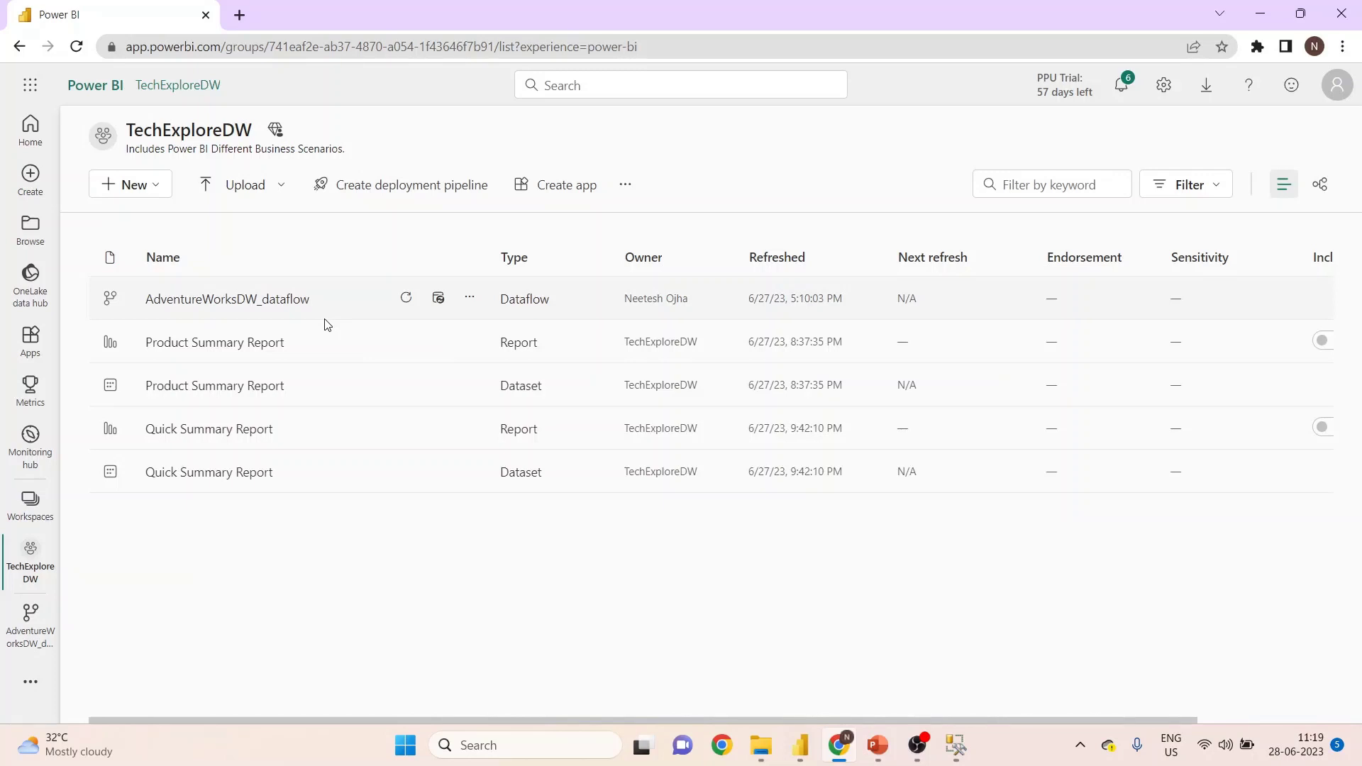
pyautogui.click(269, 302)
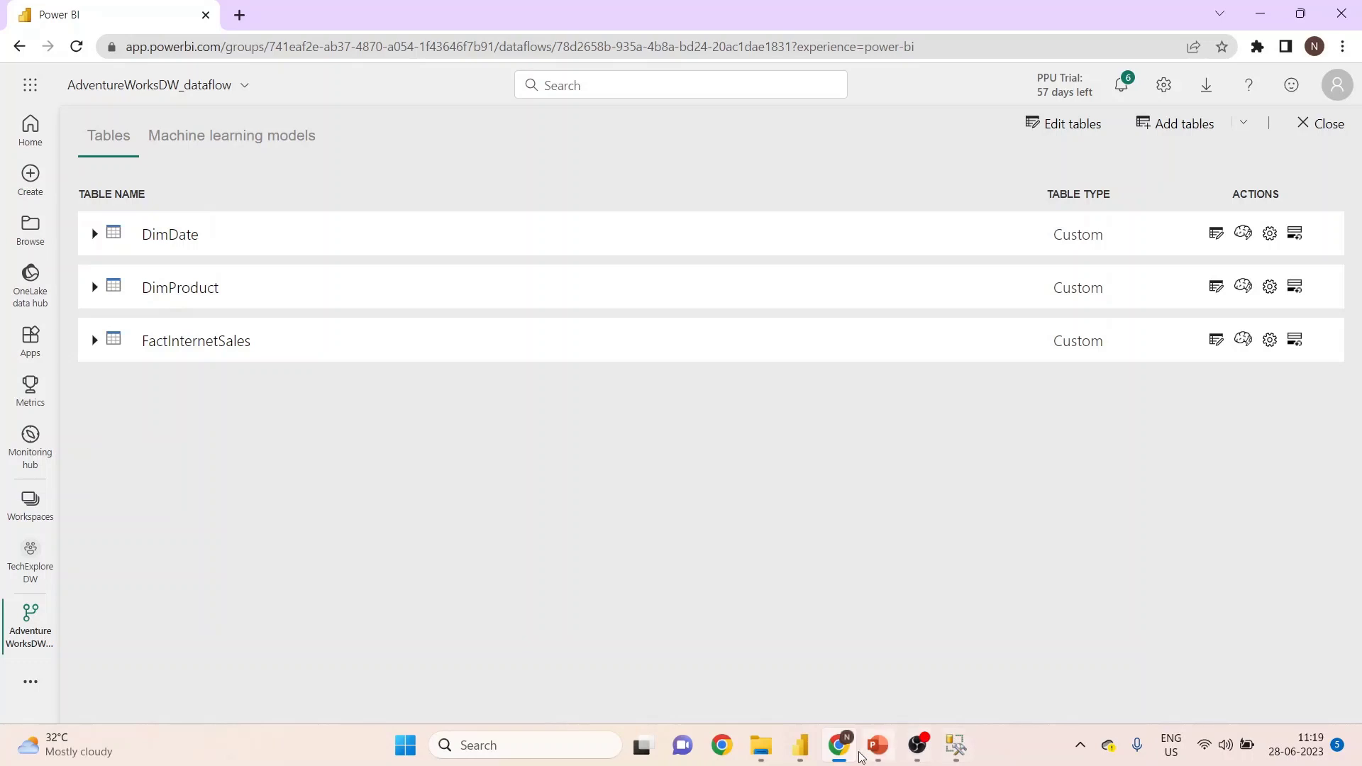
pyautogui.moveTo(814, 750)
pyautogui.moveTo(838, 745)
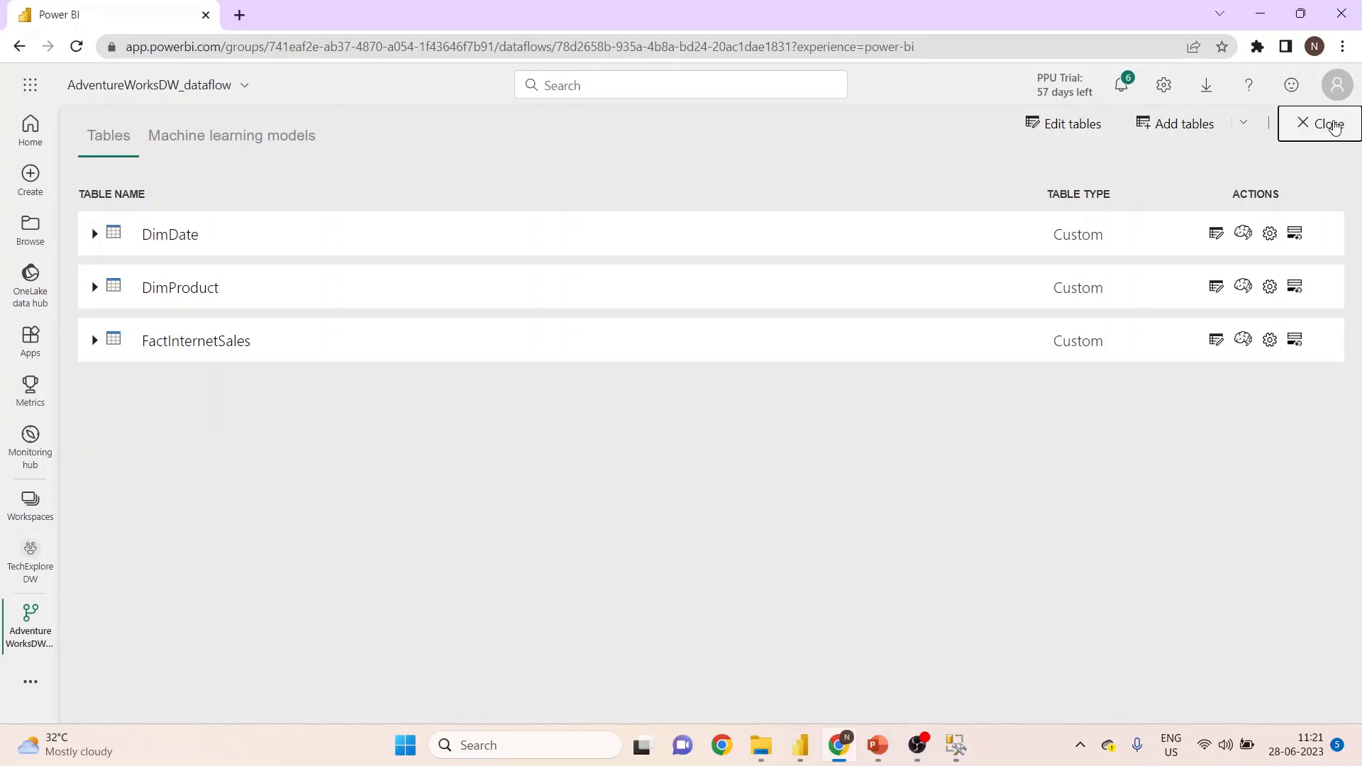
# Step: Close the dataflow and show the TechExploreDW workspace in lineage view
pyautogui.click(1315, 139)
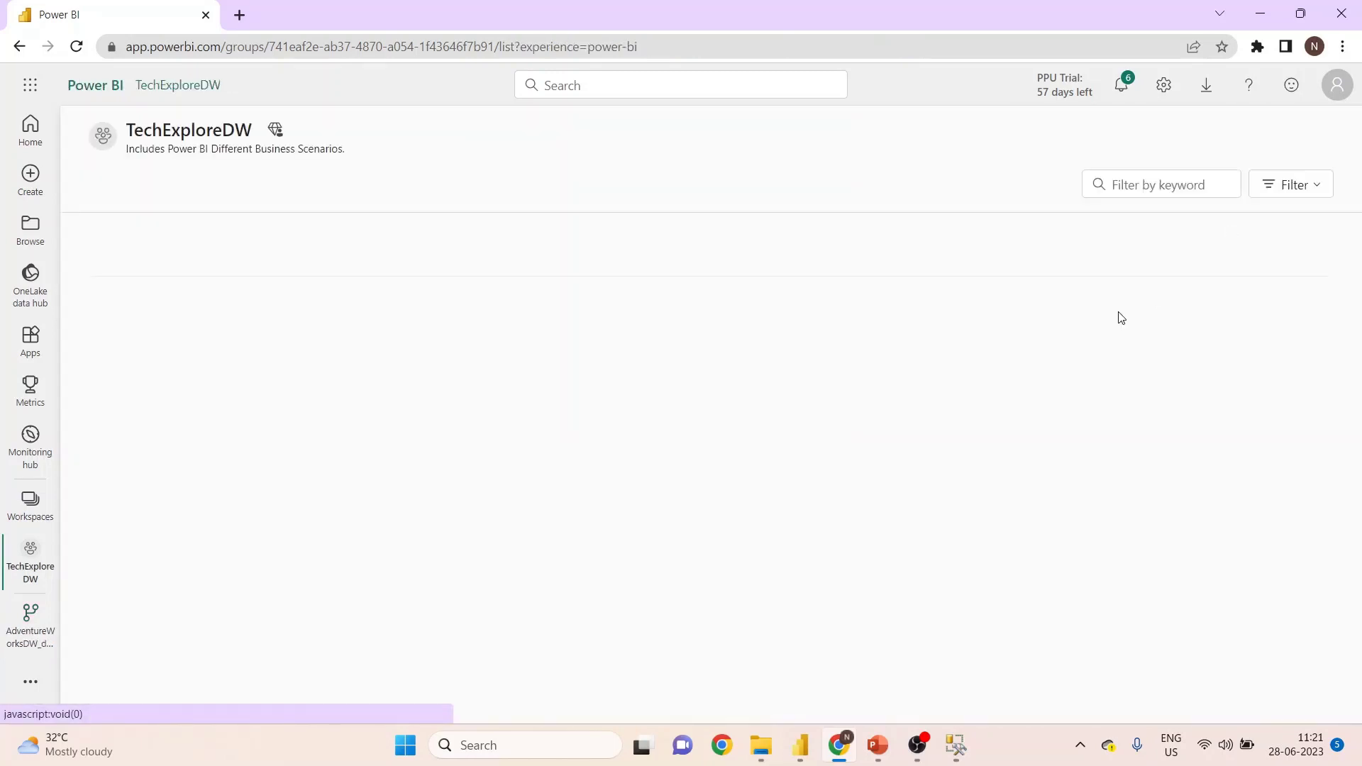
pyautogui.click(1318, 186)
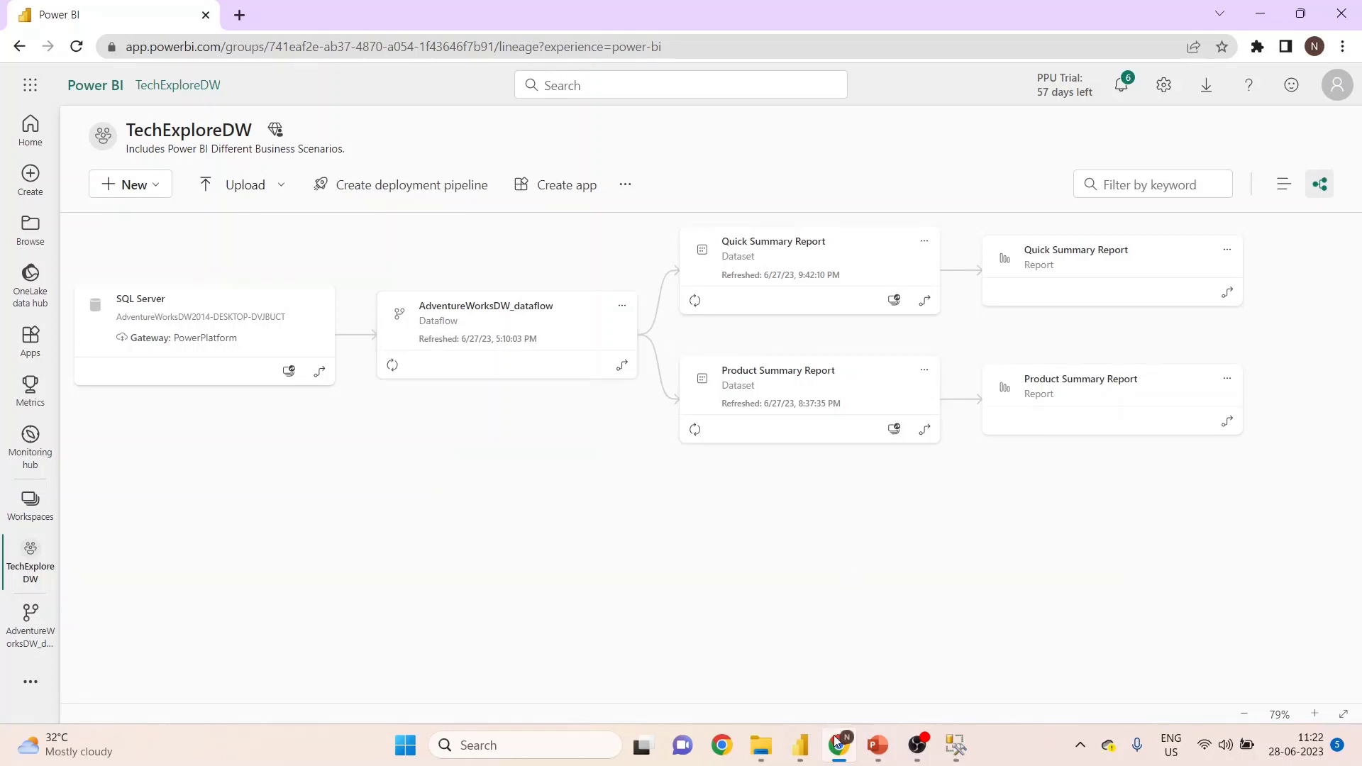
# Step: Switch to SQL Server Management Studio and locate the DimProductCategory and DimProductSubcategory tables in the AdventureWorksDW2014 database
pyautogui.moveTo(800, 753)
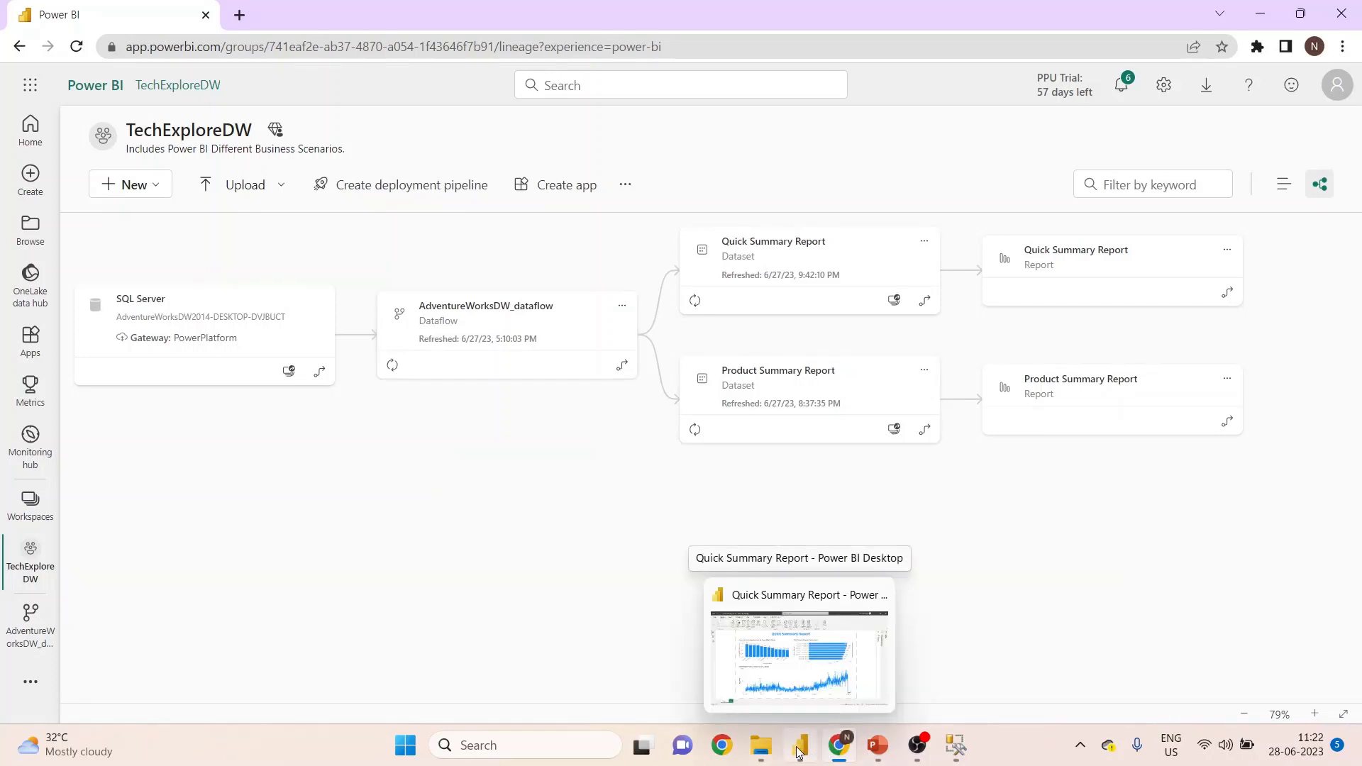
pyautogui.click(956, 745)
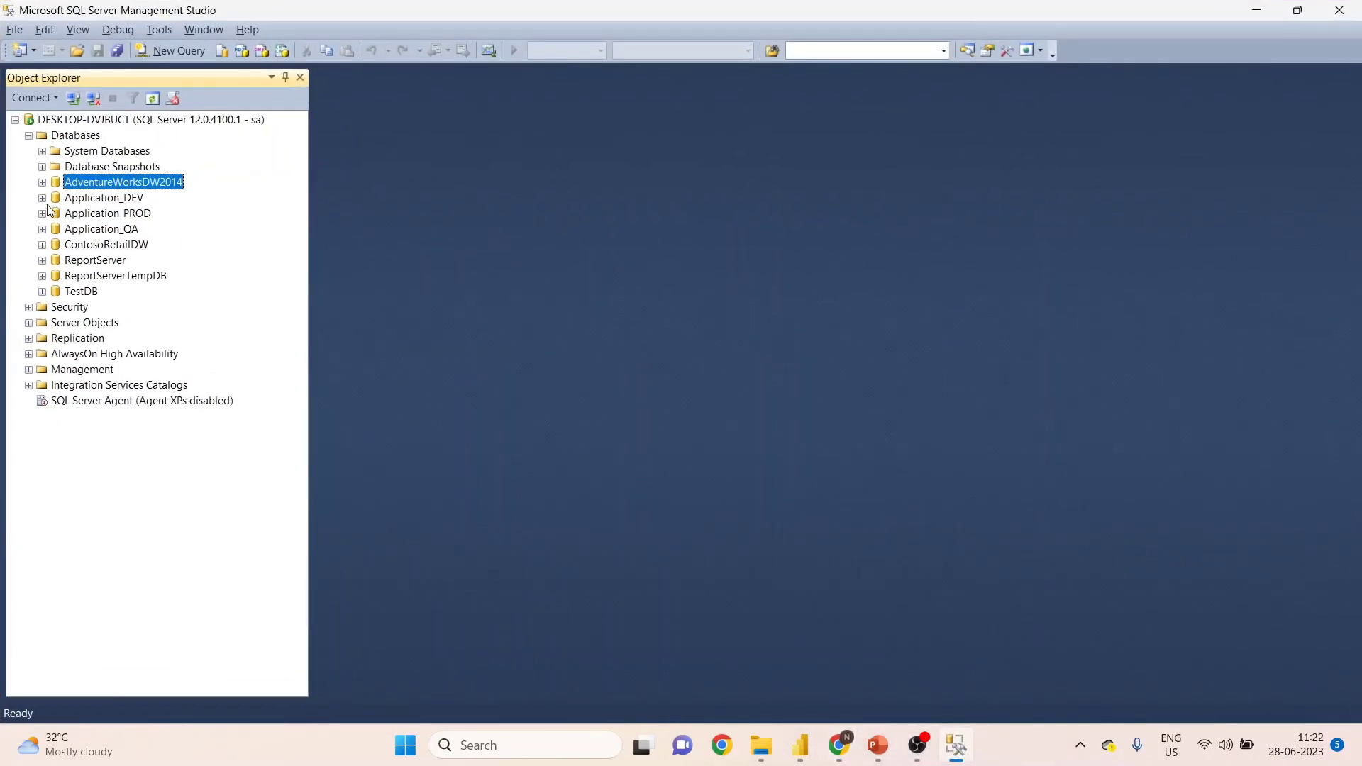
pyautogui.click(42, 182)
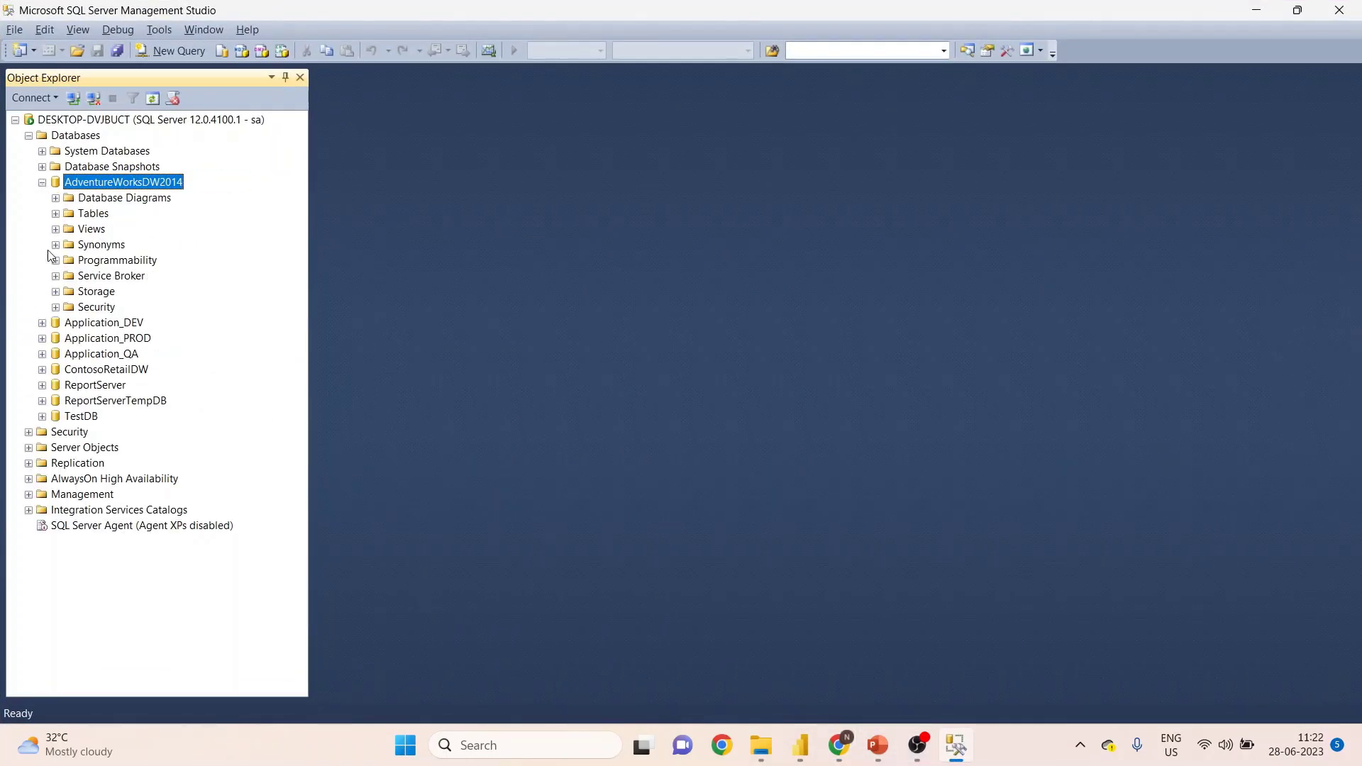
pyautogui.click(55, 214)
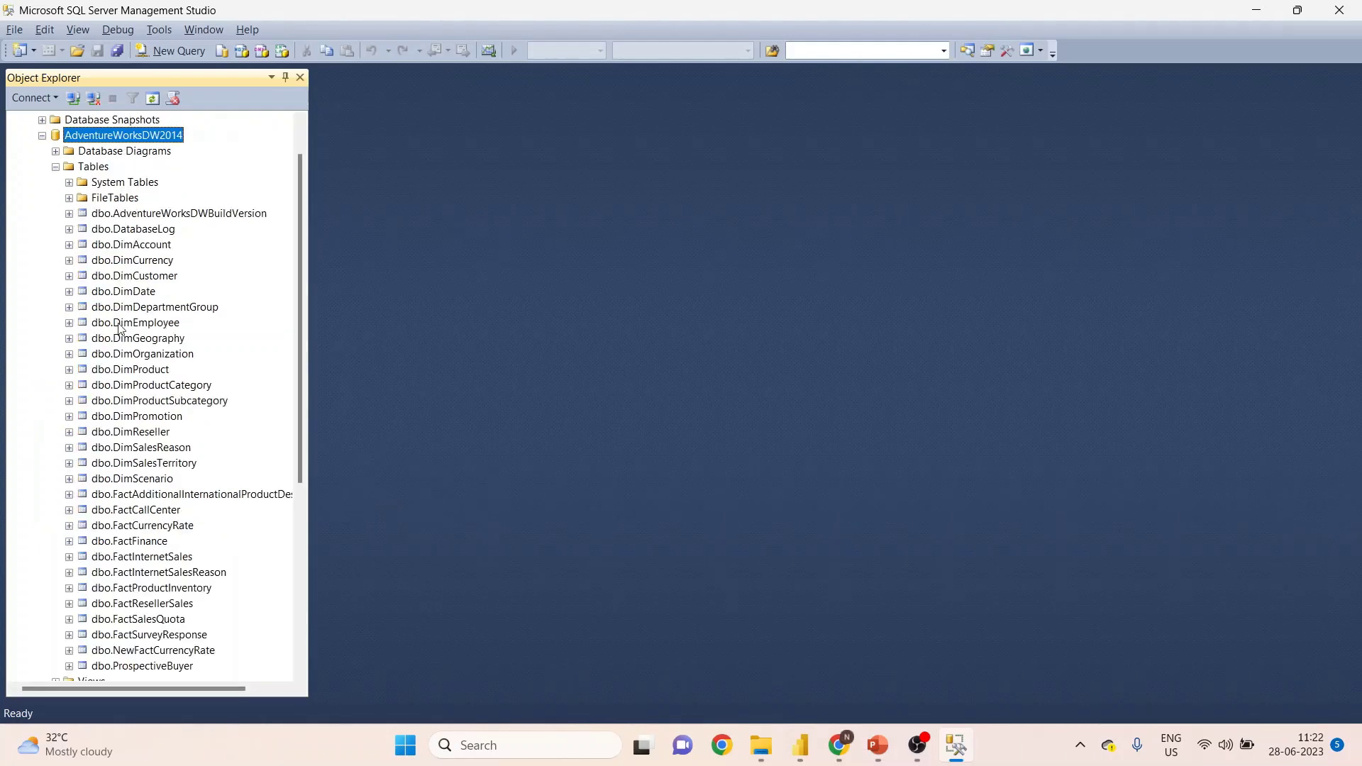
pyautogui.scroll(-1, 282, 495)
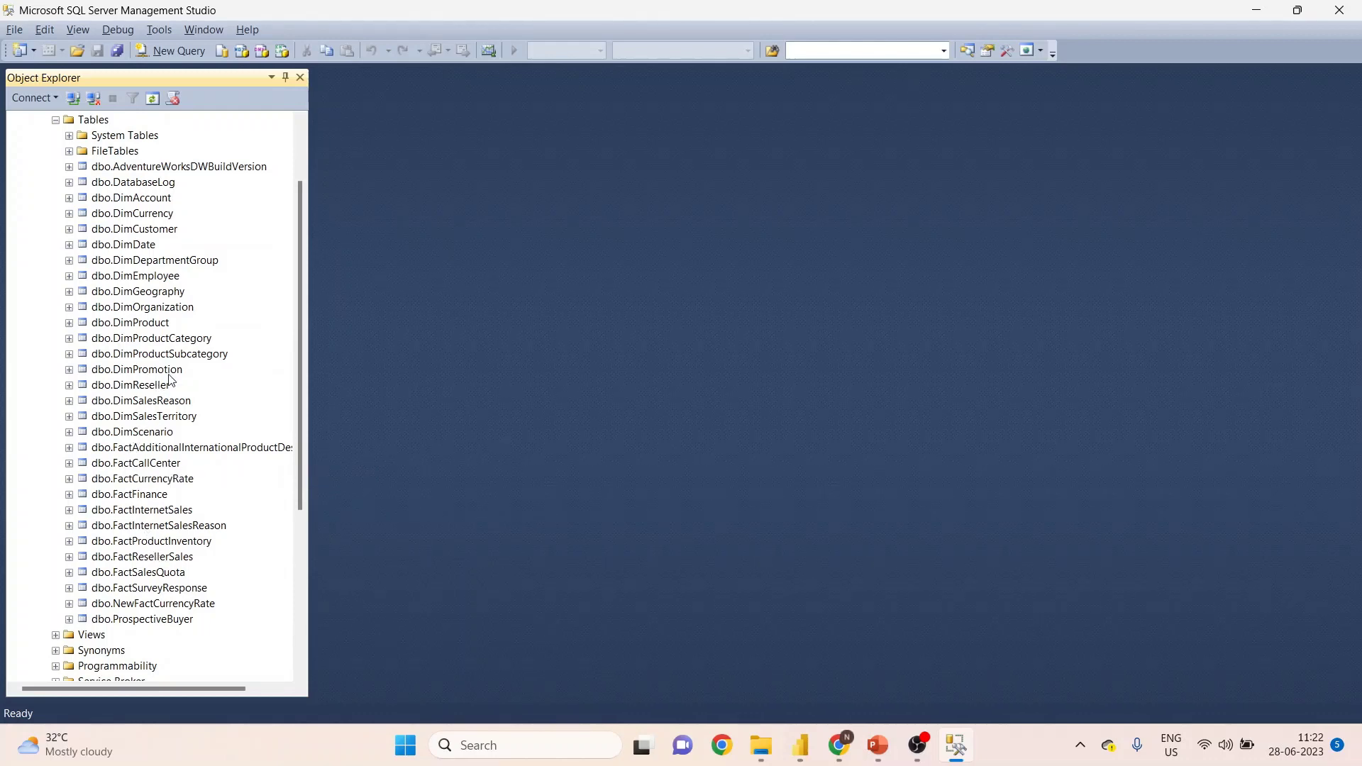
pyautogui.click(150, 344)
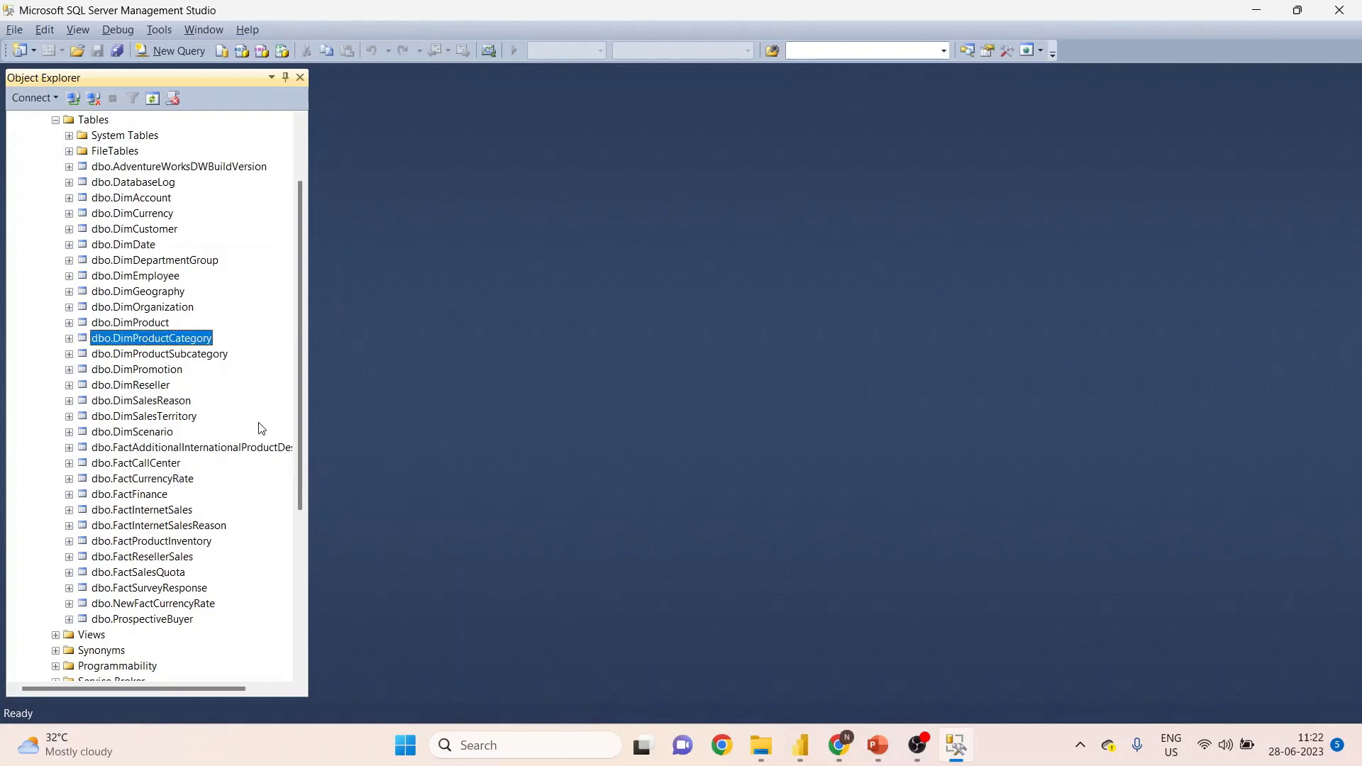
pyautogui.click(204, 358)
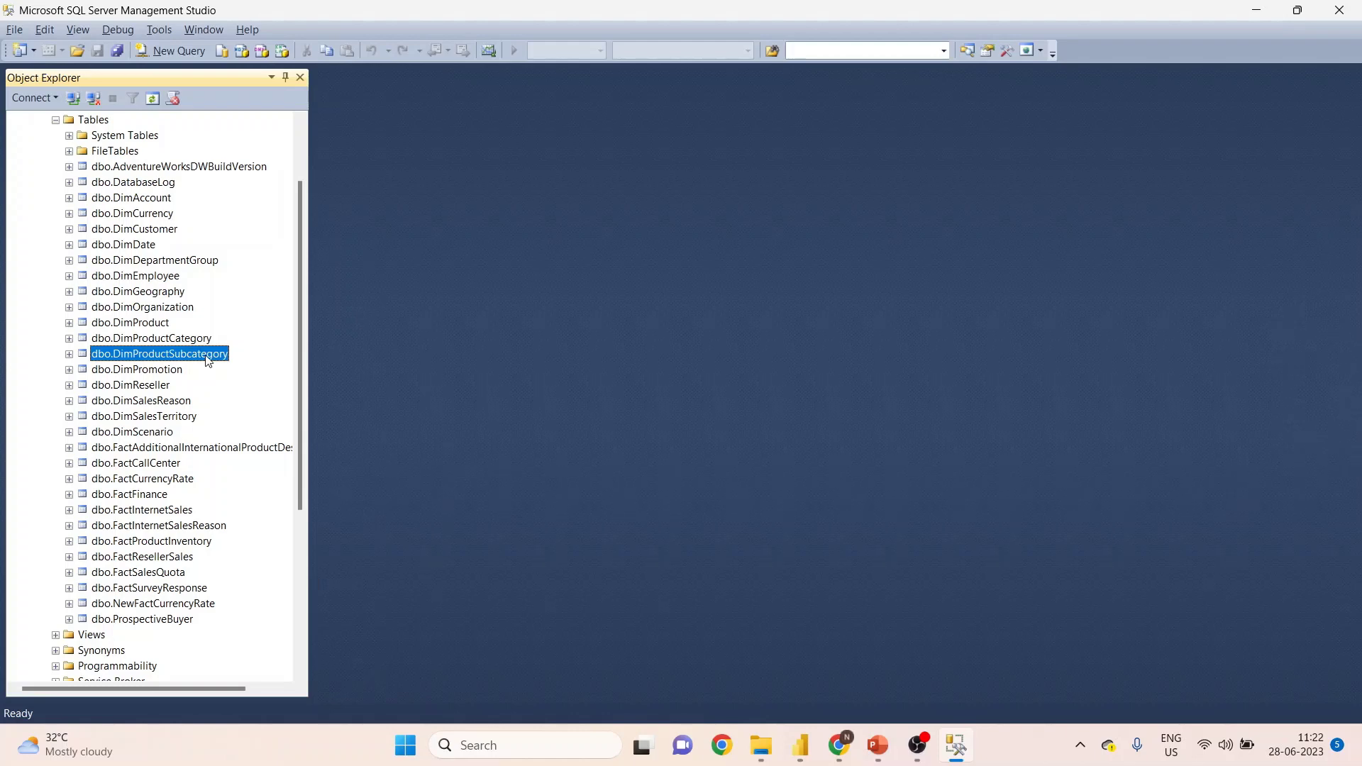
pyautogui.click(193, 337)
pyautogui.click(189, 344)
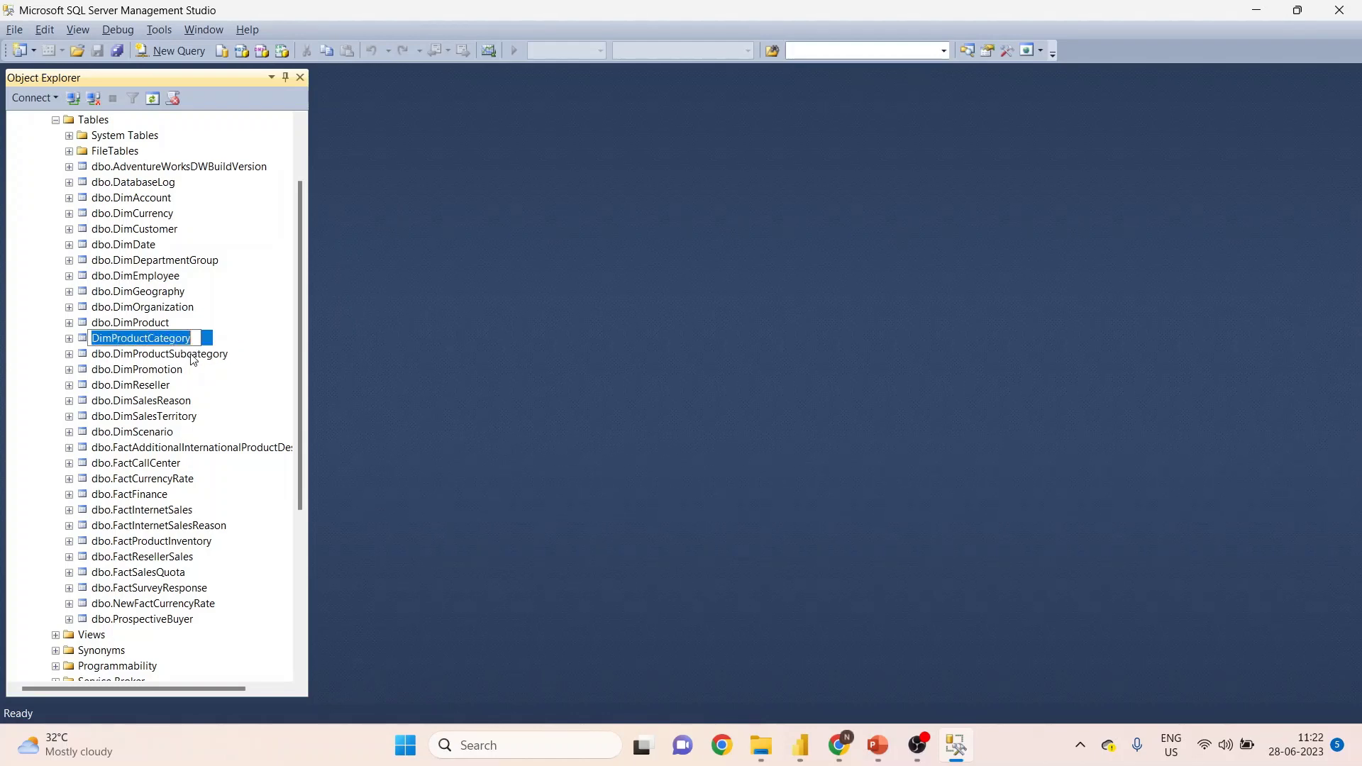
pyautogui.click(190, 355)
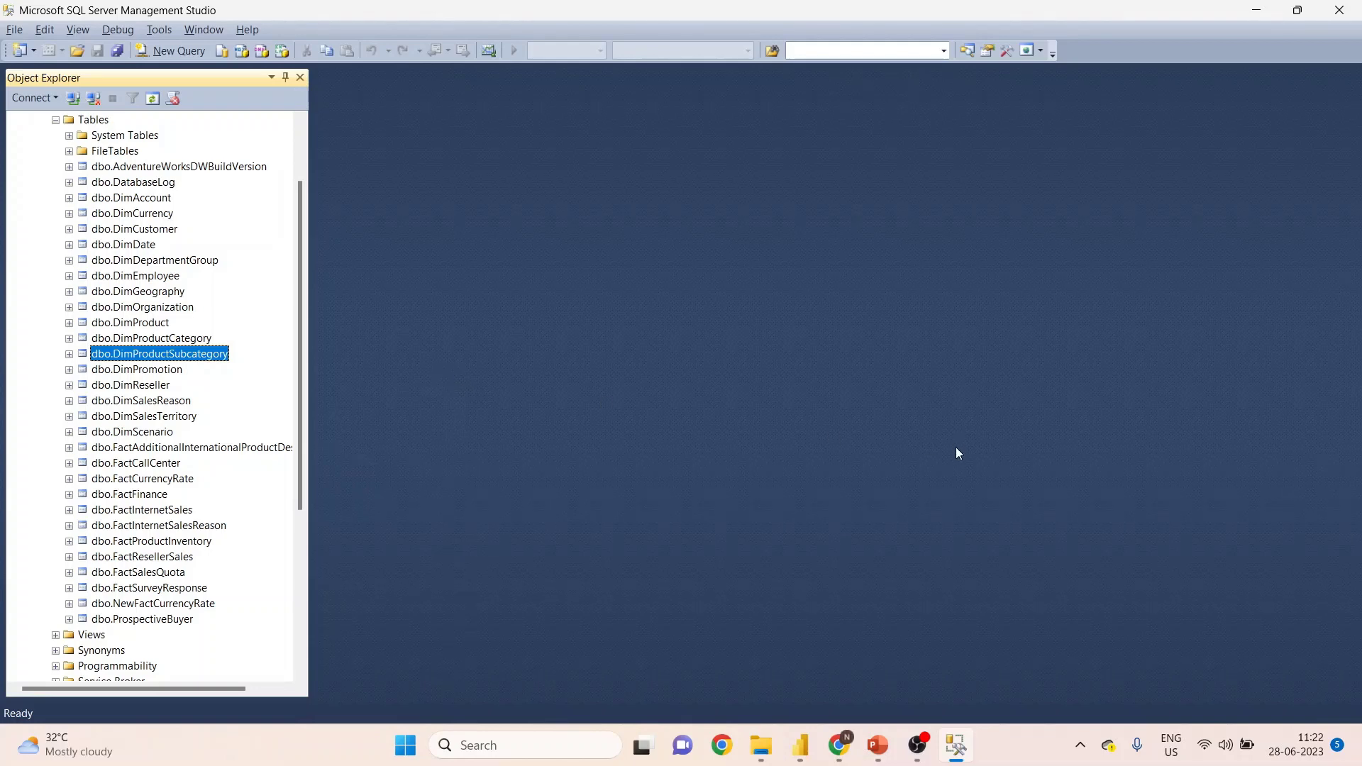
# Step: Switch back to the Power BI service in Chrome and open AdventureWorksDW_dataflow for editing
pyautogui.click(840, 745)
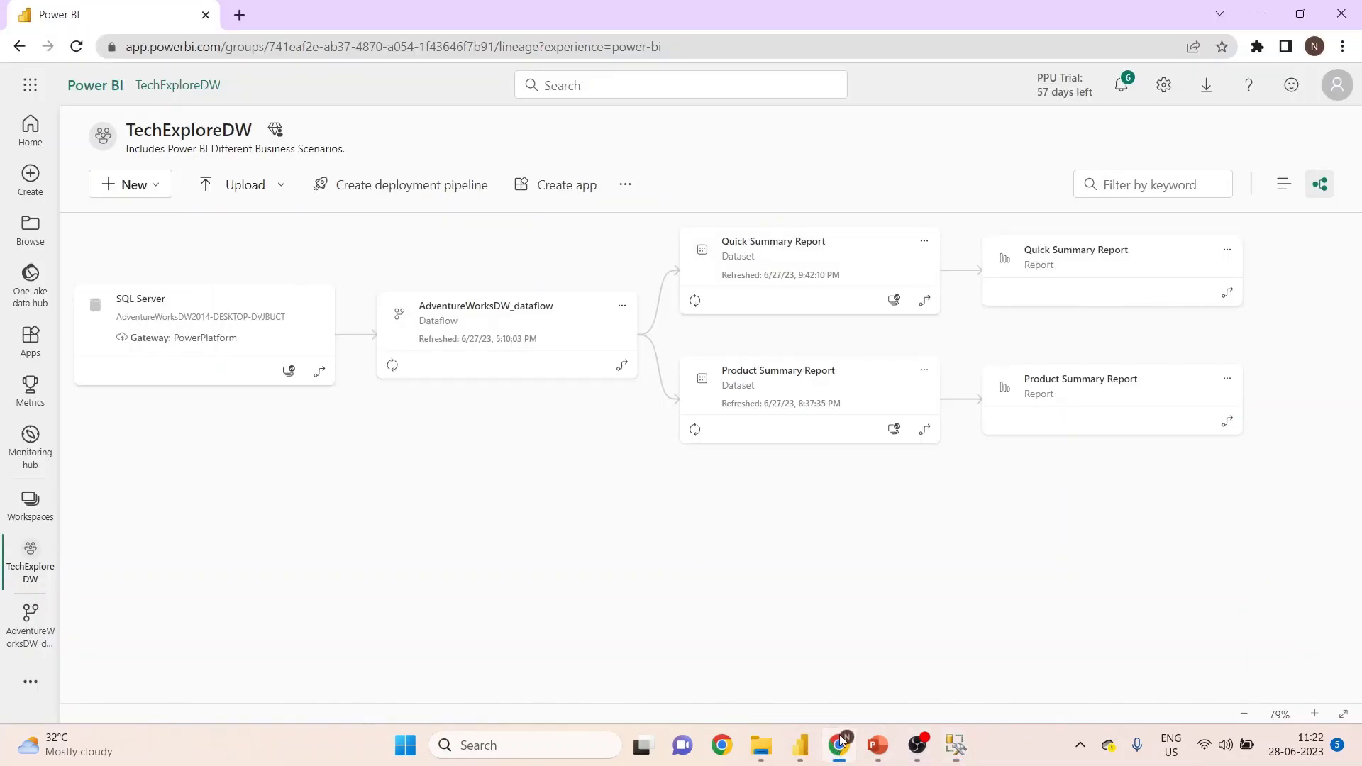
pyautogui.click(623, 306)
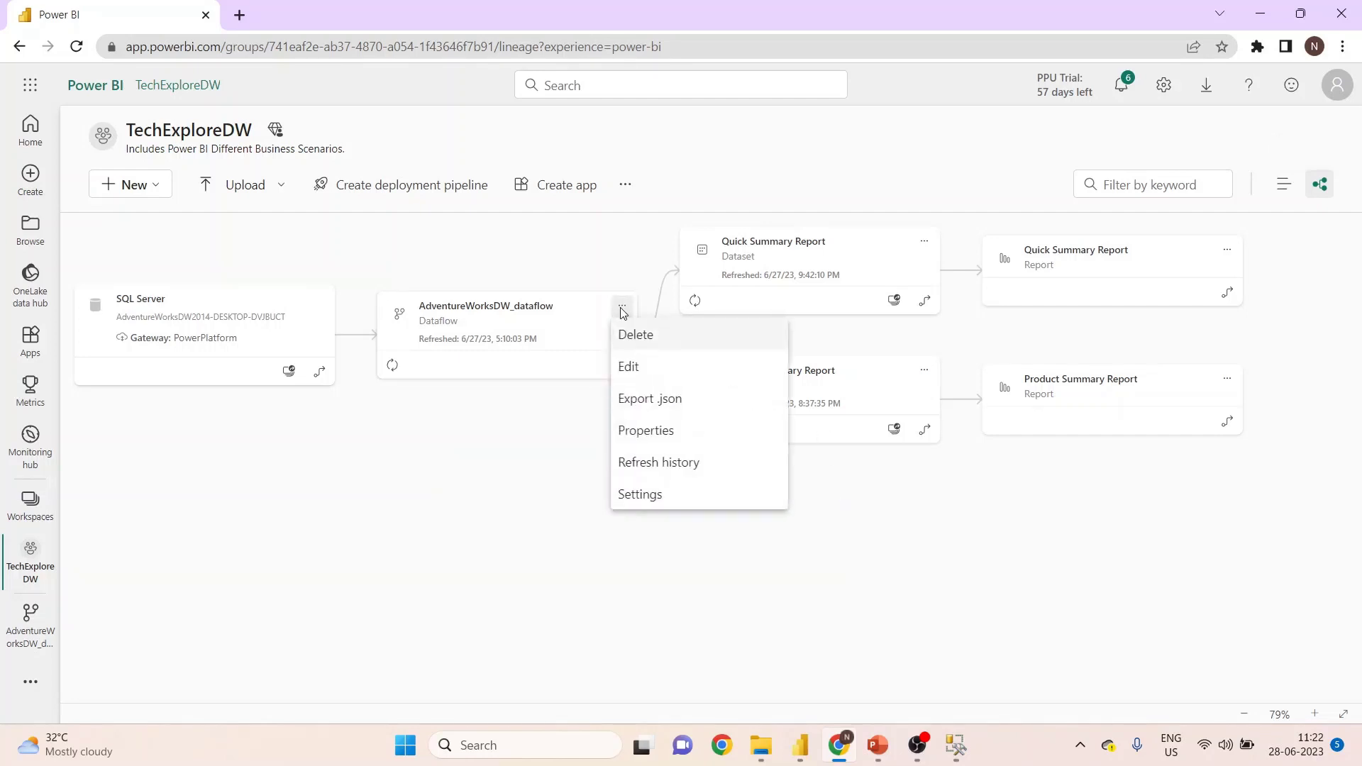
pyautogui.click(637, 371)
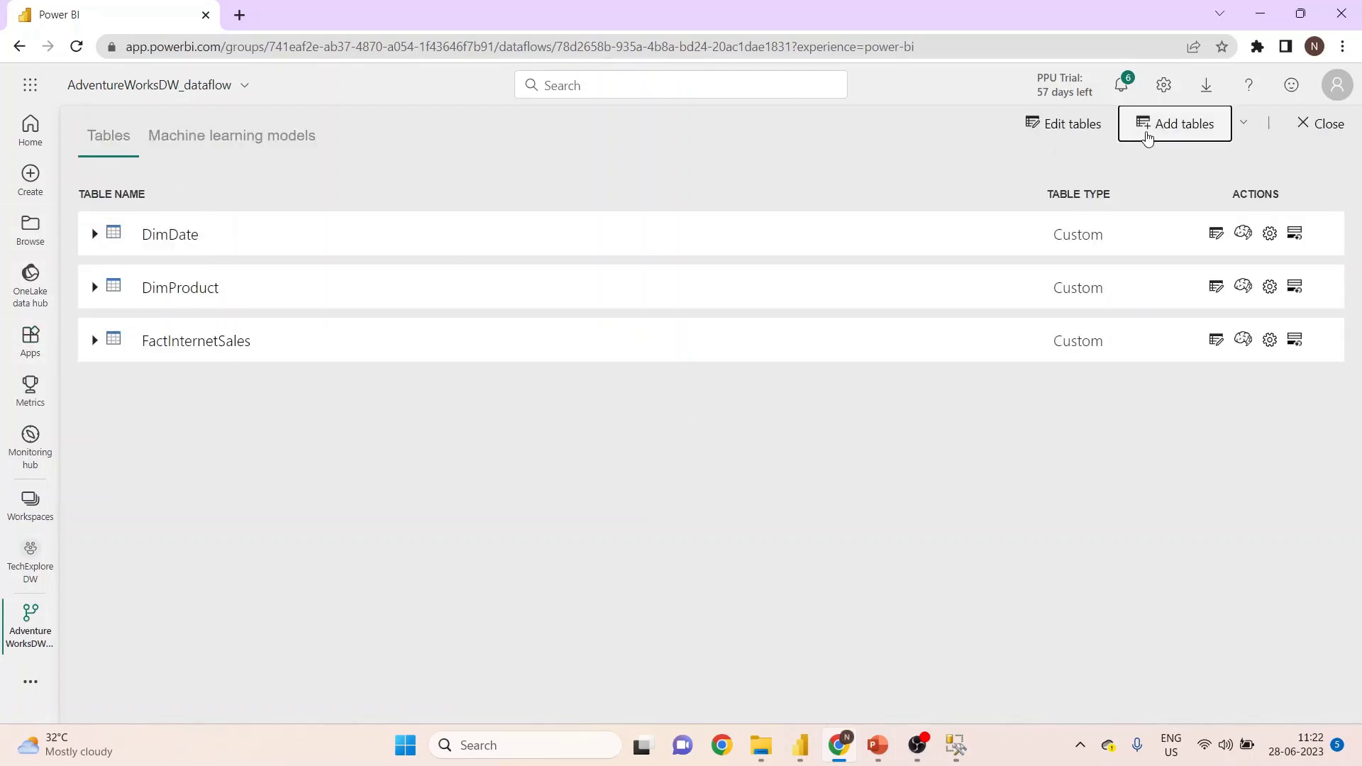
# Step: Open the dataflow's existing tables in Power Query and view the DimProduct and FactInternetSales queries
pyautogui.click(1172, 133)
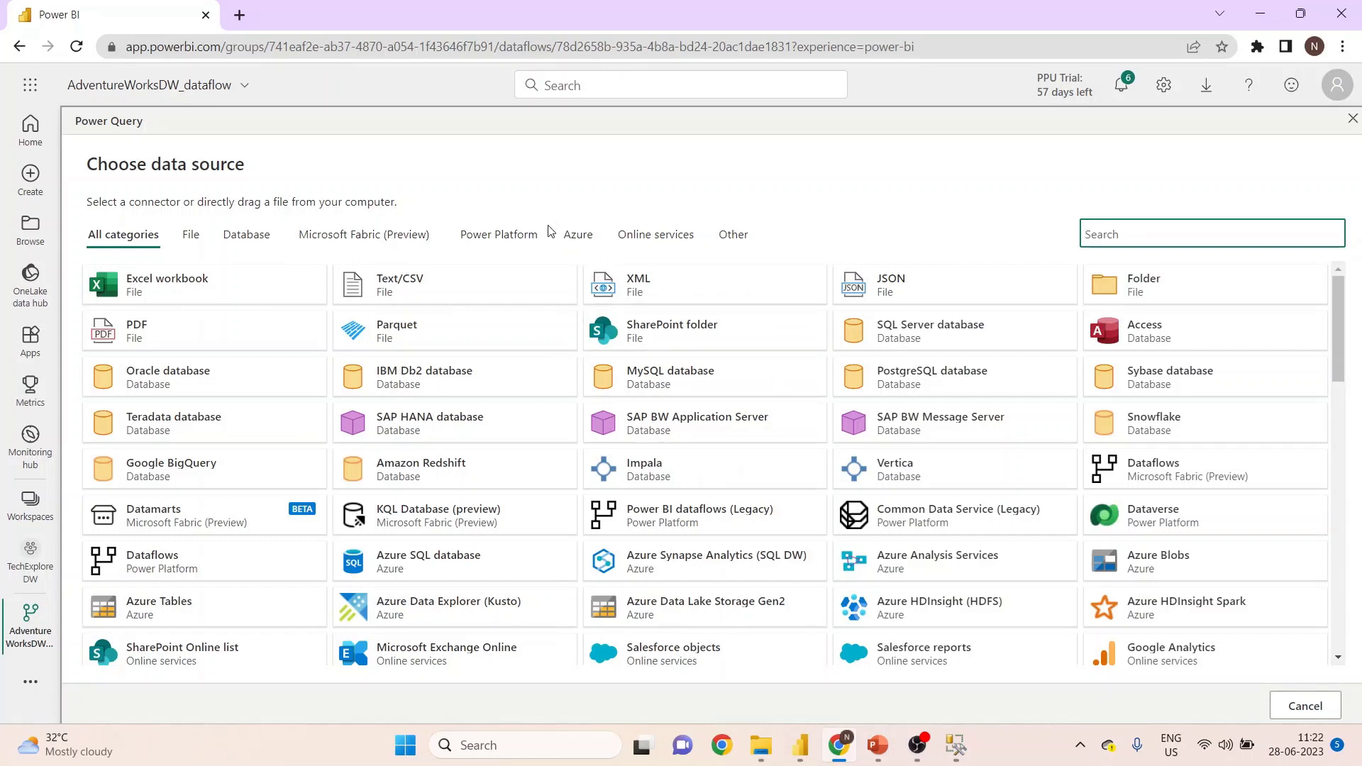
pyautogui.click(1306, 706)
pyautogui.click(1063, 124)
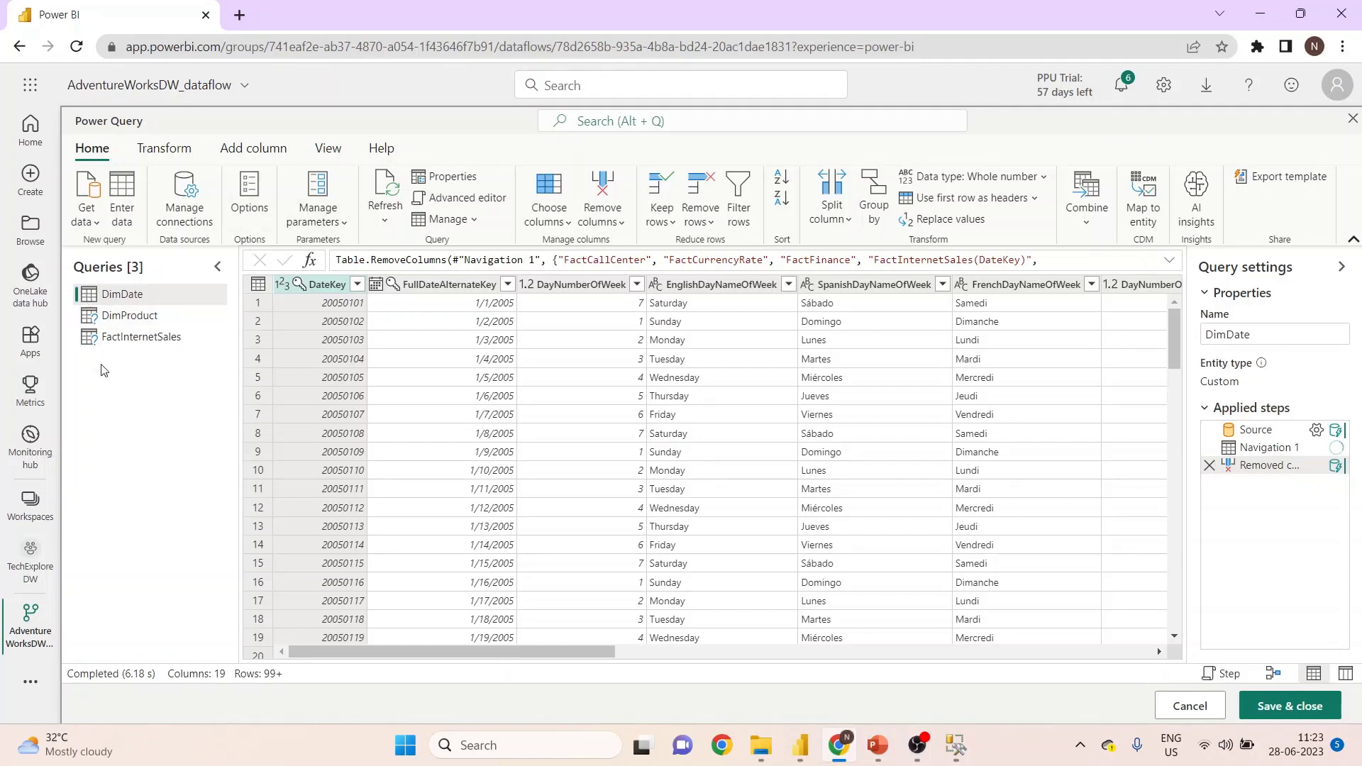
pyautogui.click(121, 319)
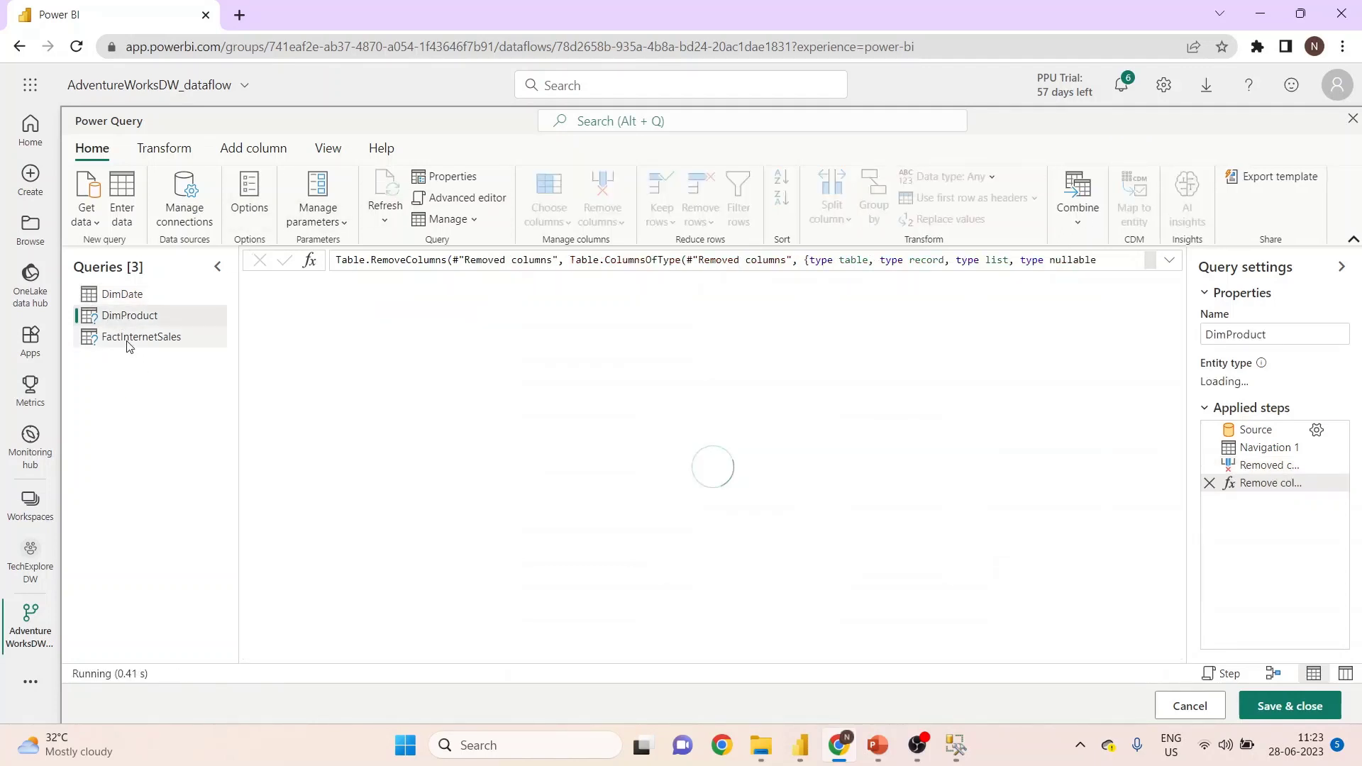
pyautogui.click(129, 337)
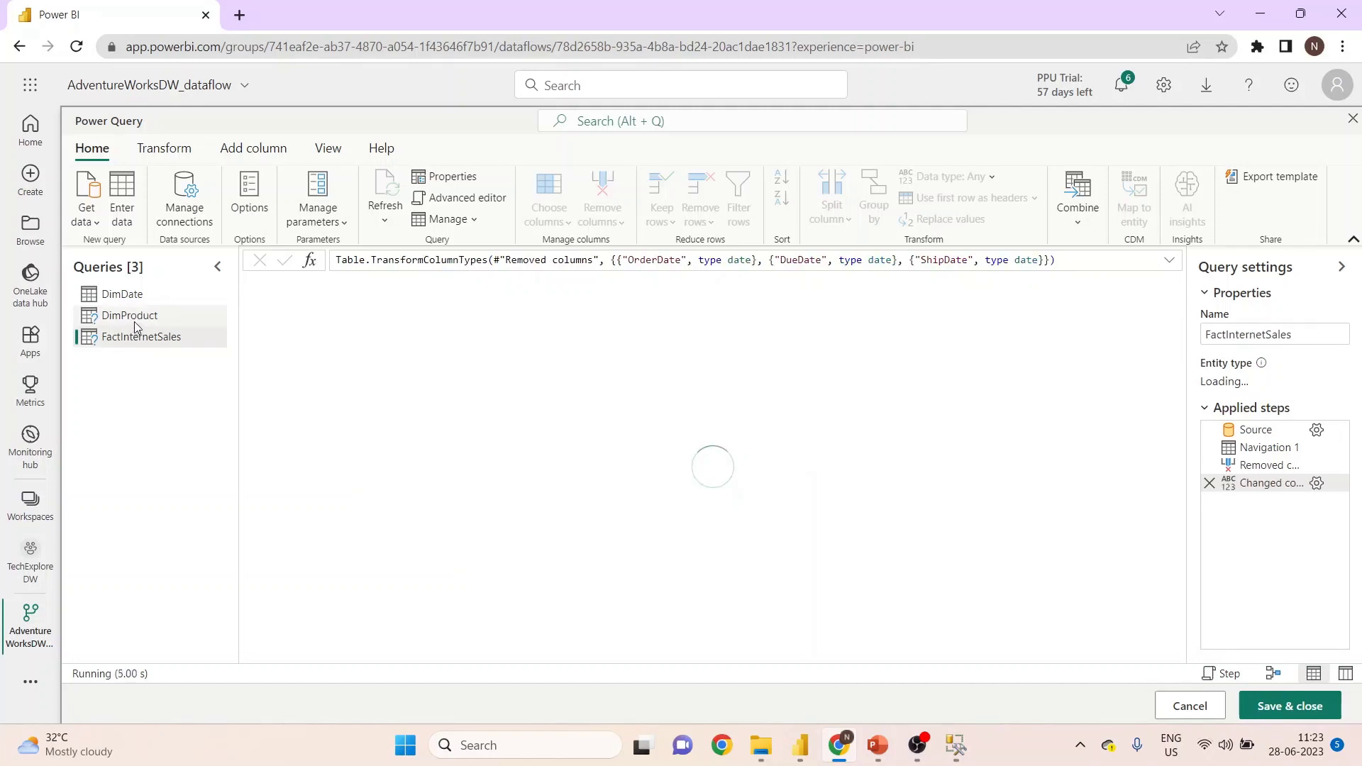
# Step: Start a new SQL Server database source and enter DESKTOP-DVJBUCT as the server, taking the name from SQL Server Management Studio
pyautogui.click(85, 221)
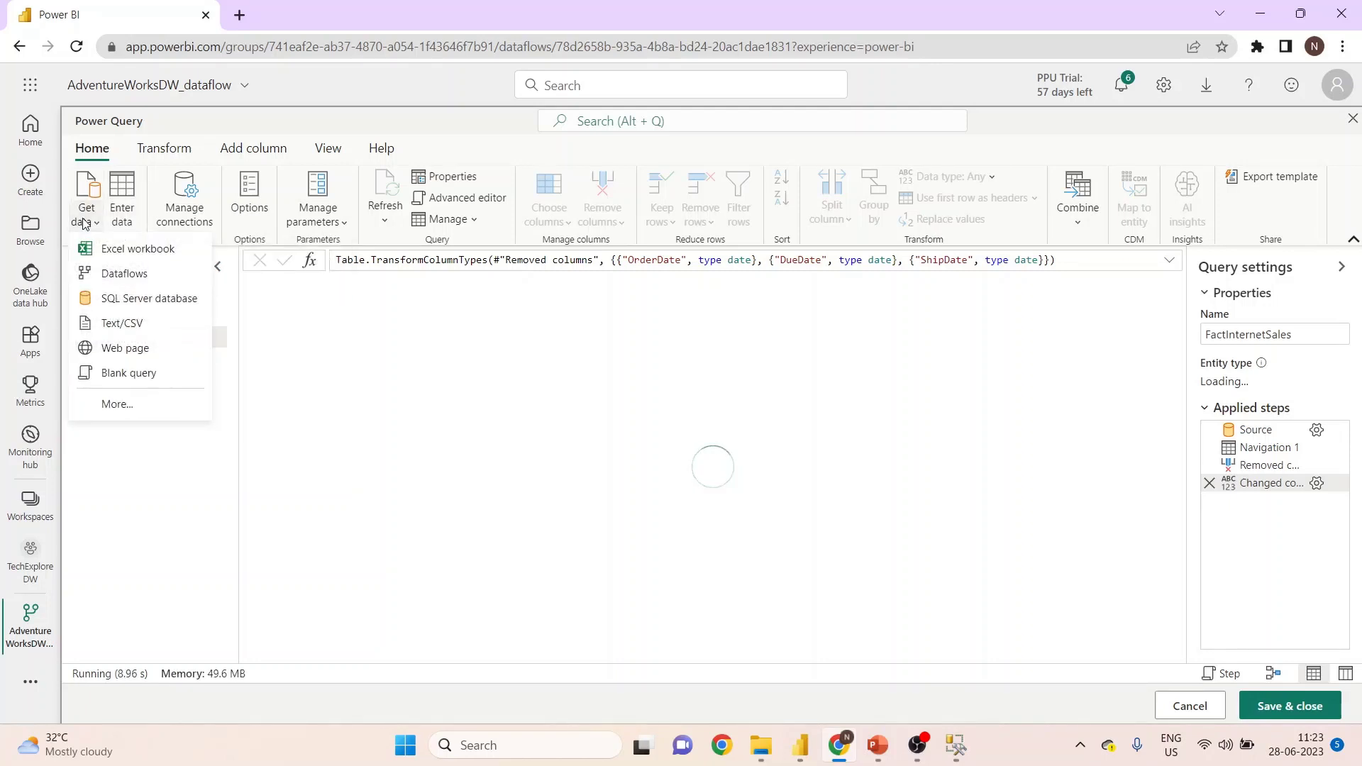
pyautogui.click(146, 301)
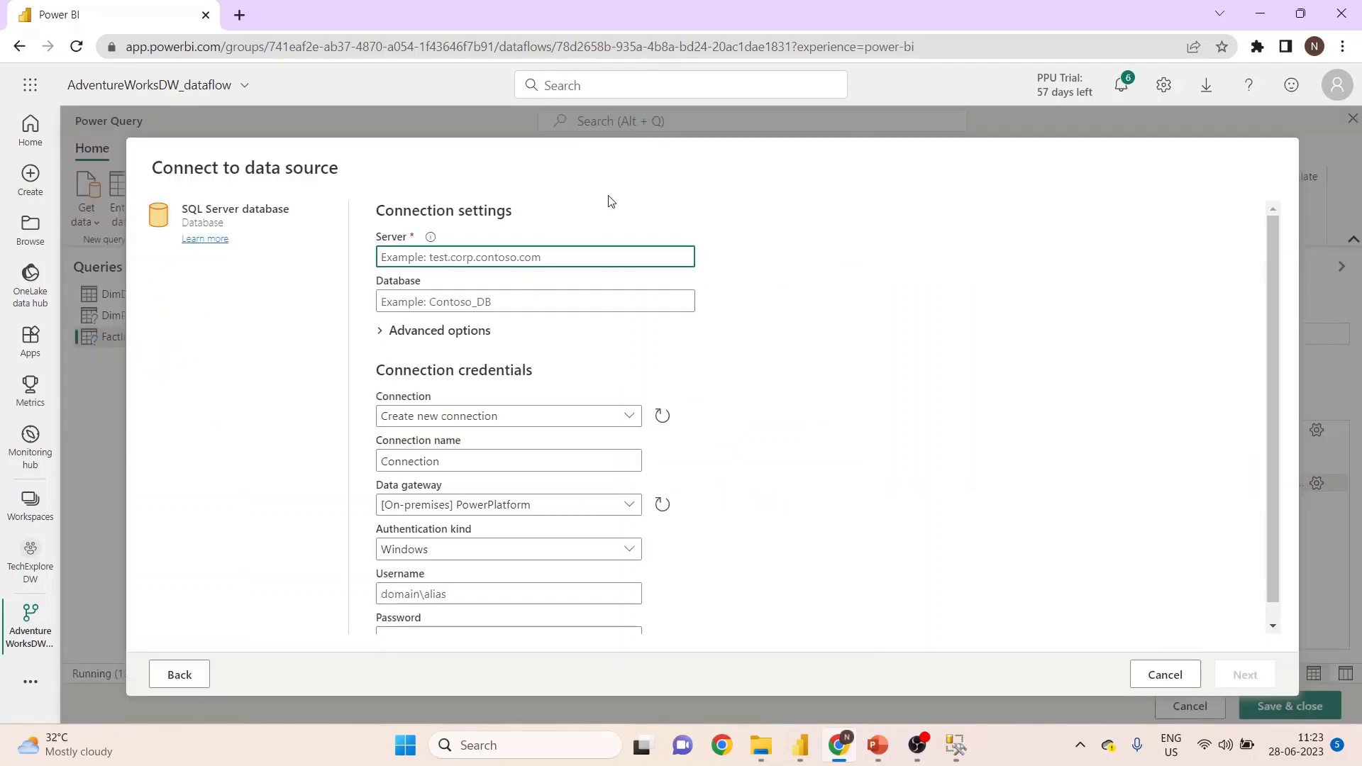
pyautogui.click(956, 745)
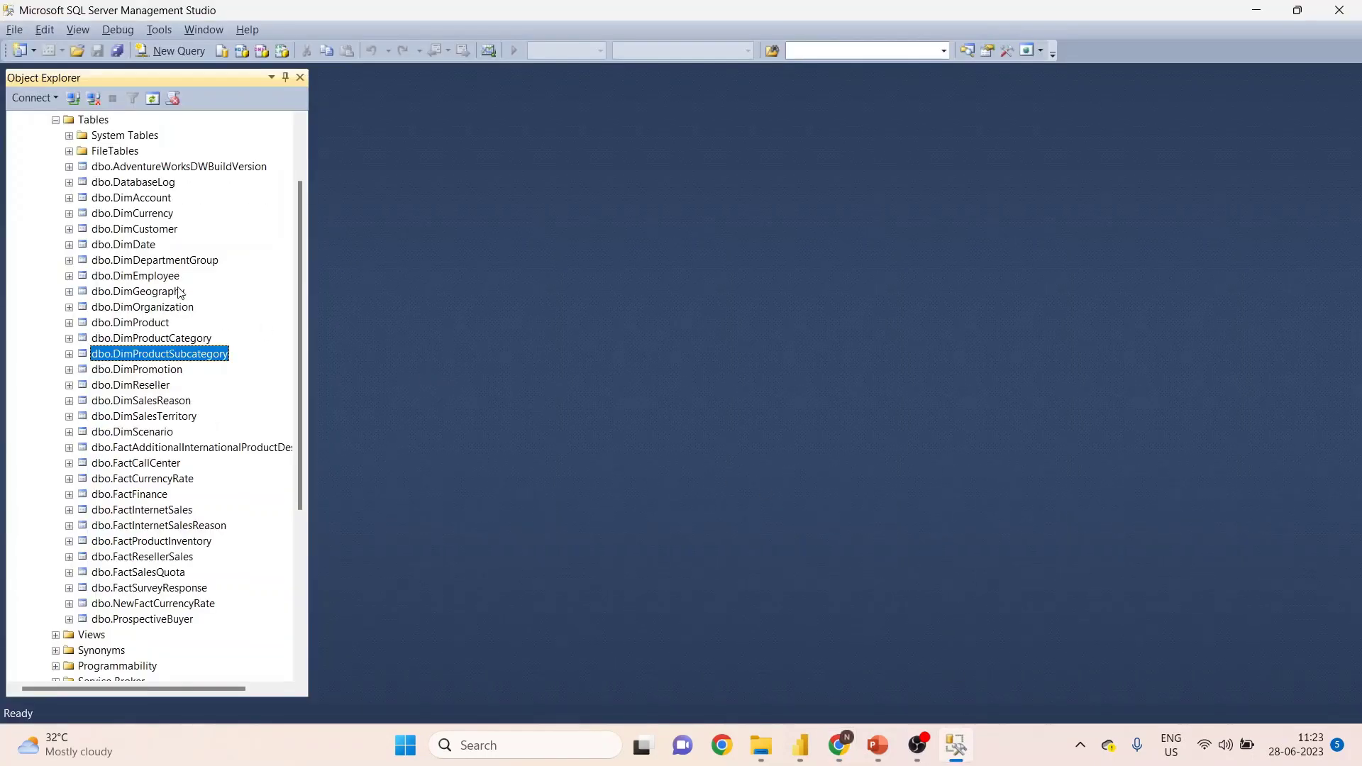
pyautogui.scroll(2, 179, 298)
pyautogui.click(74, 98)
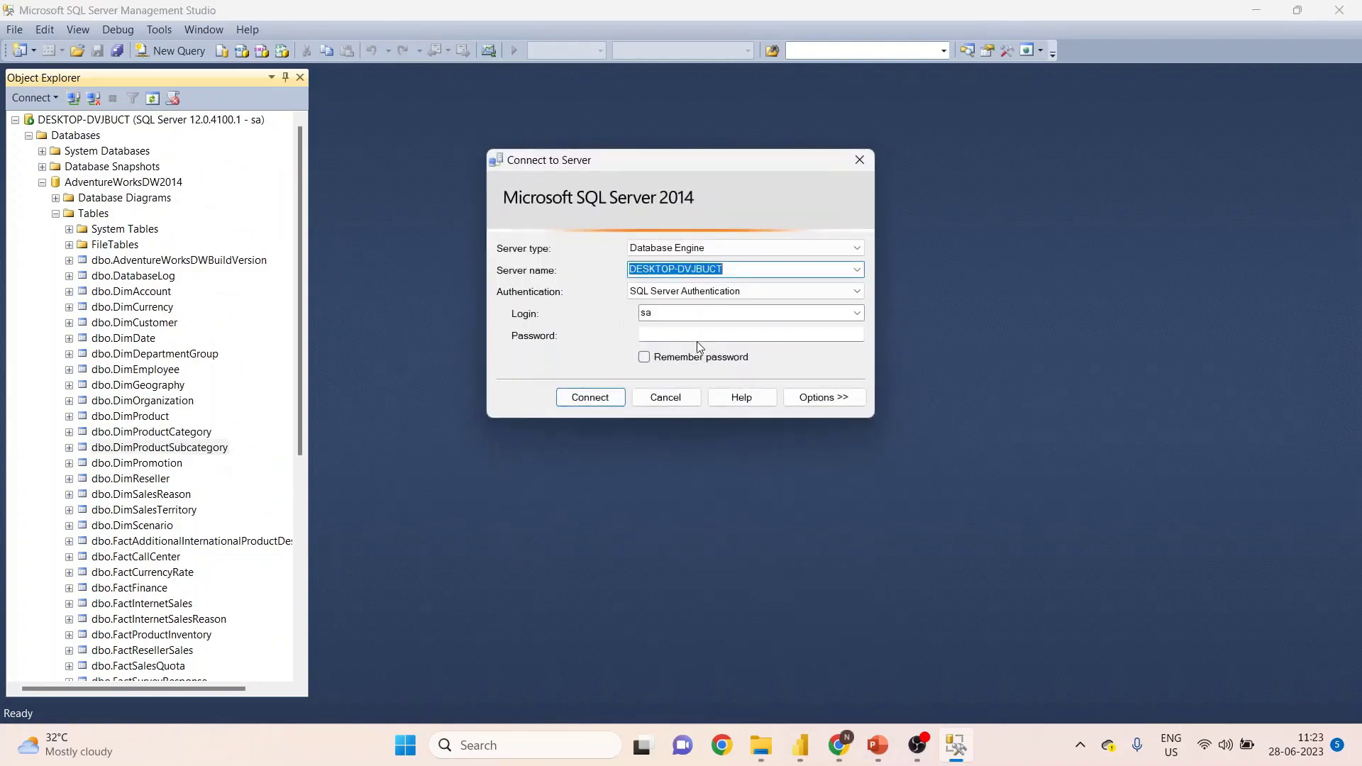
pyautogui.hotkey('alt', 'Tab')
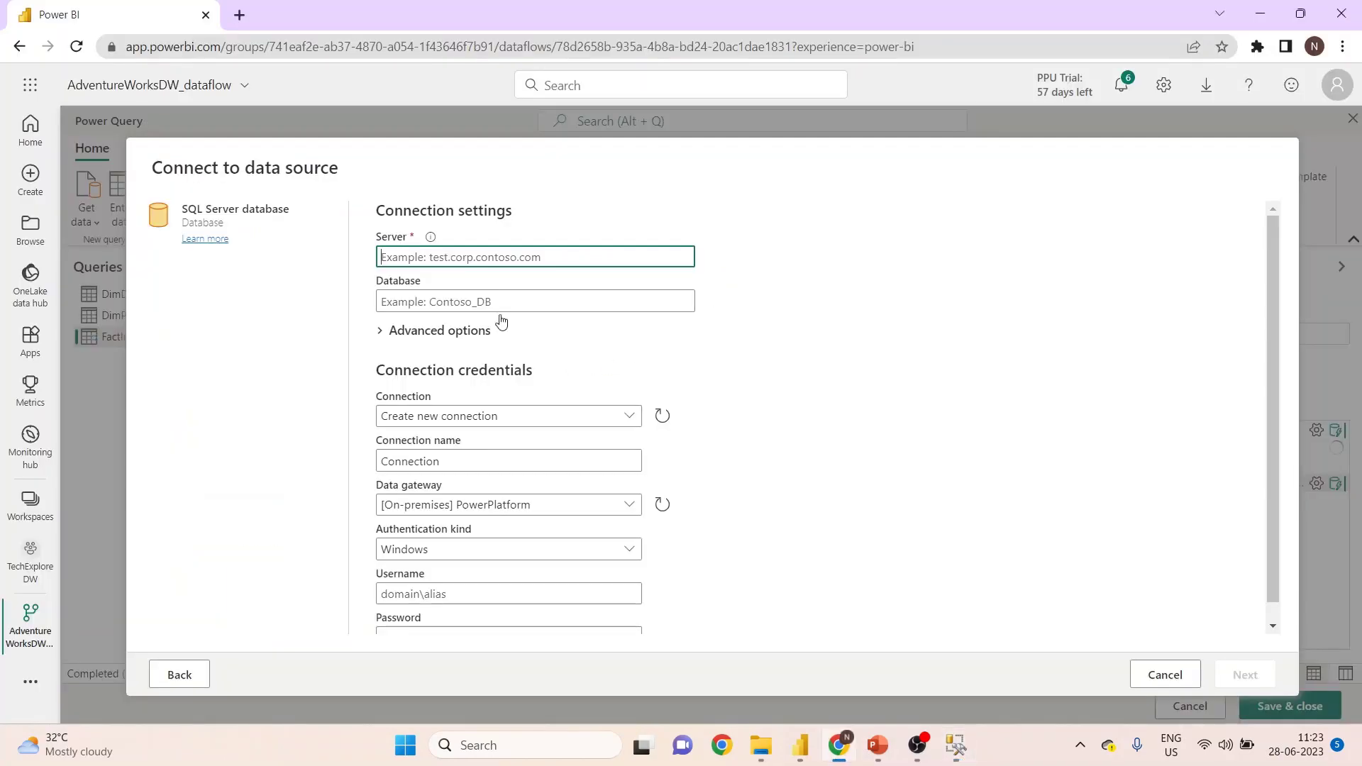
pyautogui.write('DESKTOP-DVJBUCT')
# Step: Copy the database name AdventureWorksDW2014 from SQL Server Management Studio, enter it in the Power BI connection settings and continue to the table selection
pyautogui.hotkey('alt', 'Tab')
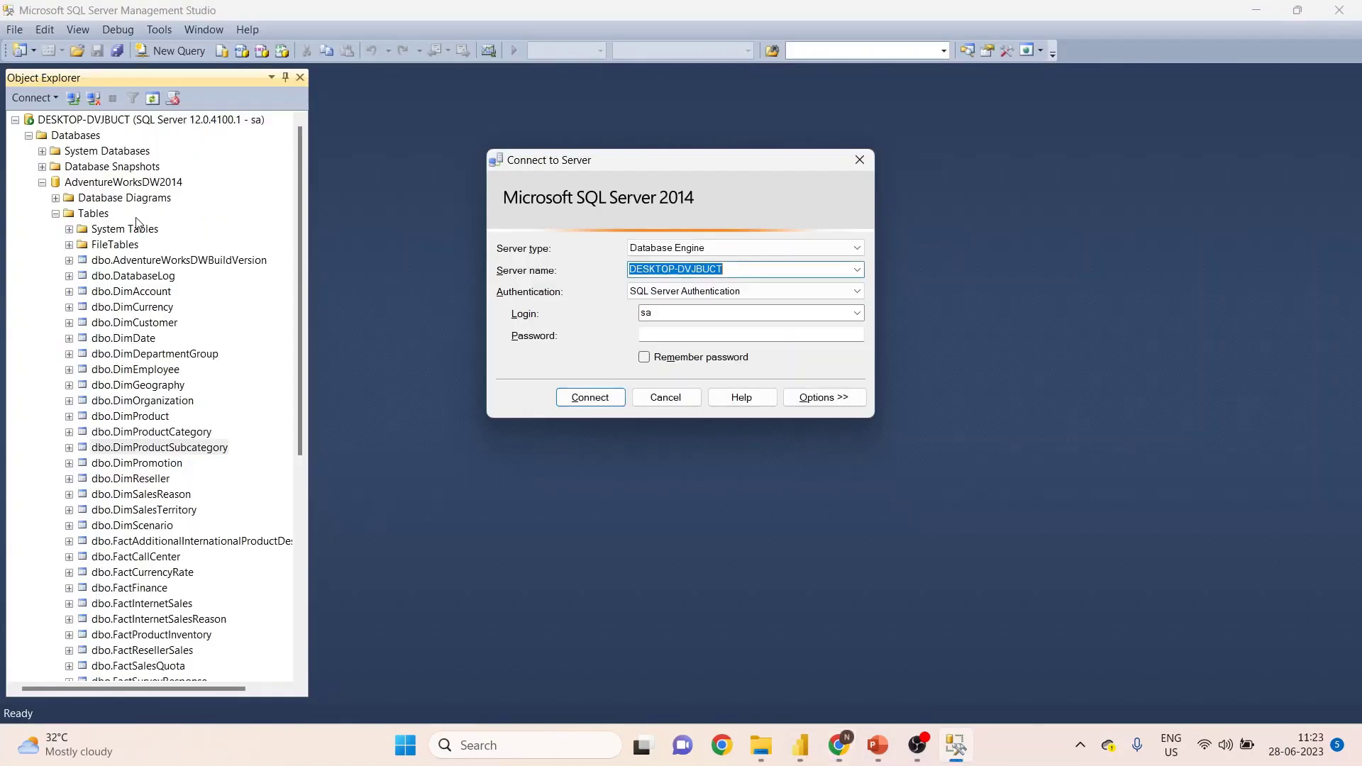
pyautogui.click(654, 401)
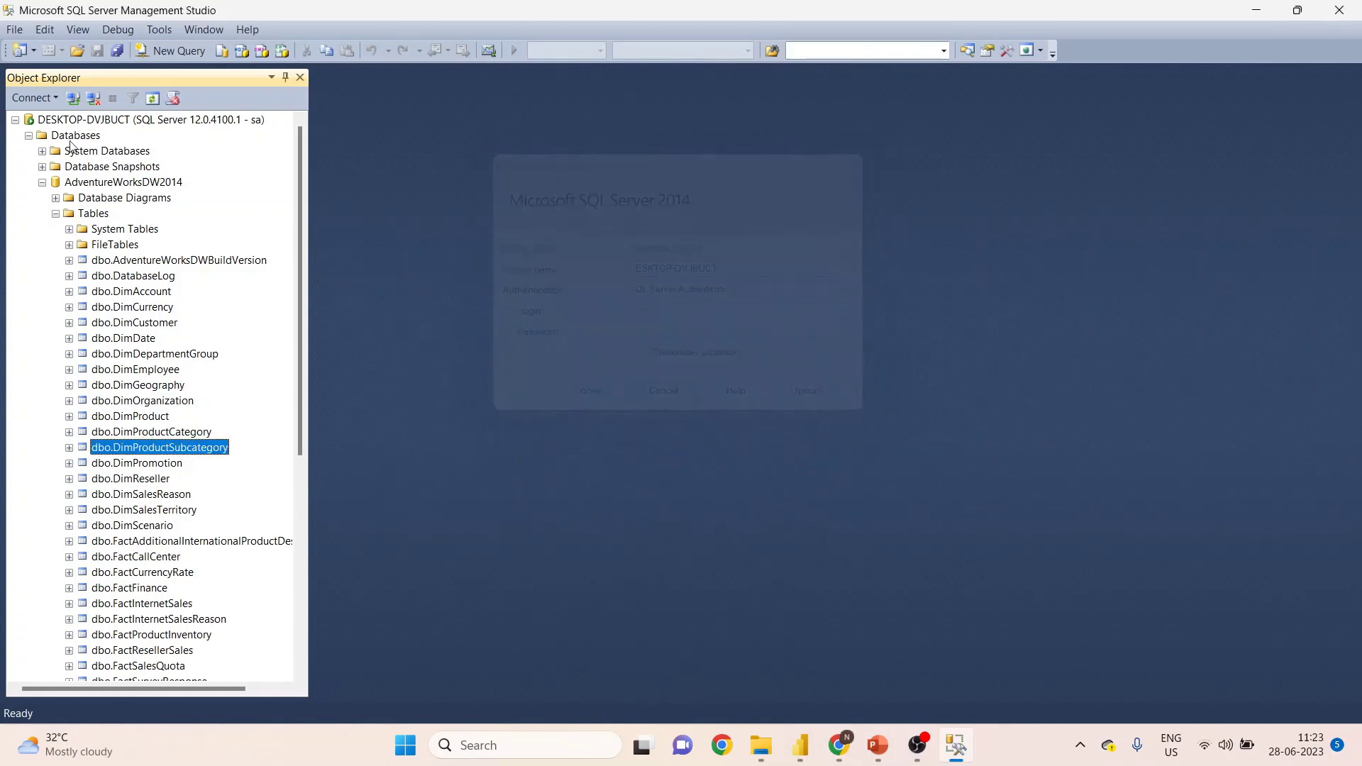
pyautogui.click(119, 186)
pyautogui.rightClick(138, 183)
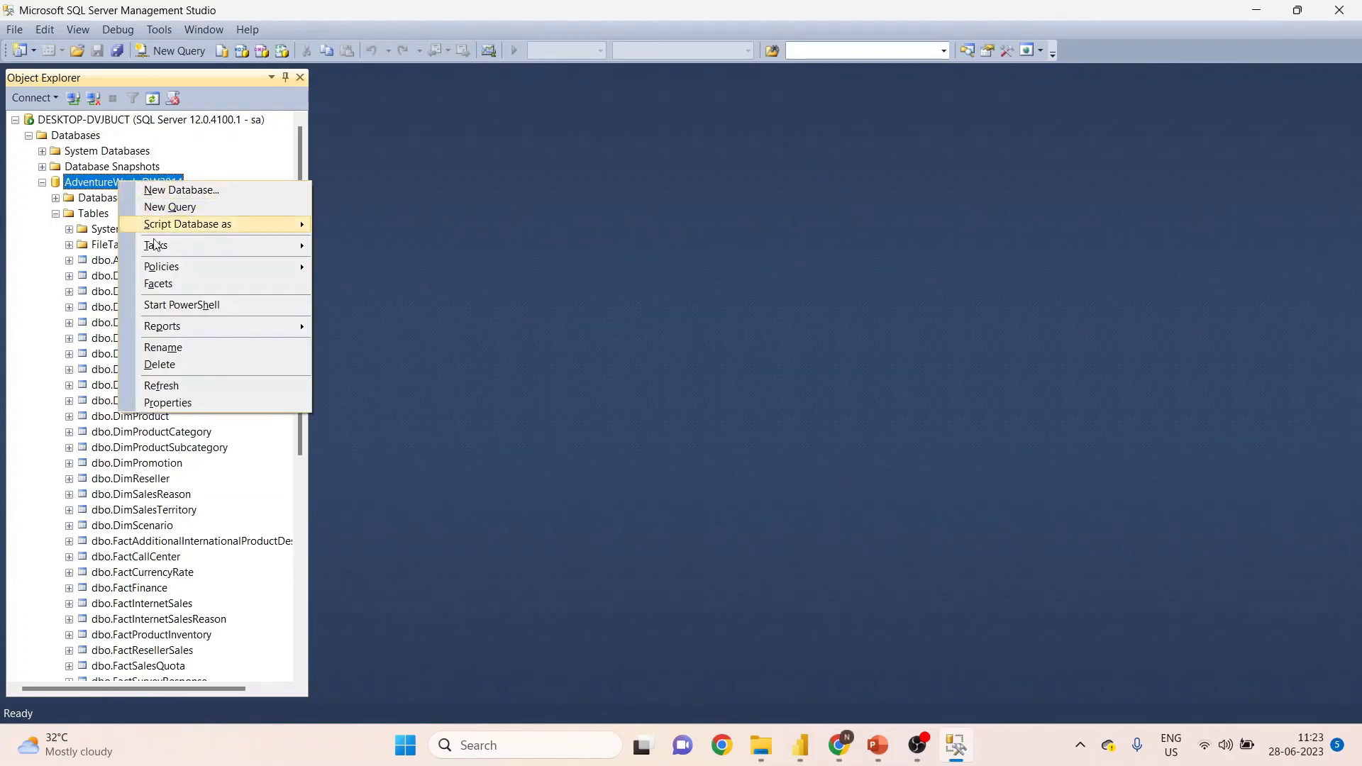
pyautogui.click(186, 363)
pyautogui.hotkey('ctrl', 'c')
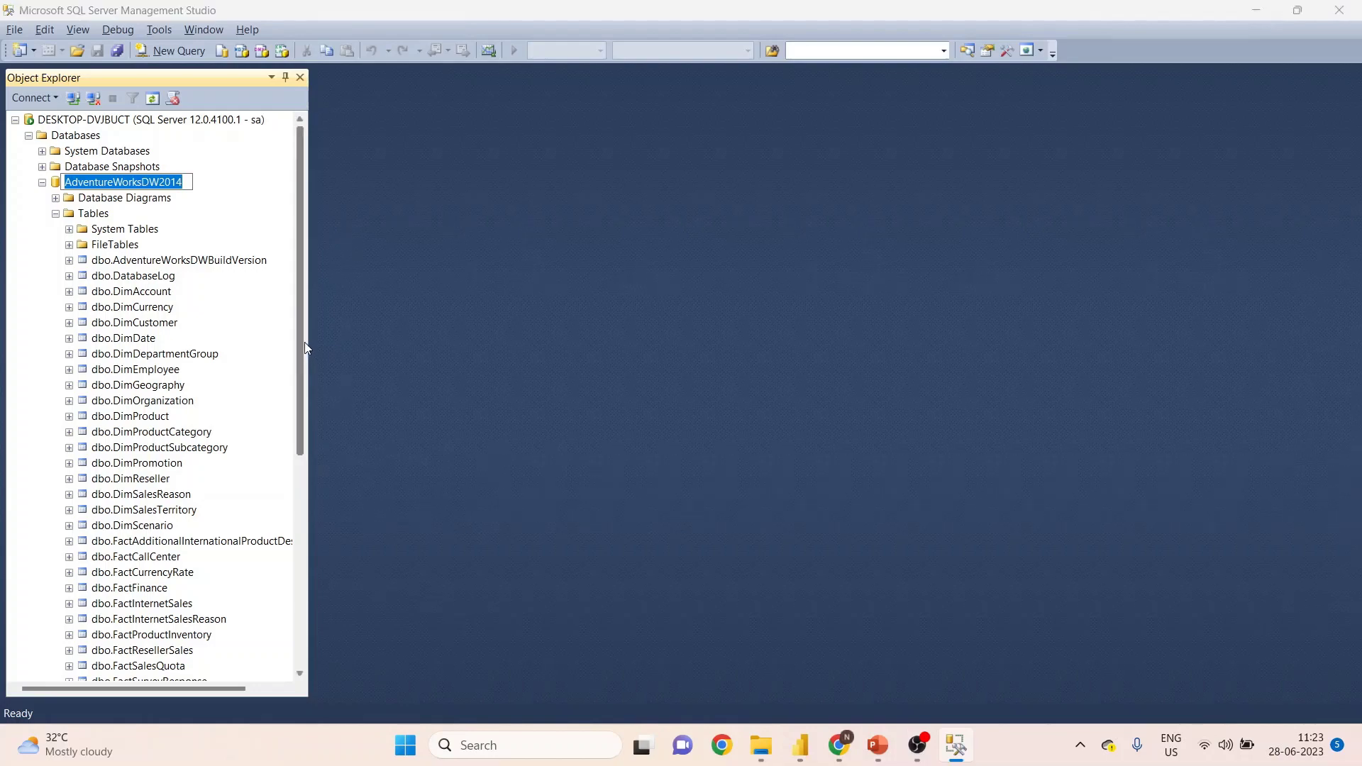
pyautogui.hotkey('alt', 'Tab')
pyautogui.click(435, 304)
pyautogui.hotkey('ctrl', 'v')
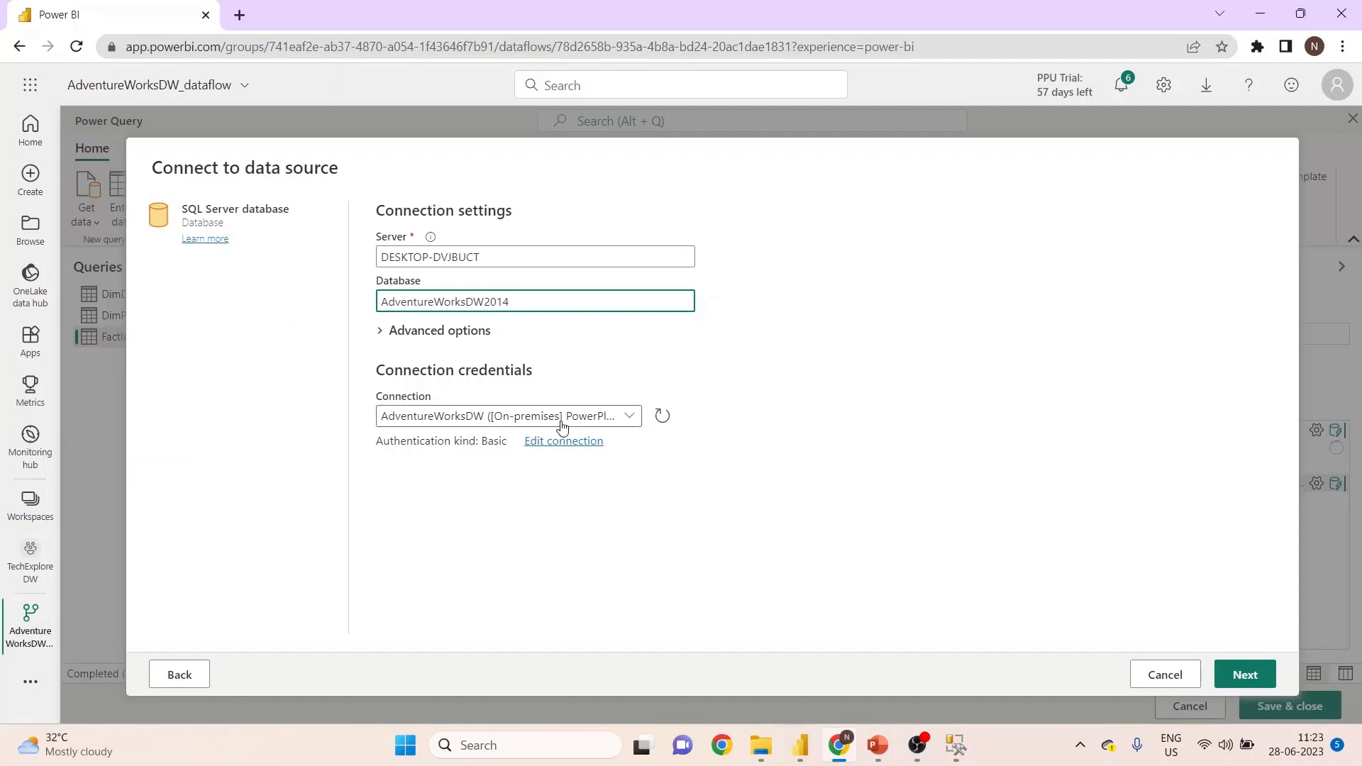
pyautogui.click(1252, 676)
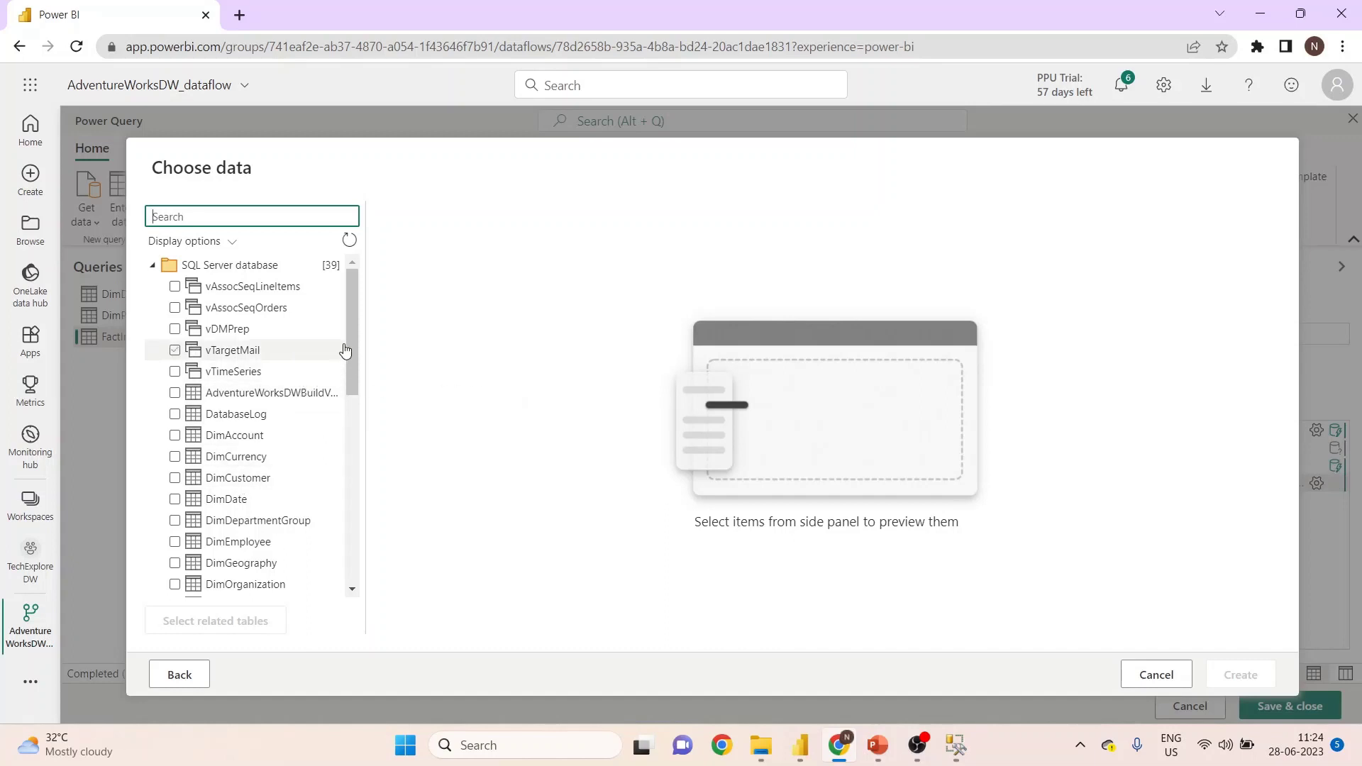
# Step: Choose the DimProductCategory and DimProductSubcategory tables and create queries from them
pyautogui.moveTo(352, 329); pyautogui.dragTo(359, 395)
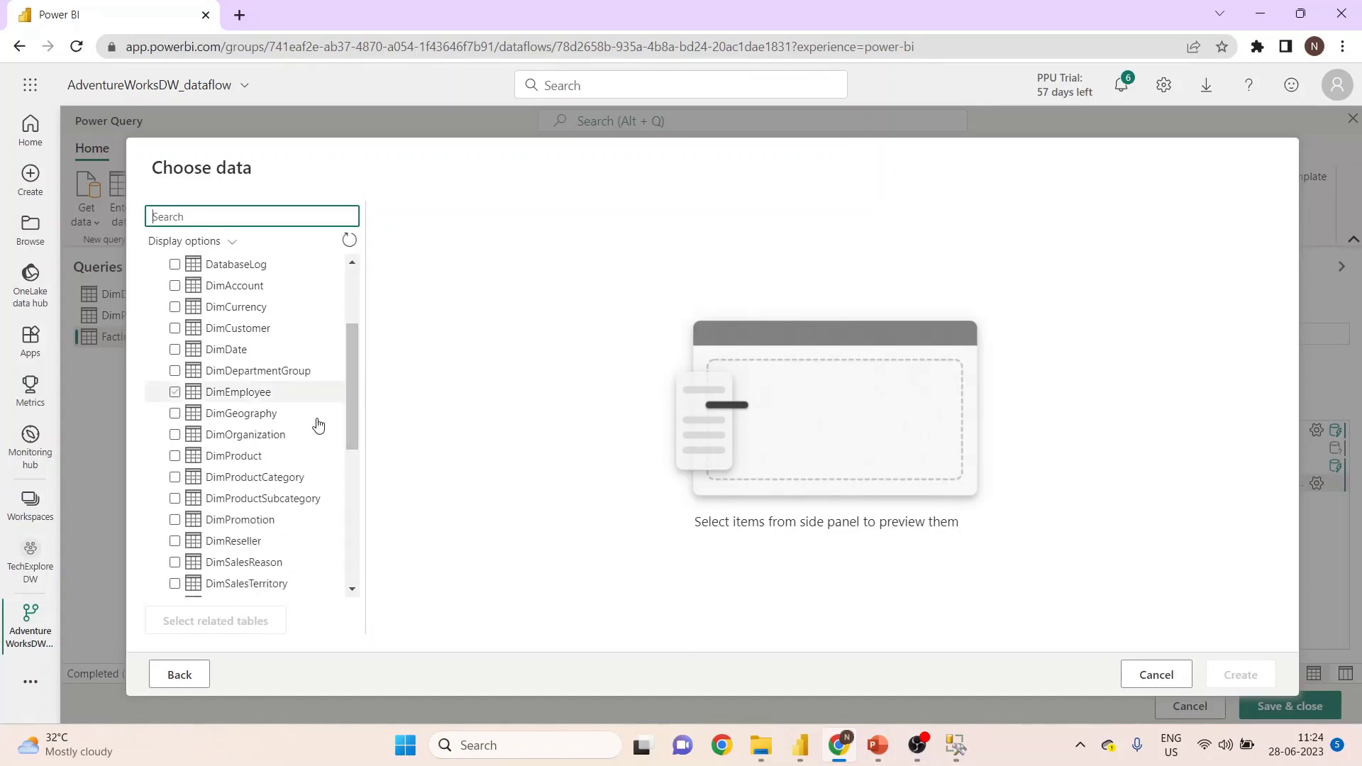
pyautogui.click(176, 480)
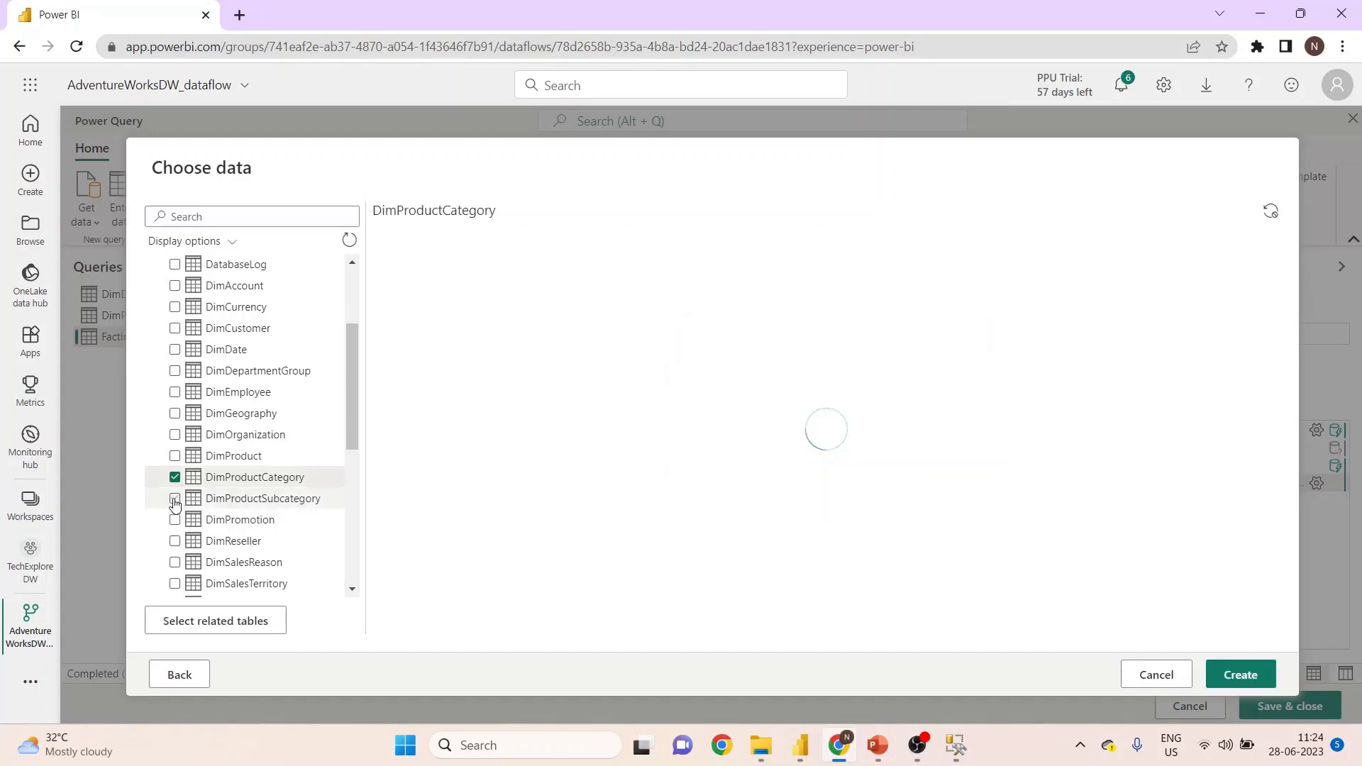
pyautogui.click(175, 500)
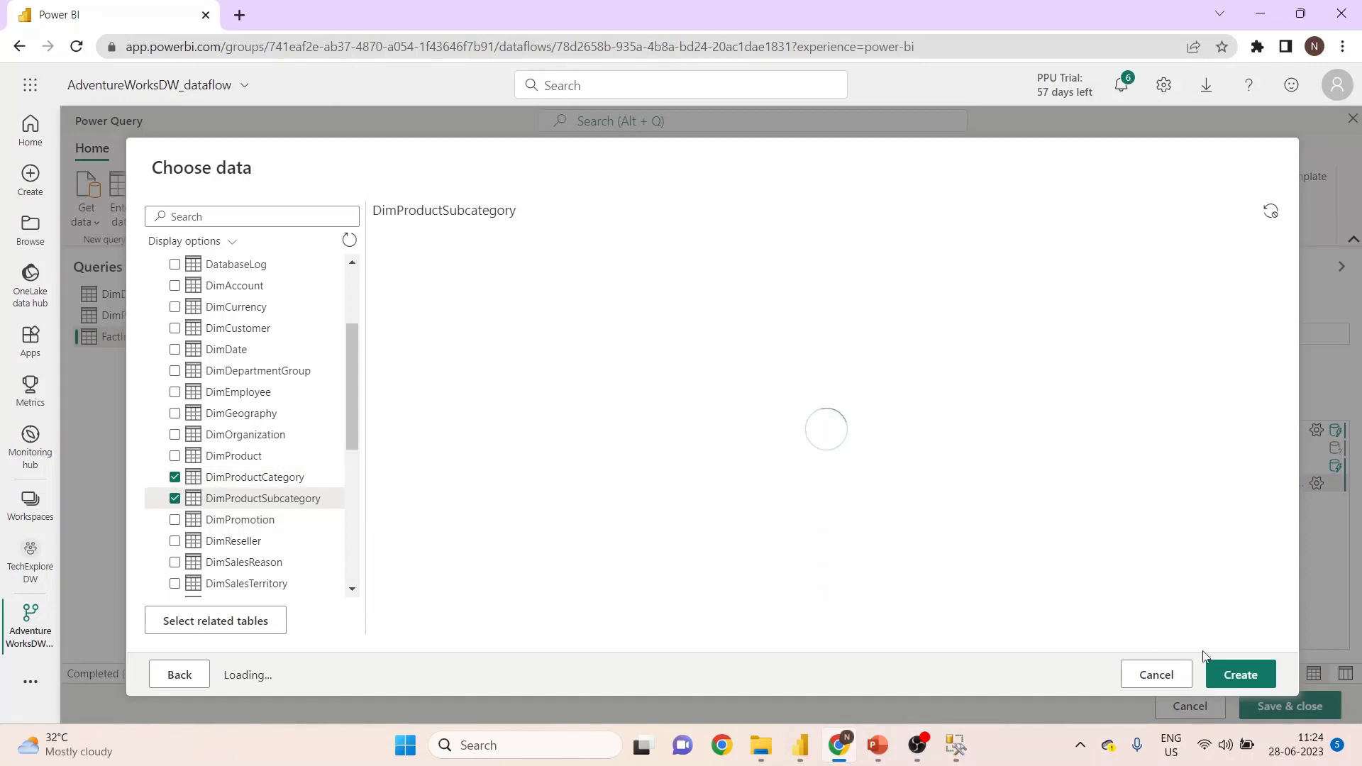
pyautogui.click(1244, 681)
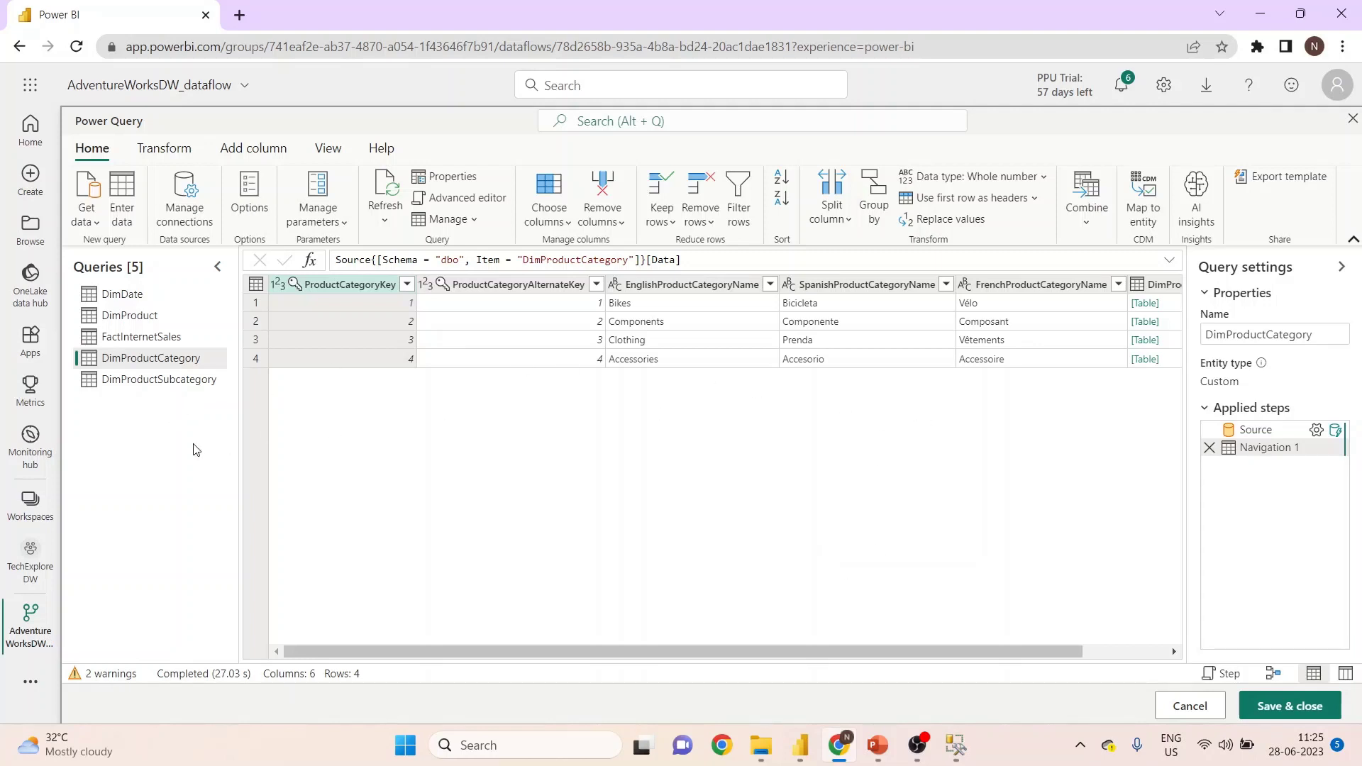
# Step: Remove the DimProduct and DimProductCategory columns from the DimProductSubcategory query
pyautogui.click(149, 378)
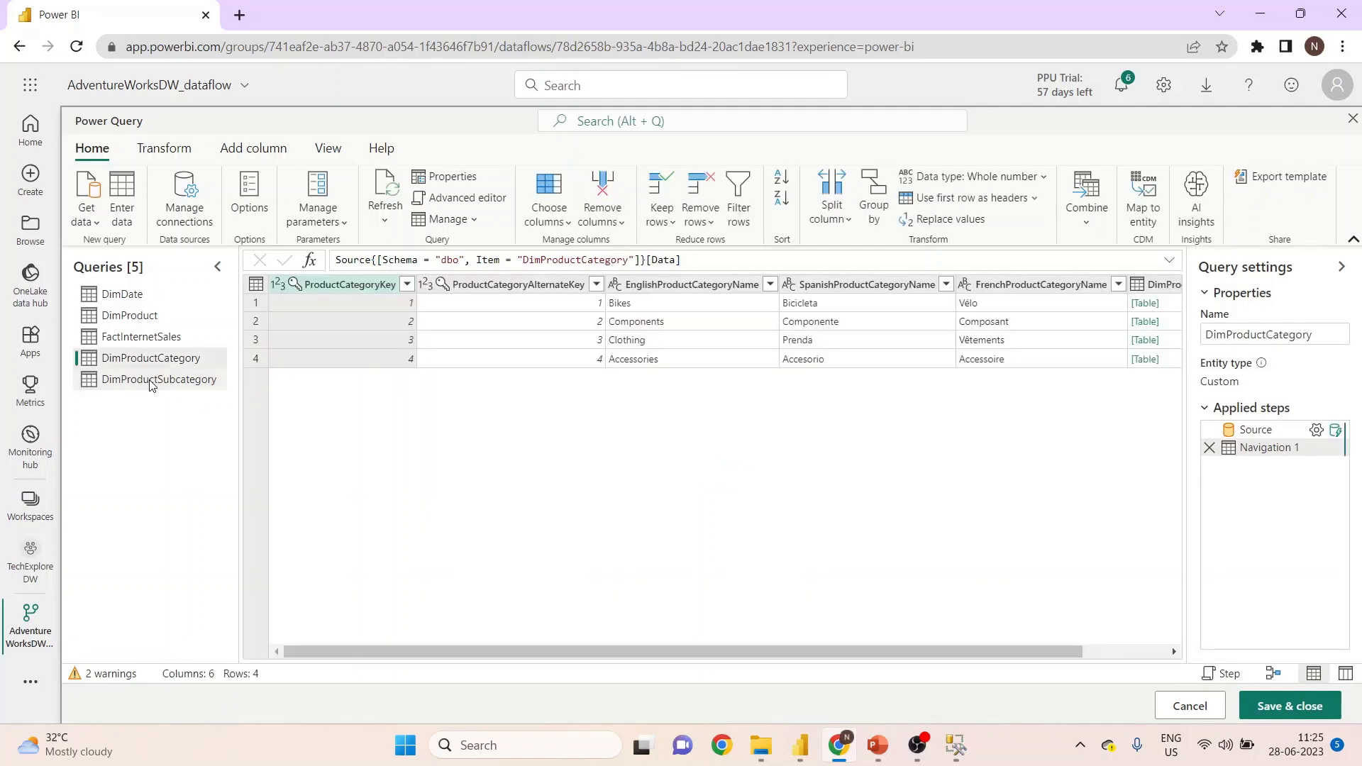
pyautogui.click(153, 386)
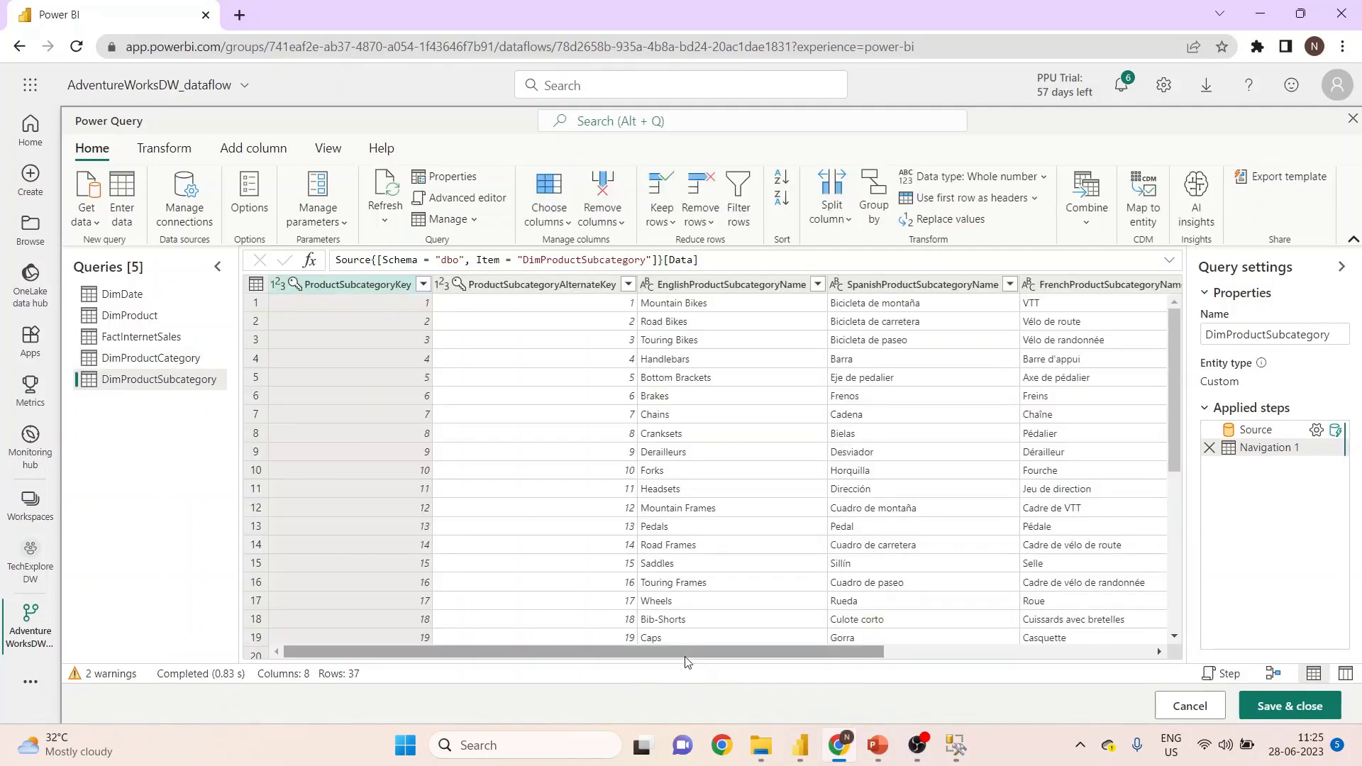
pyautogui.moveTo(730, 653); pyautogui.dragTo(1025, 681)
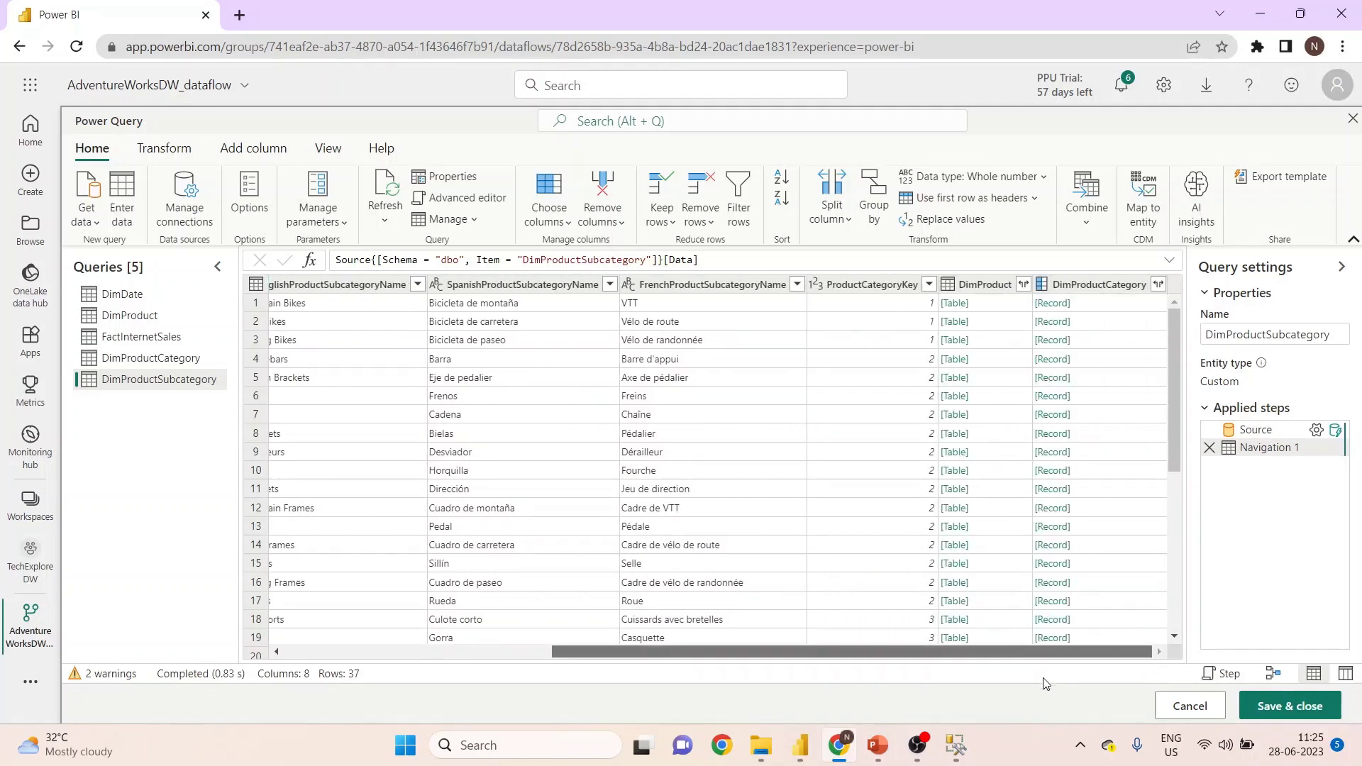
pyautogui.click(974, 288)
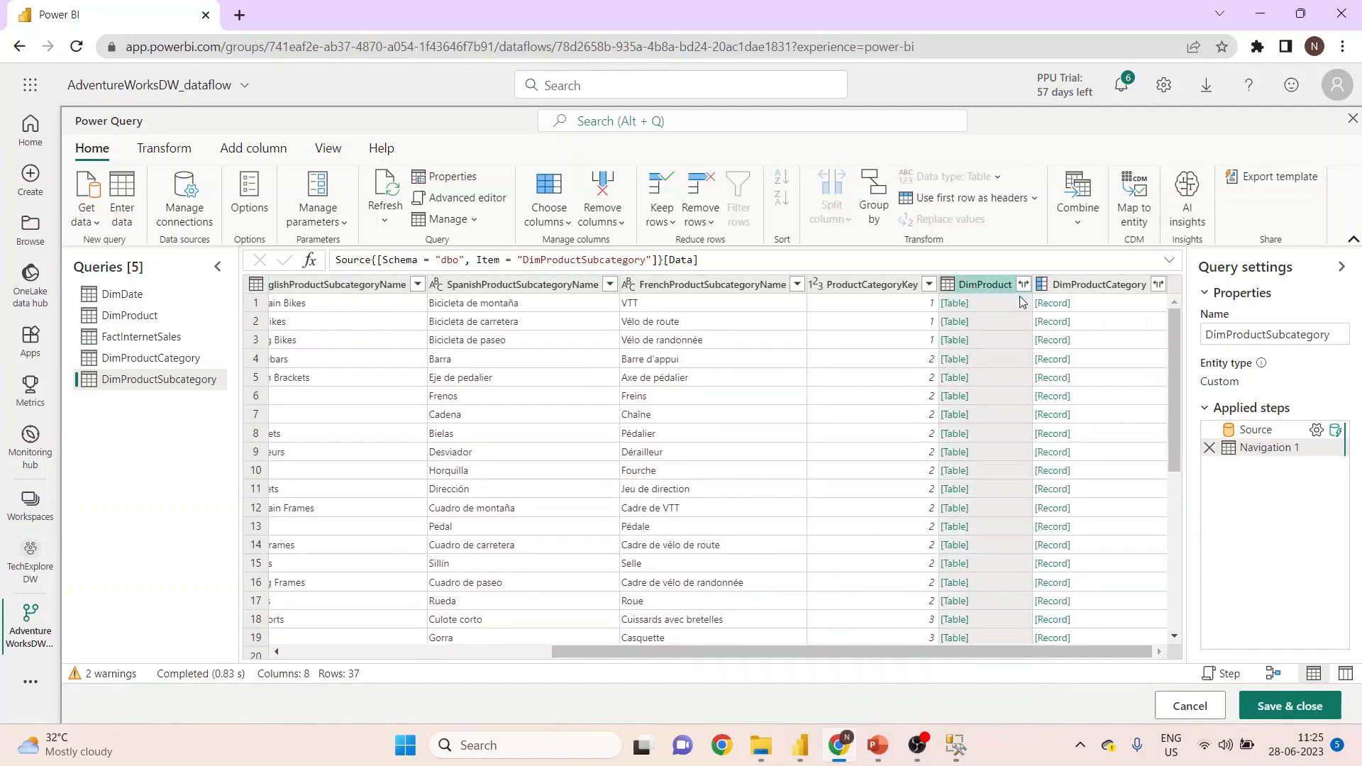
pyautogui.keyDown('ctrl'); pyautogui.click(1091, 288); pyautogui.keyUp('ctrl')
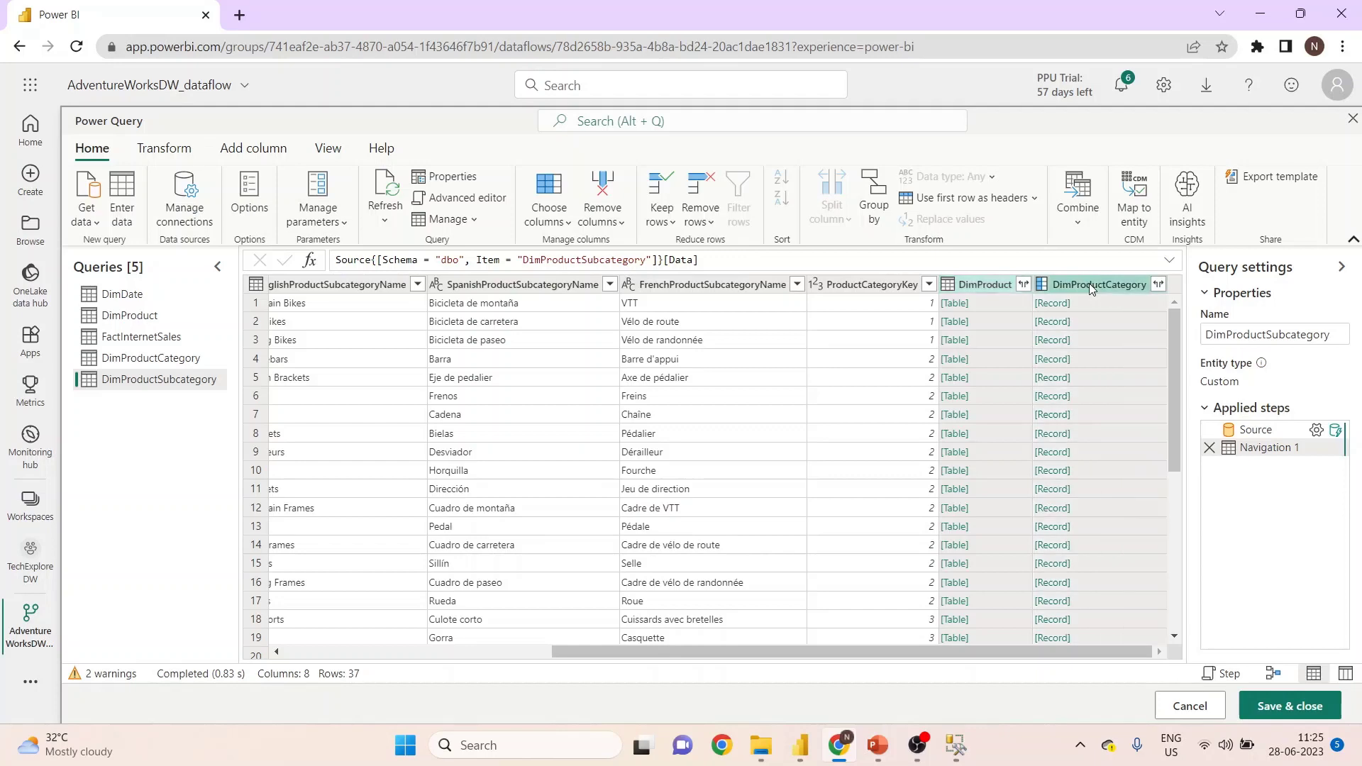
pyautogui.rightClick(1090, 287)
pyautogui.click(966, 321)
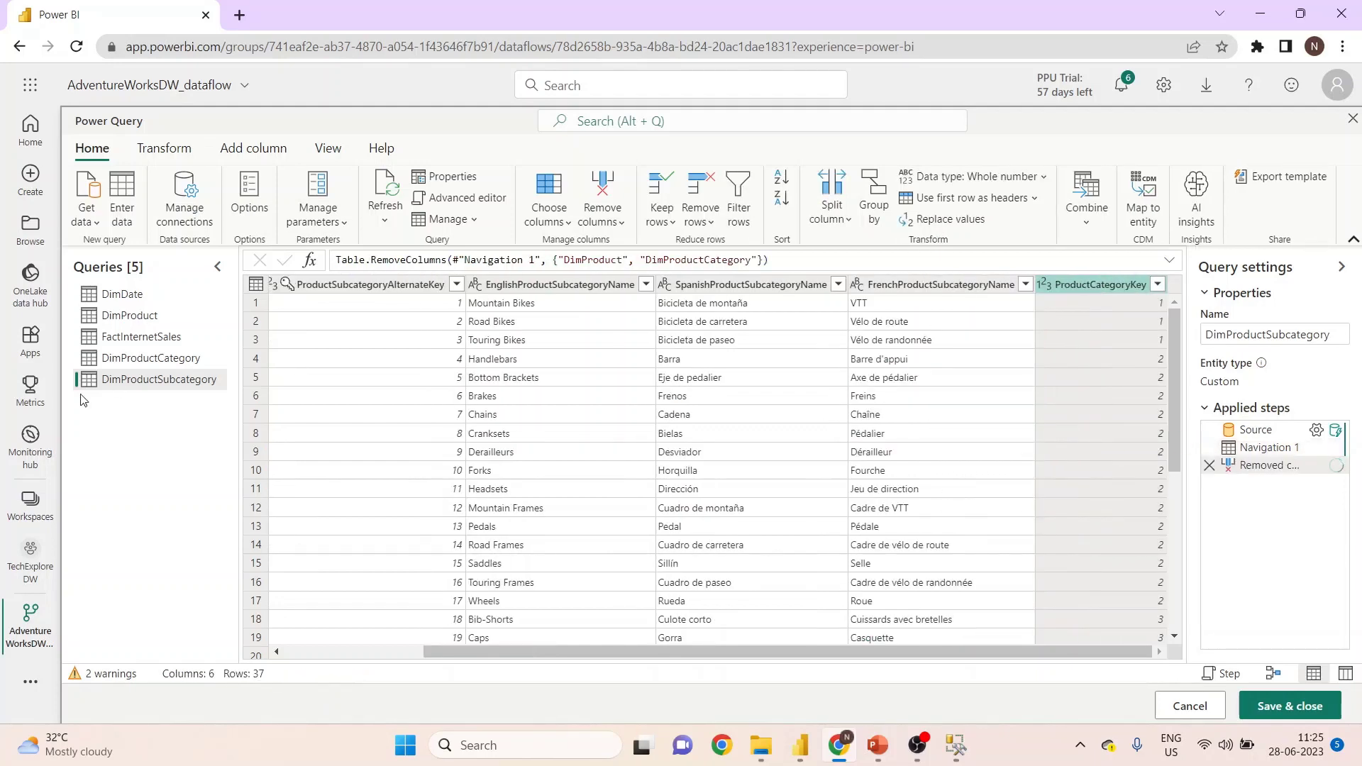
# Step: Remove the DimProductSubcategory column from the DimProductCategory query
pyautogui.click(153, 358)
pyautogui.moveTo(487, 647); pyautogui.dragTo(880, 645)
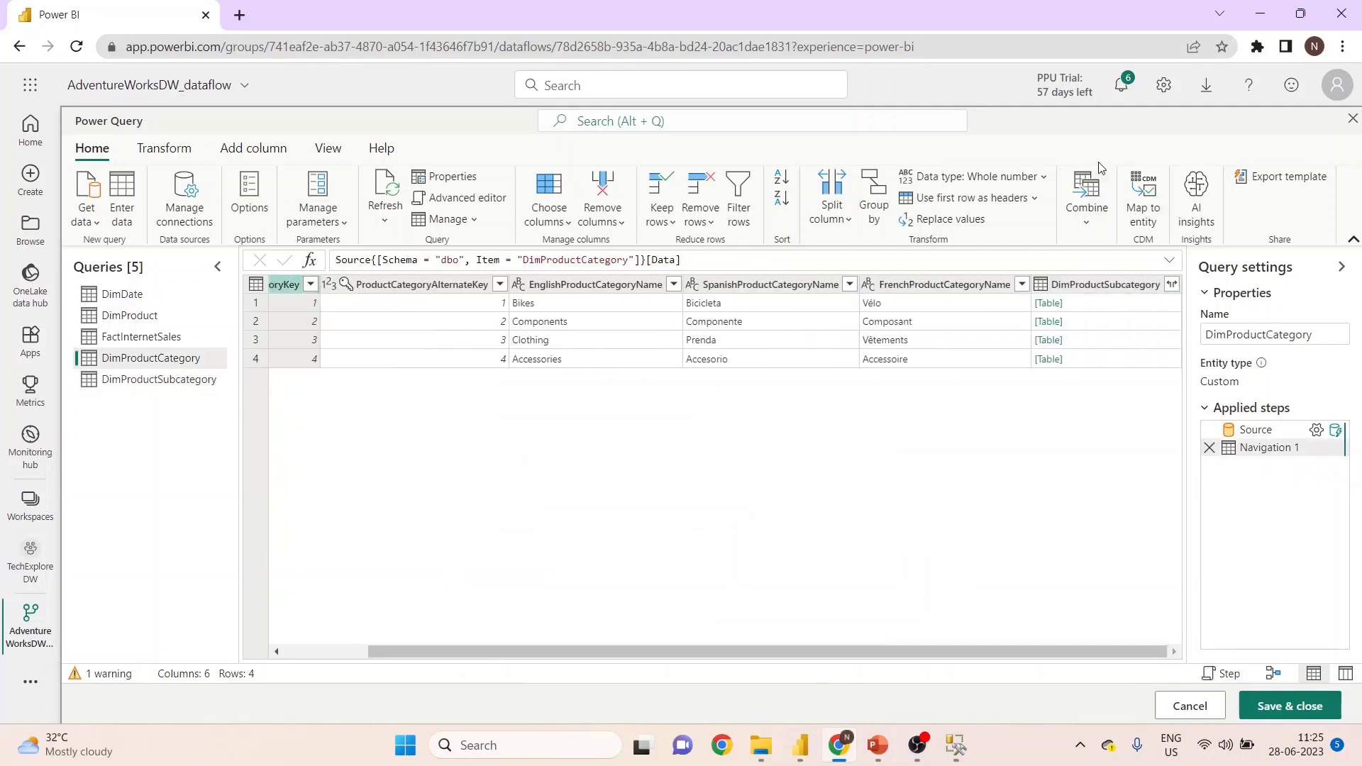
pyautogui.click(1117, 287)
pyautogui.rightClick(1117, 288)
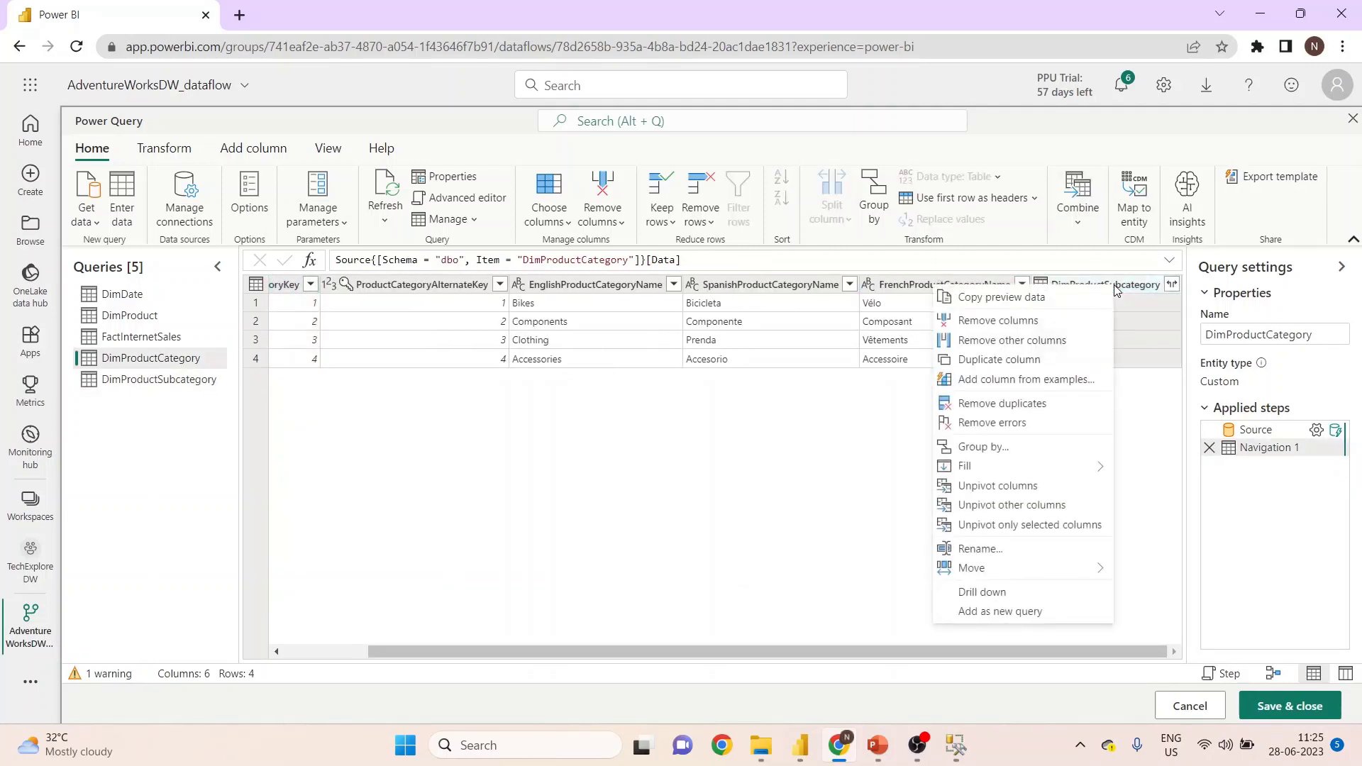
pyautogui.click(1028, 324)
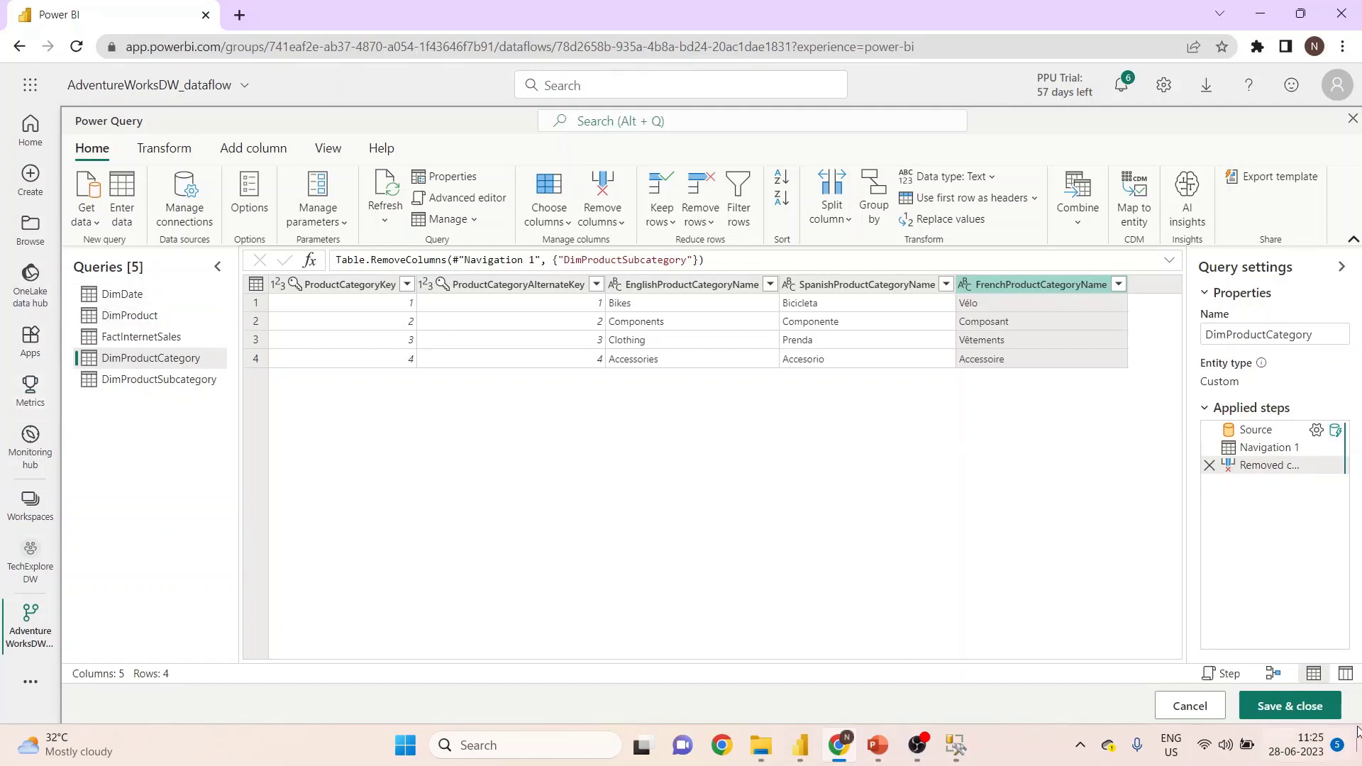
# Step: Save the Power Query changes and close the dataflow to return to the TechExploreDW workspace
pyautogui.click(1285, 710)
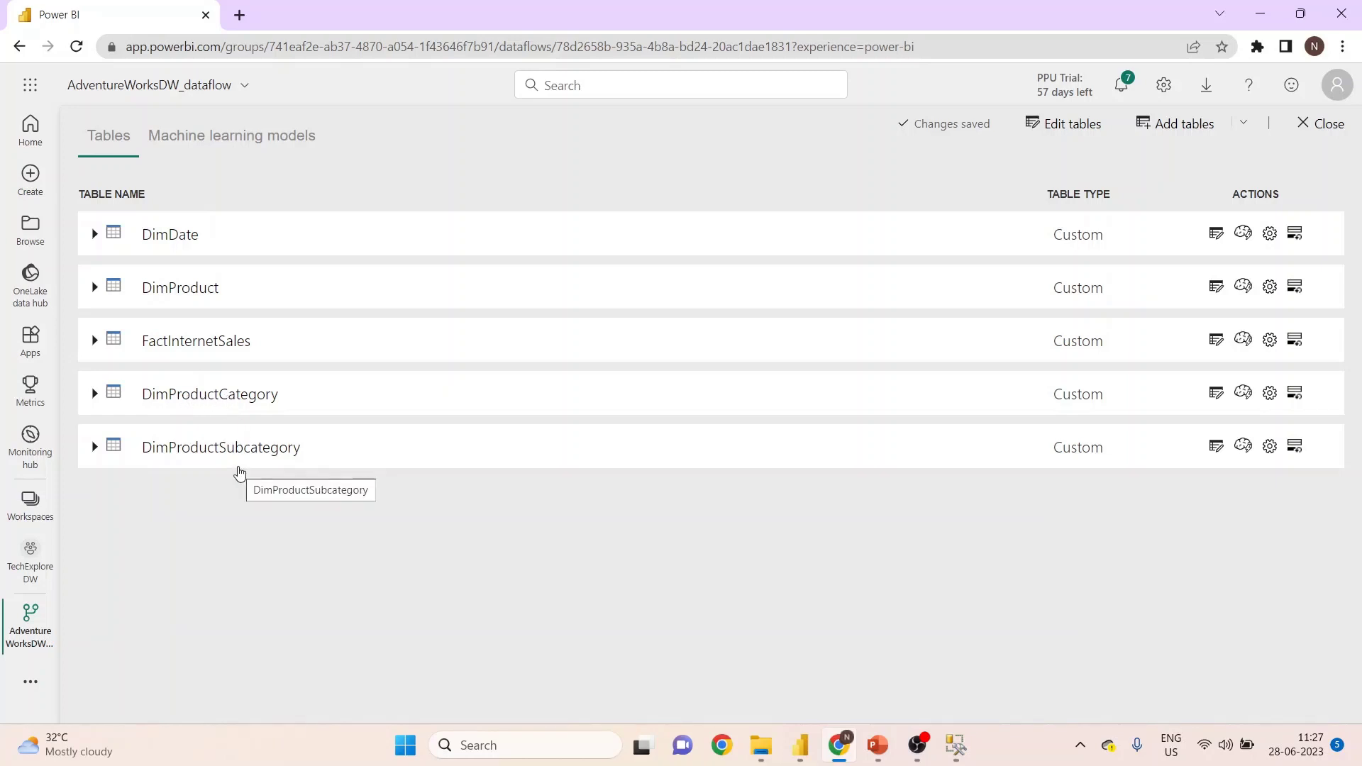
pyautogui.click(1318, 130)
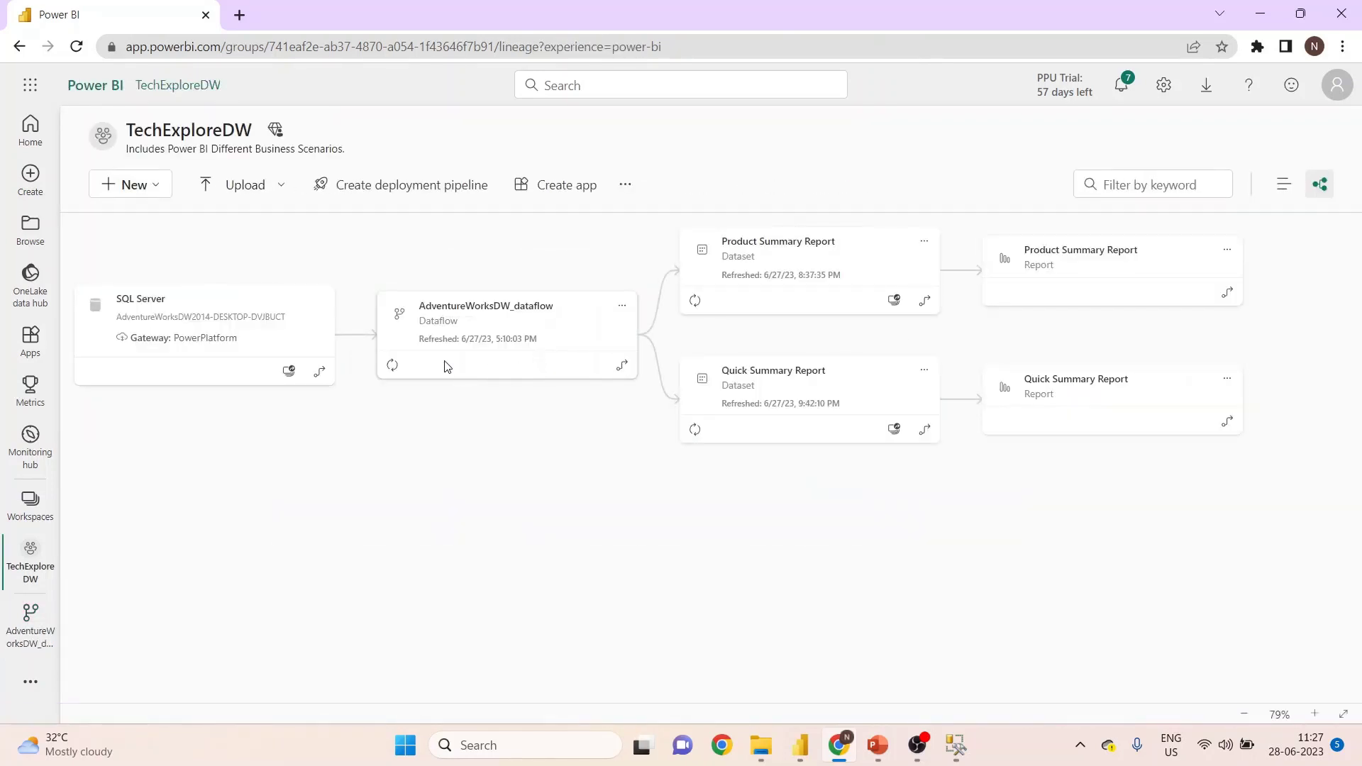
pyautogui.click(622, 311)
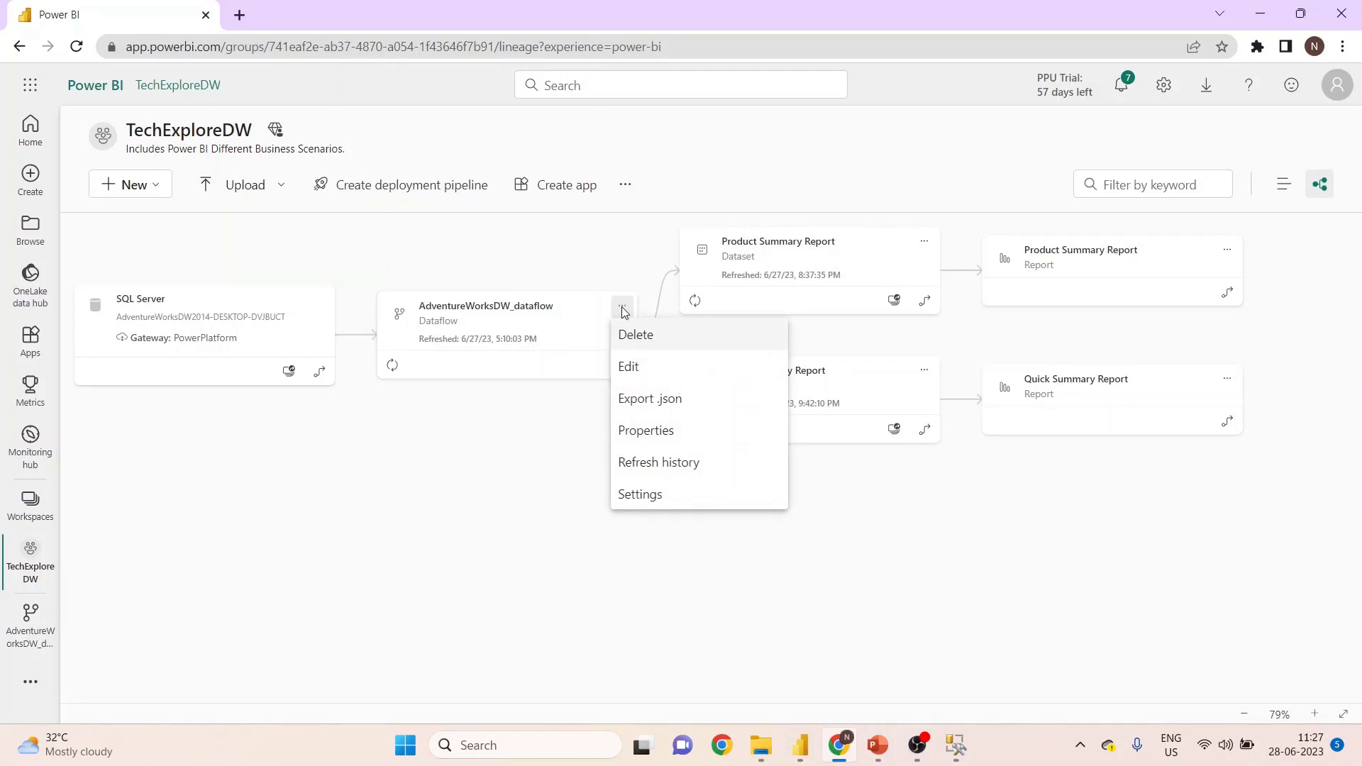
pyautogui.click(225, 570)
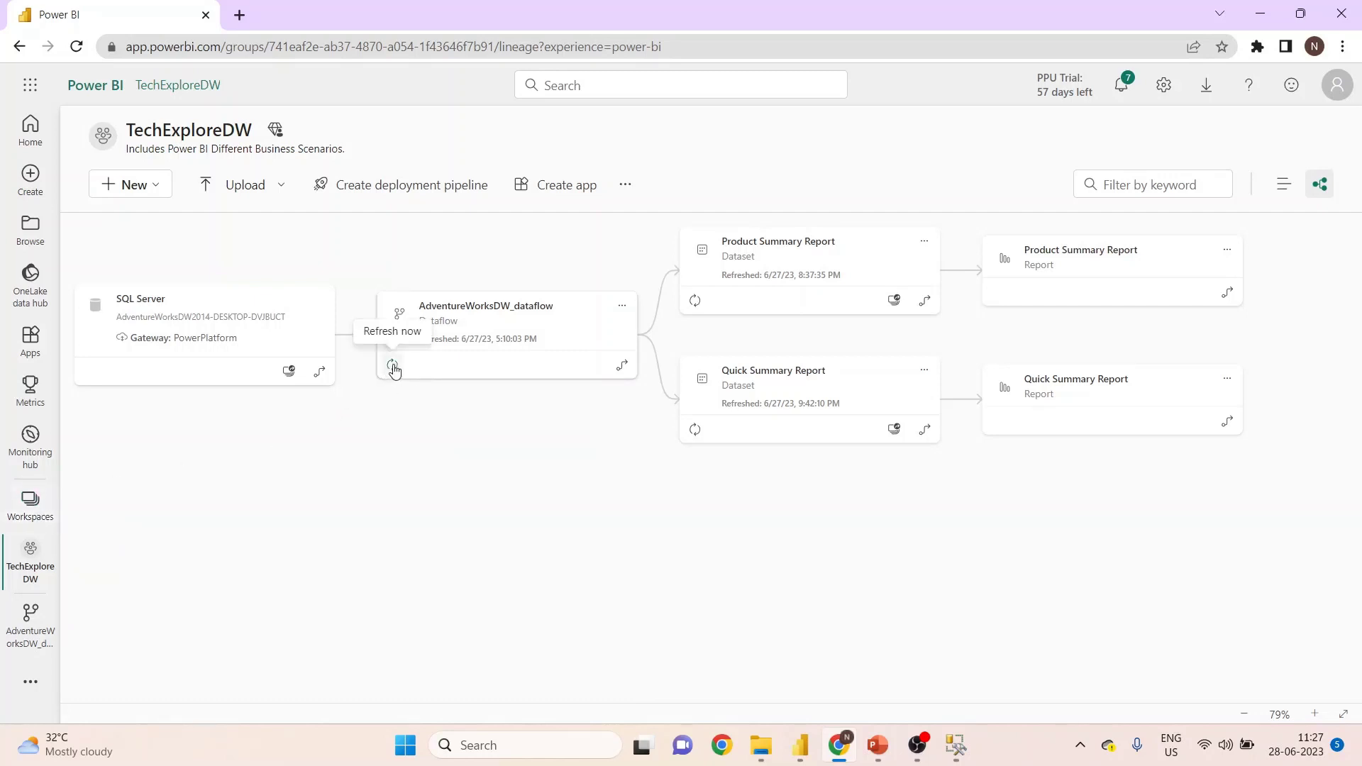
pyautogui.click(39, 511)
pyautogui.click(214, 324)
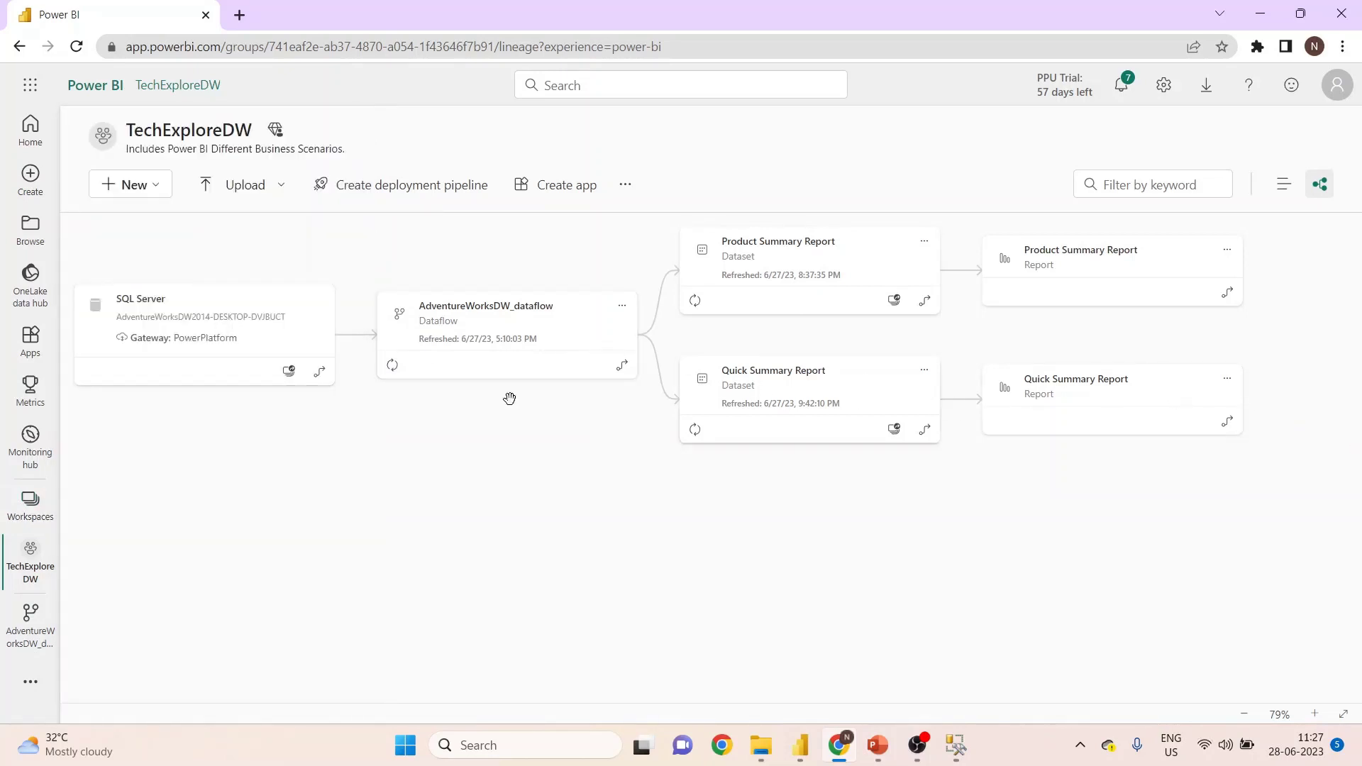
# Step: Show the workspace in list view, refresh AdventureWorksDW_dataflow and check its refreshed date
pyautogui.click(1284, 183)
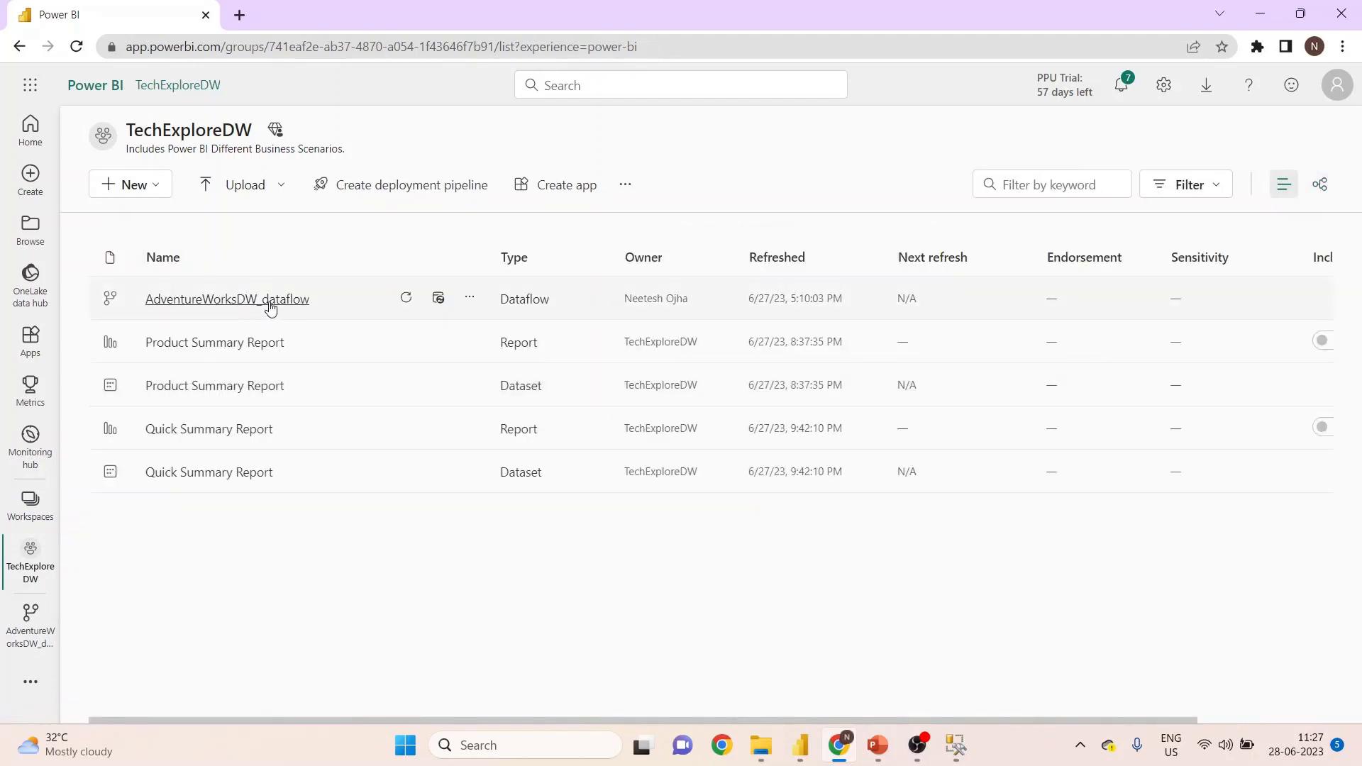
pyautogui.click(406, 298)
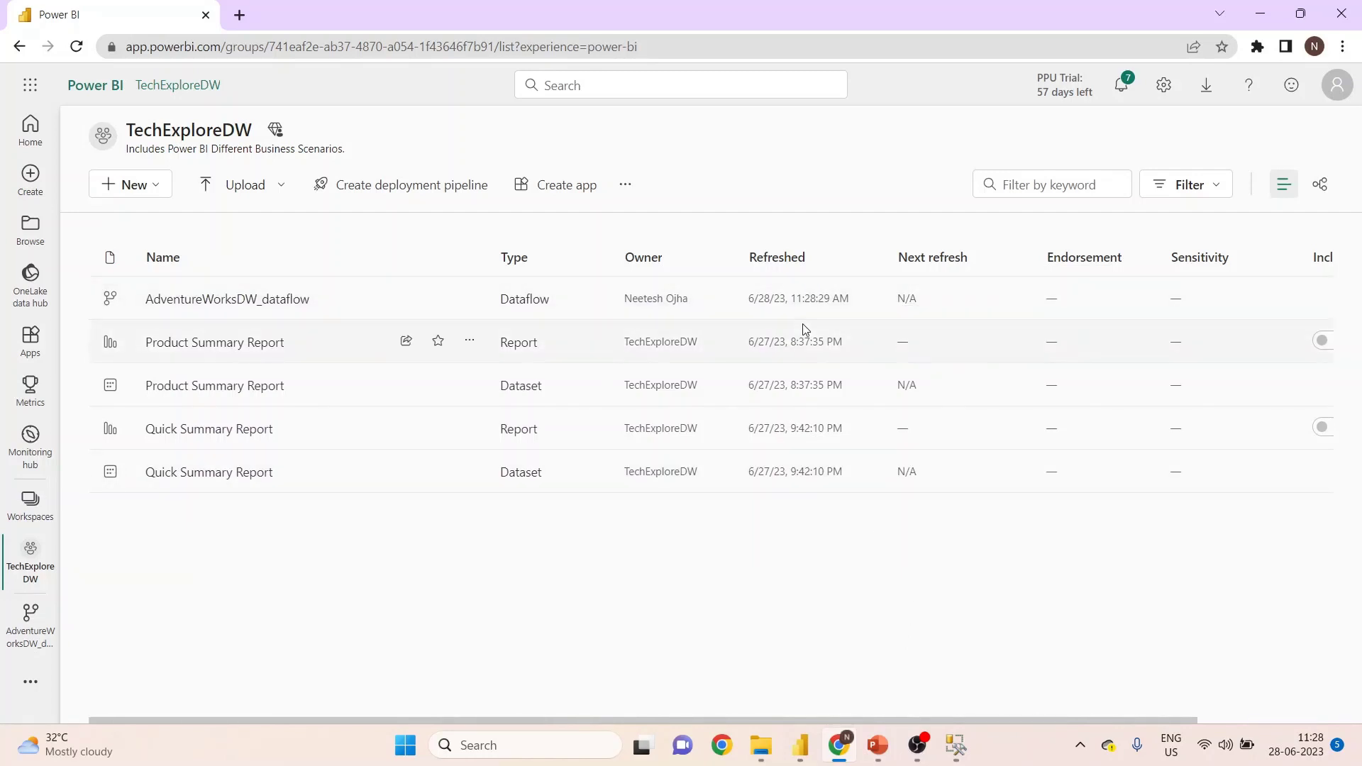
pyautogui.moveTo(750, 298); pyautogui.dragTo(856, 304)
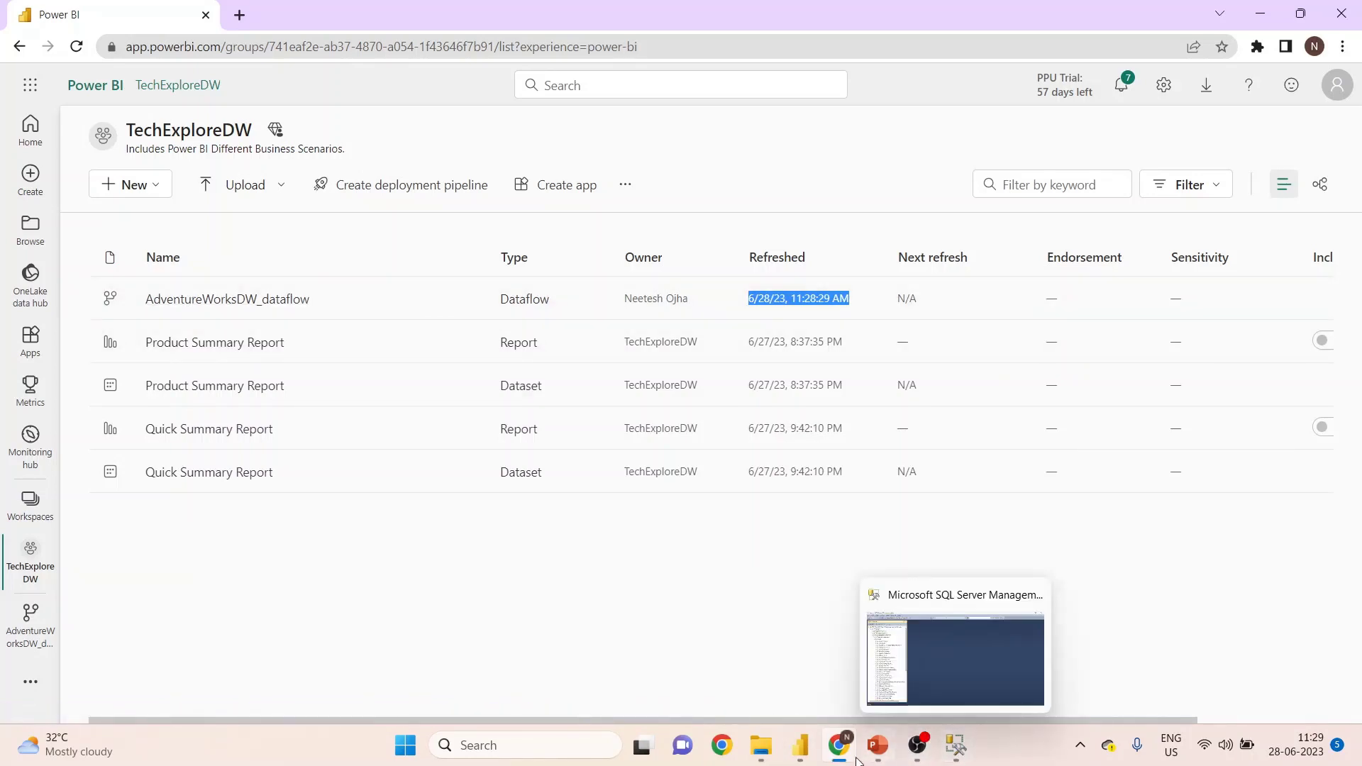
# Step: Switch to the Quick Summary Report in Power BI Desktop and show the tables in its data model
pyautogui.click(801, 745)
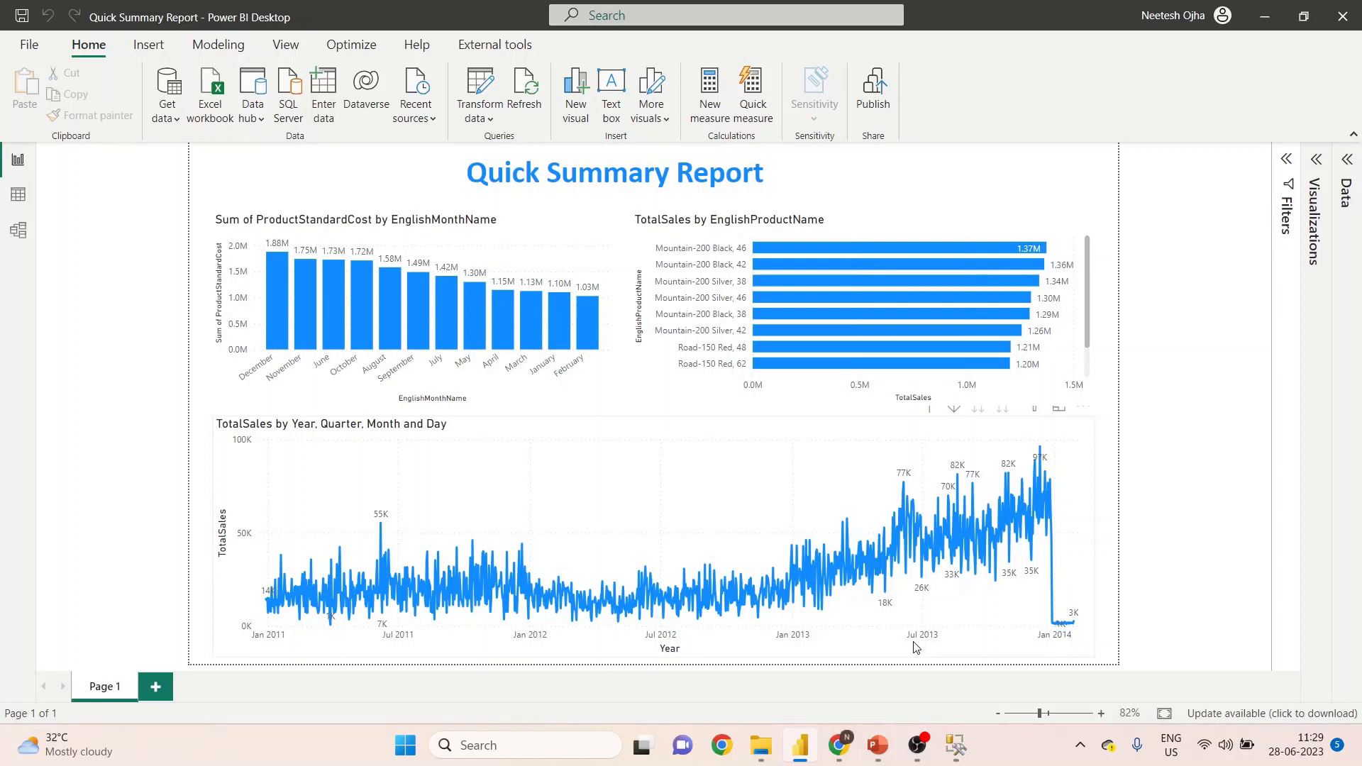
pyautogui.click(1347, 162)
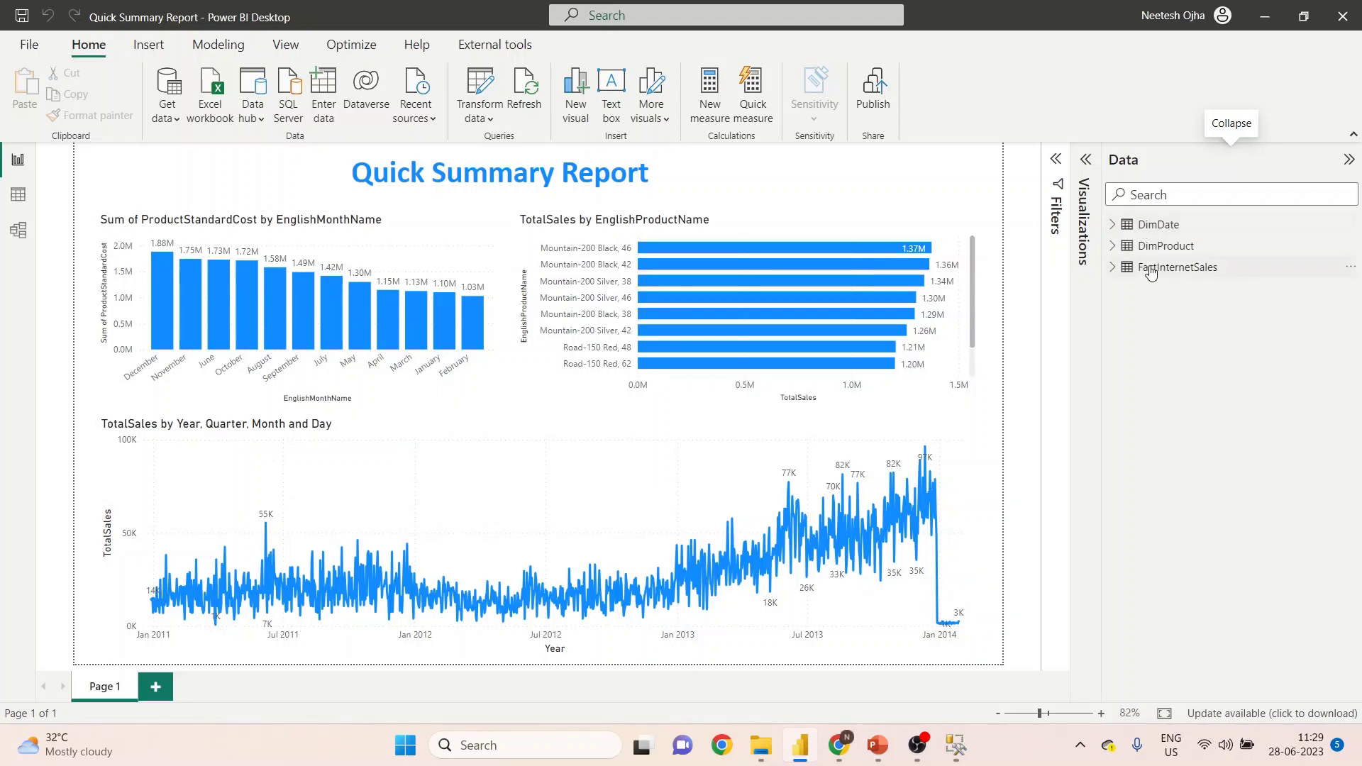
pyautogui.moveTo(1151, 273)
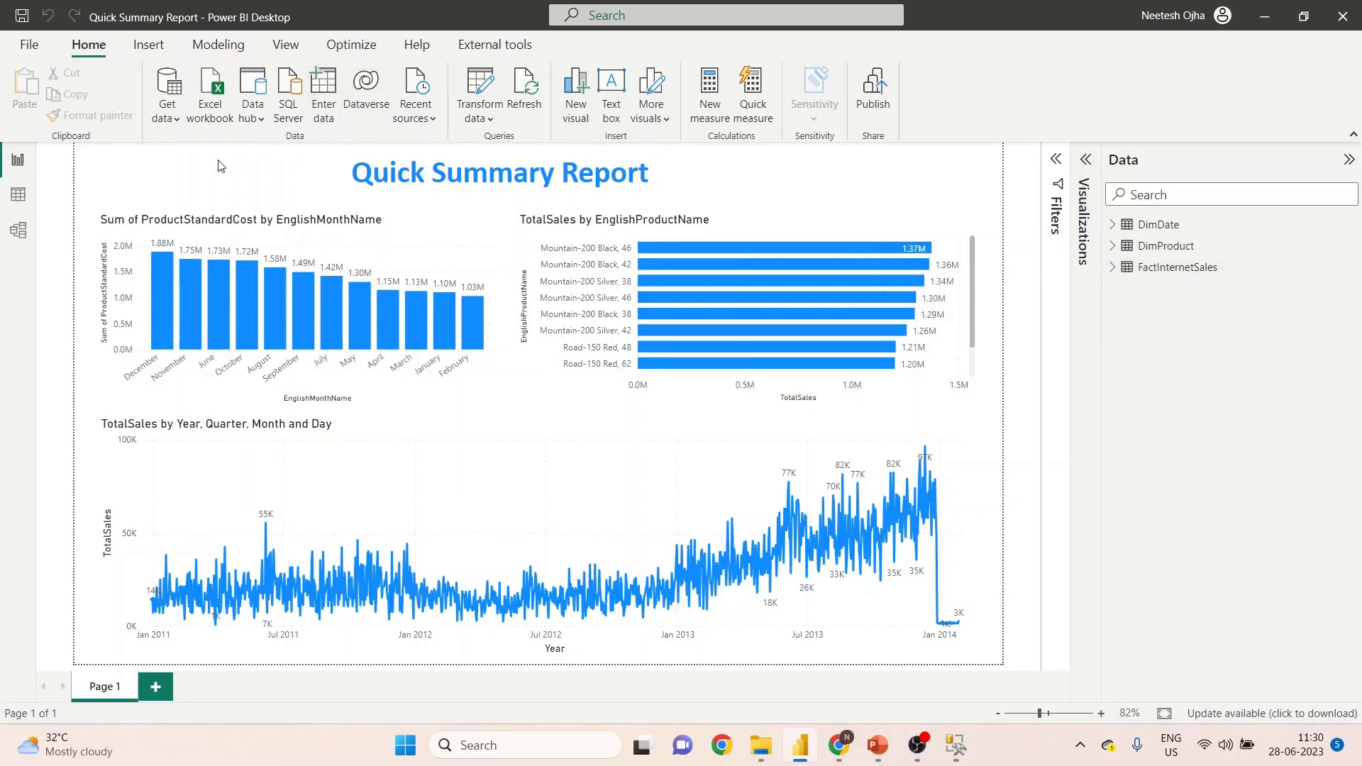
# Step: Open the report's queries in the Power Query Editor
pyautogui.click(486, 121)
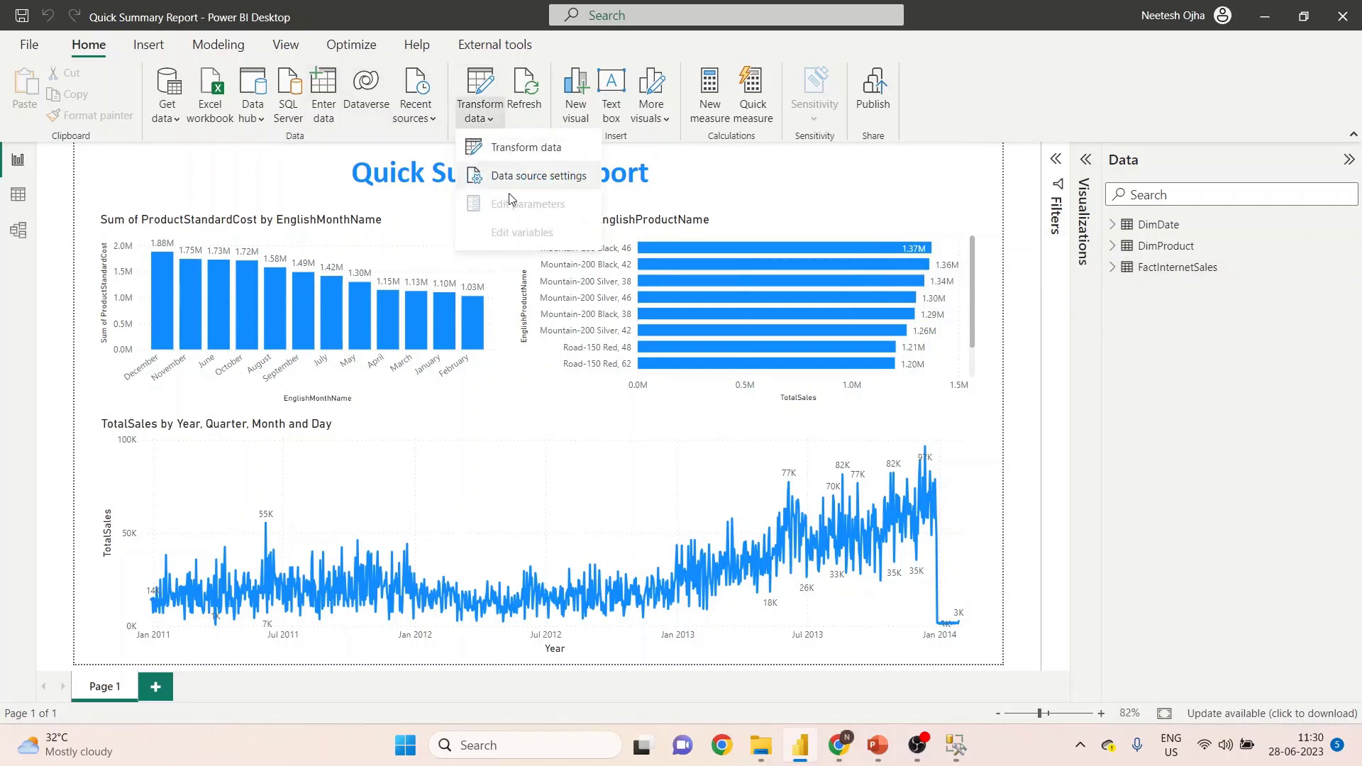
pyautogui.click(336, 151)
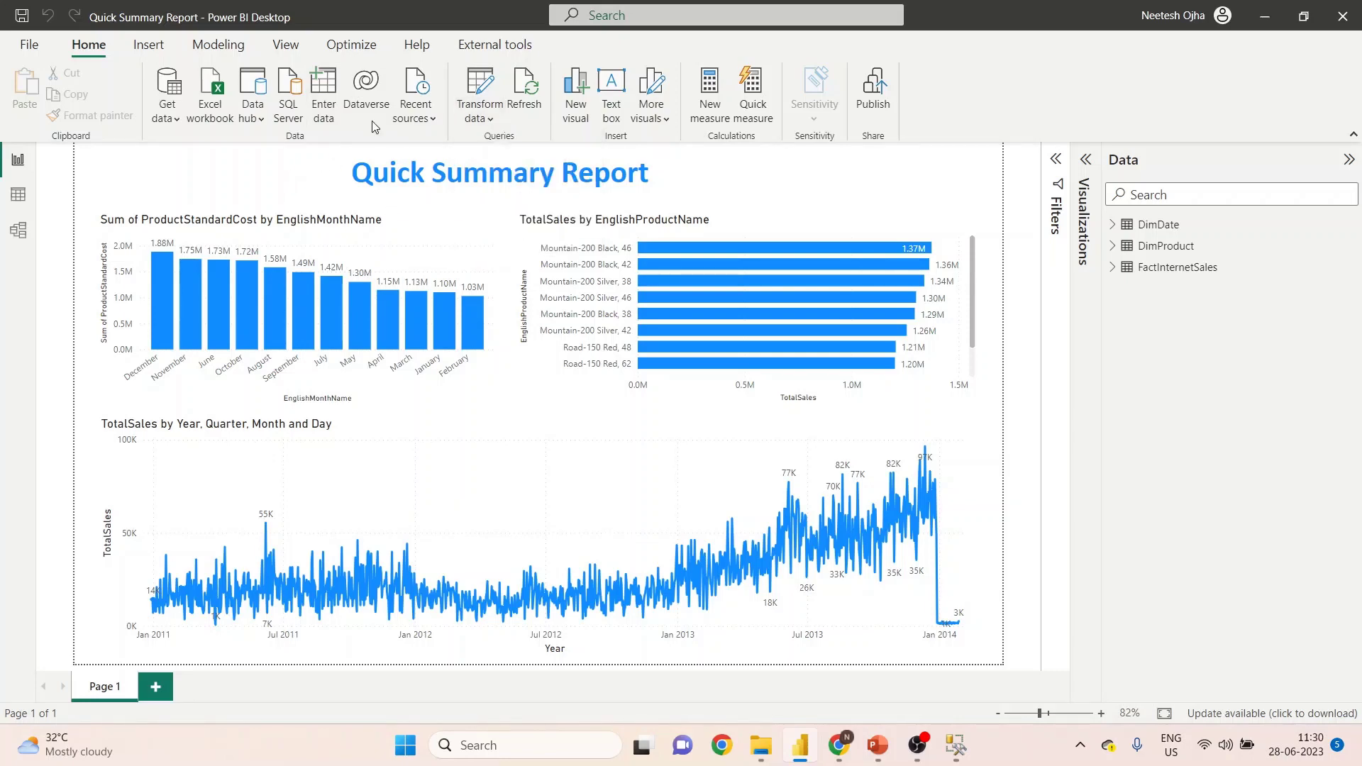
pyautogui.click(488, 88)
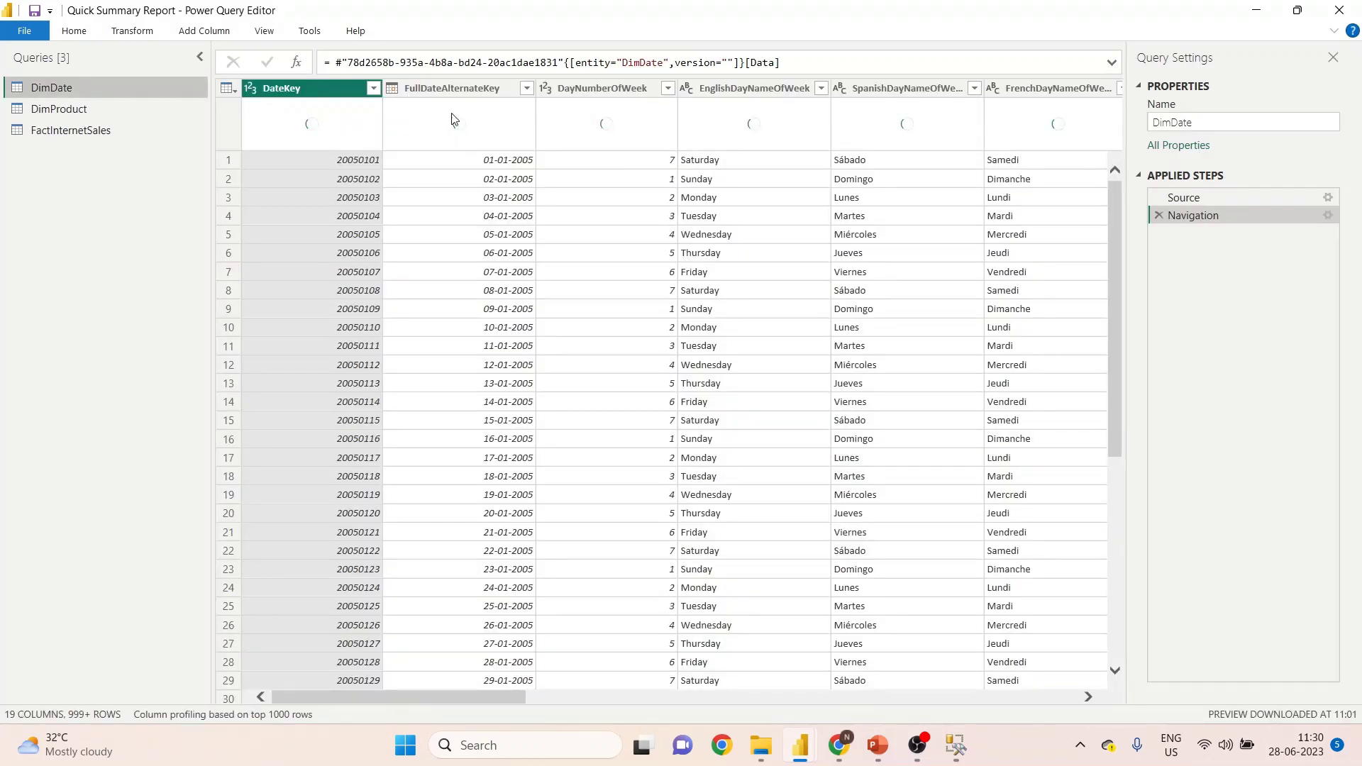
# Step: Start a new data source, search the connectors for "dataflo" and connect to Dataflows
pyautogui.click(80, 31)
pyautogui.click(73, 99)
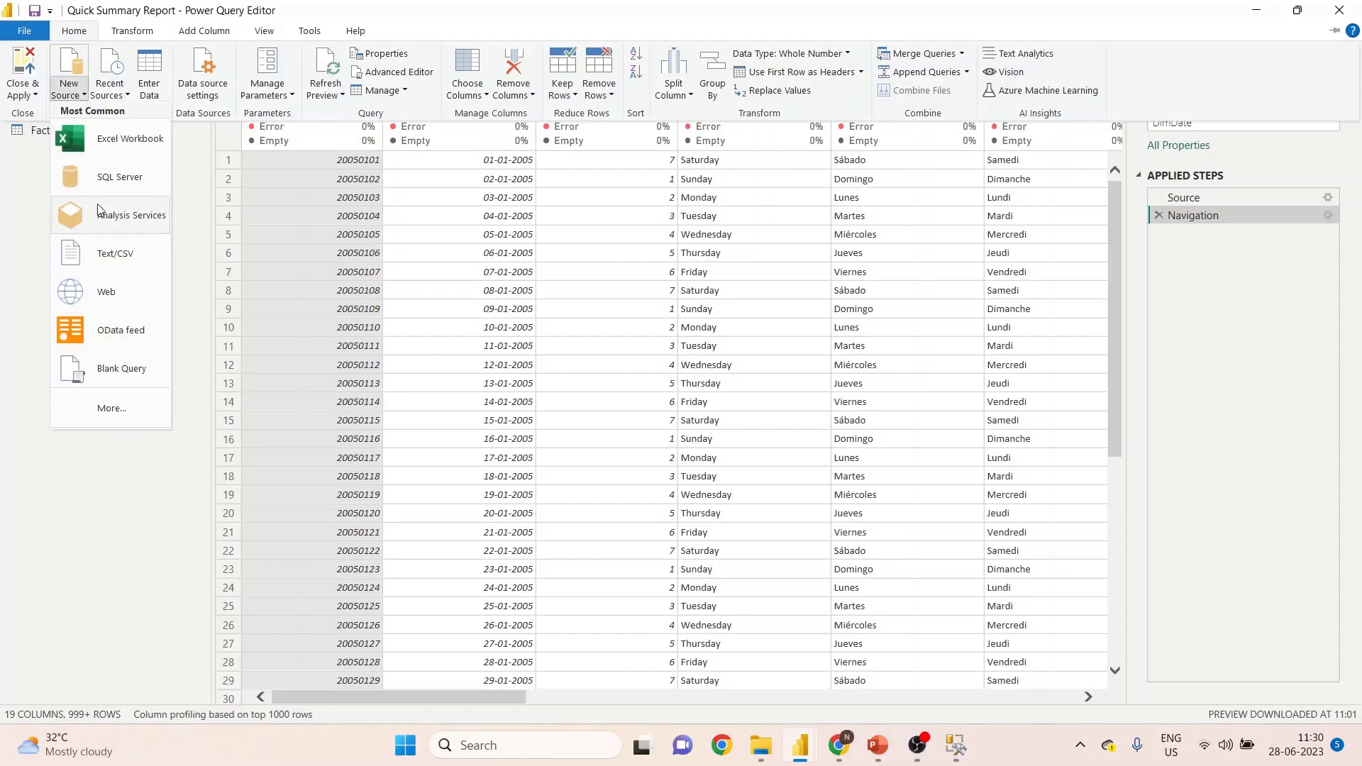
pyautogui.click(130, 413)
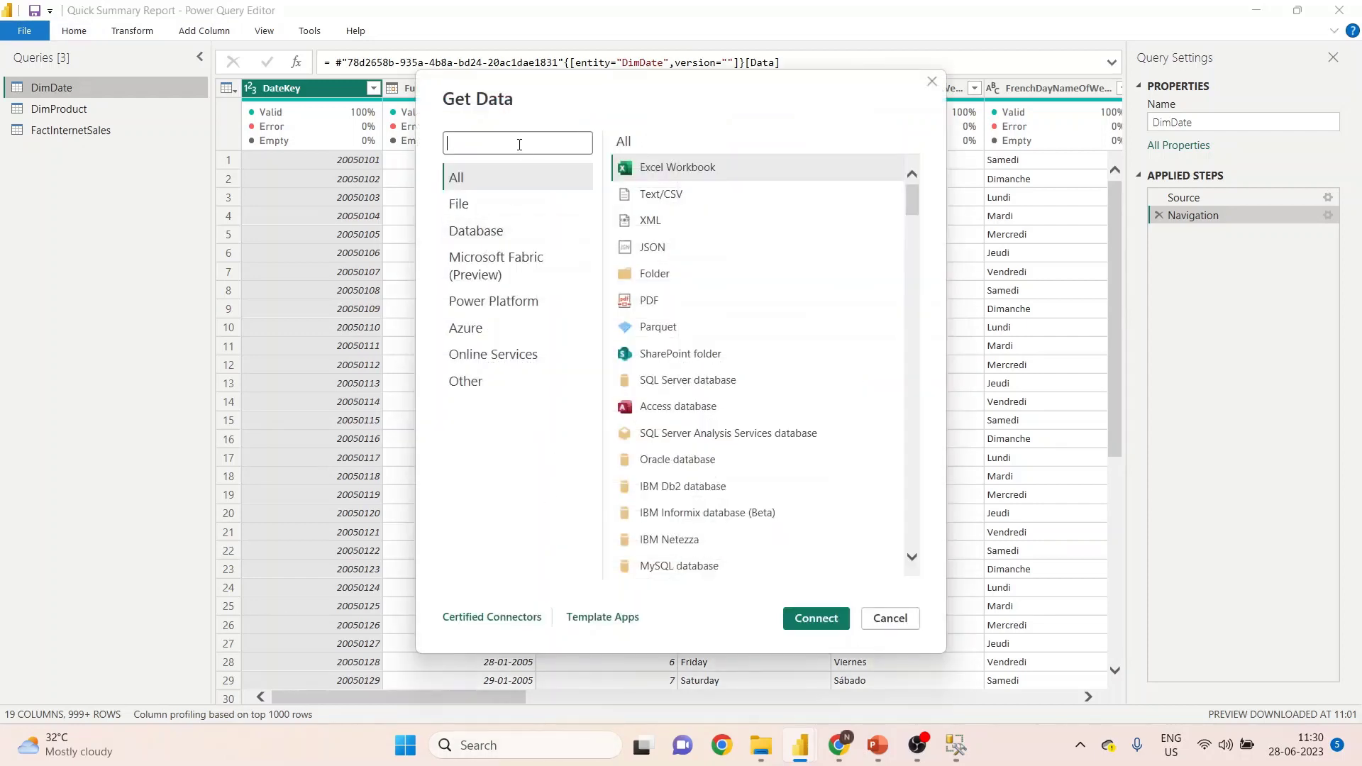
pyautogui.click(491, 355)
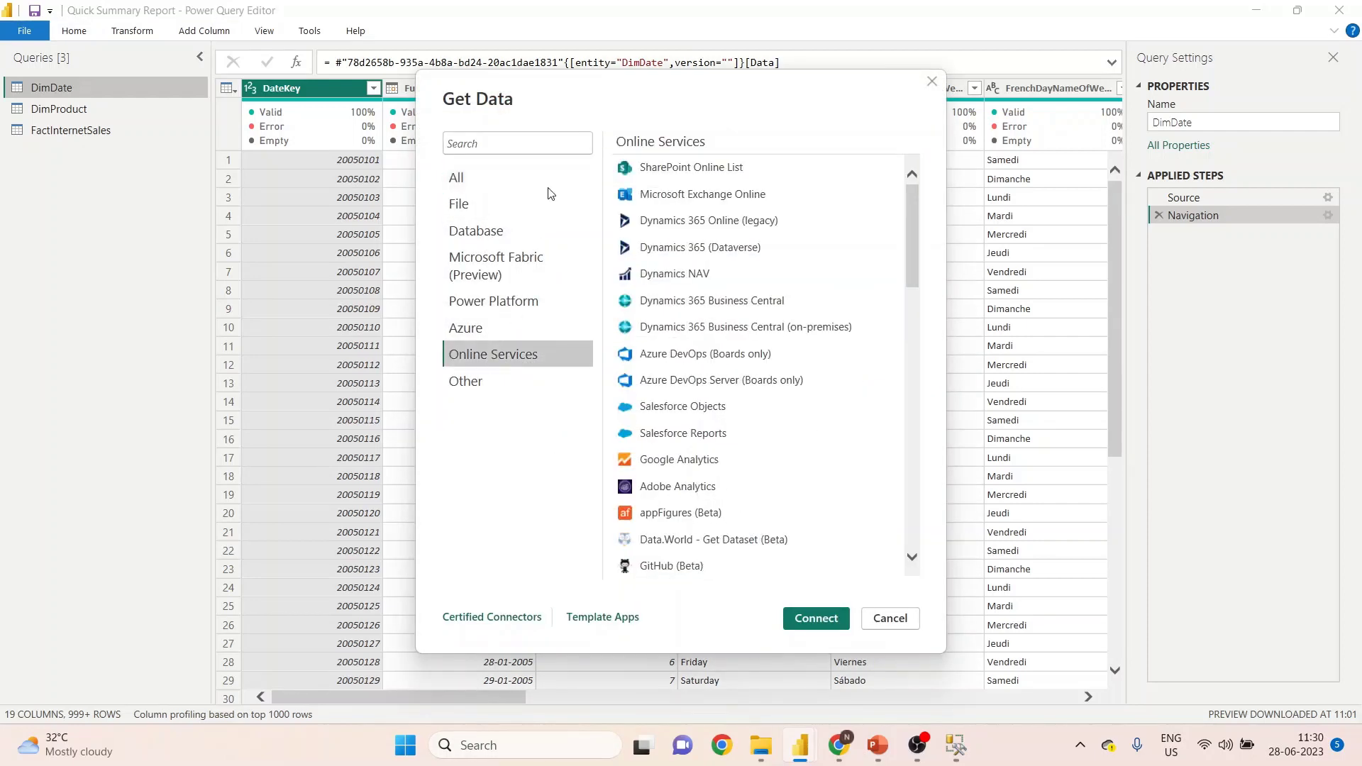
pyautogui.click(505, 139)
pyautogui.write('dataflo')
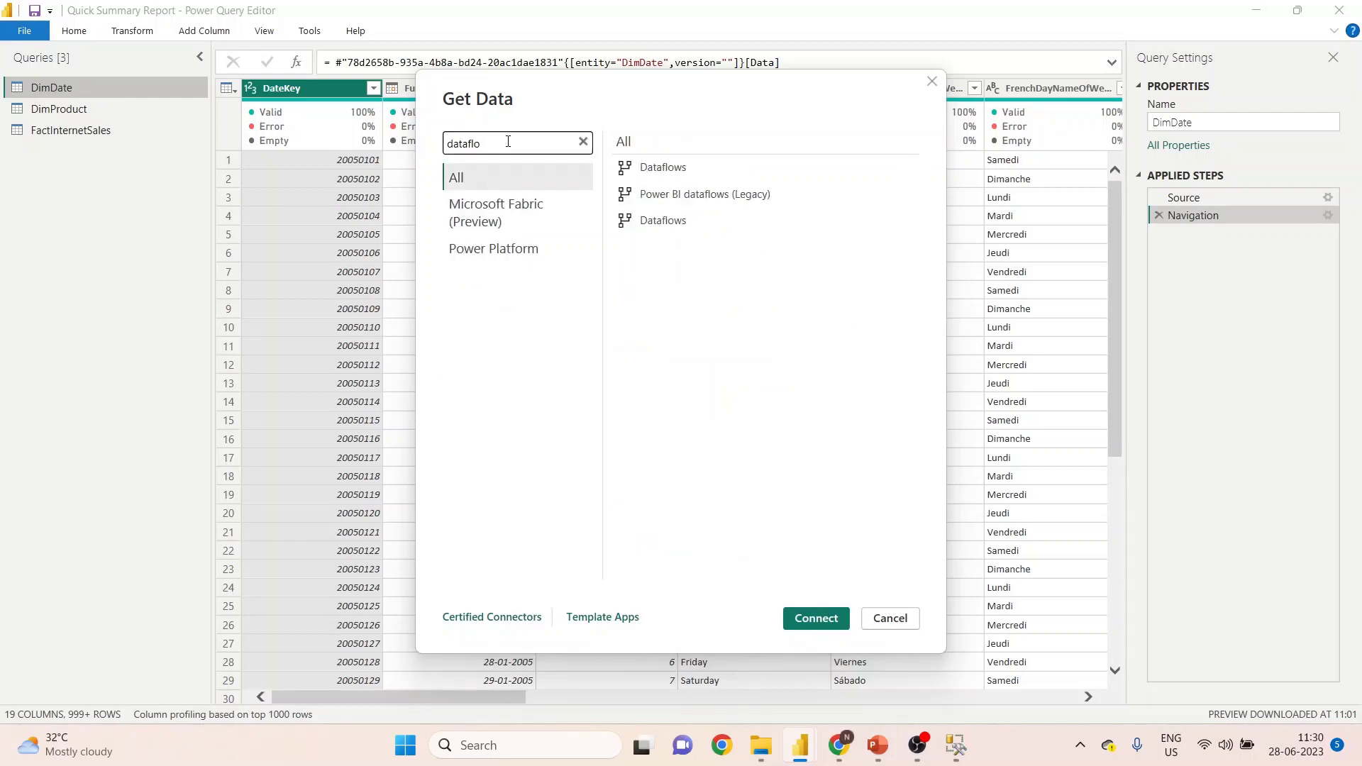
pyautogui.click(643, 170)
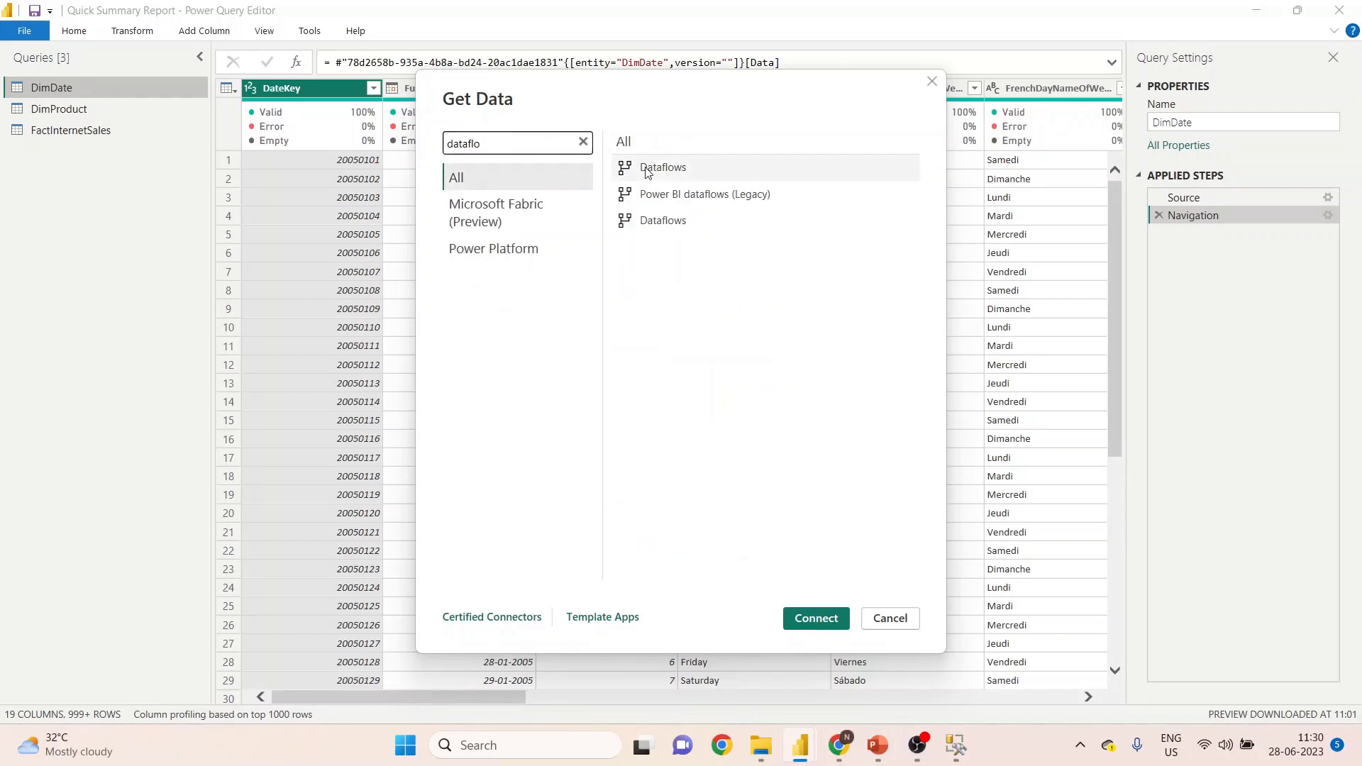
pyautogui.click(814, 619)
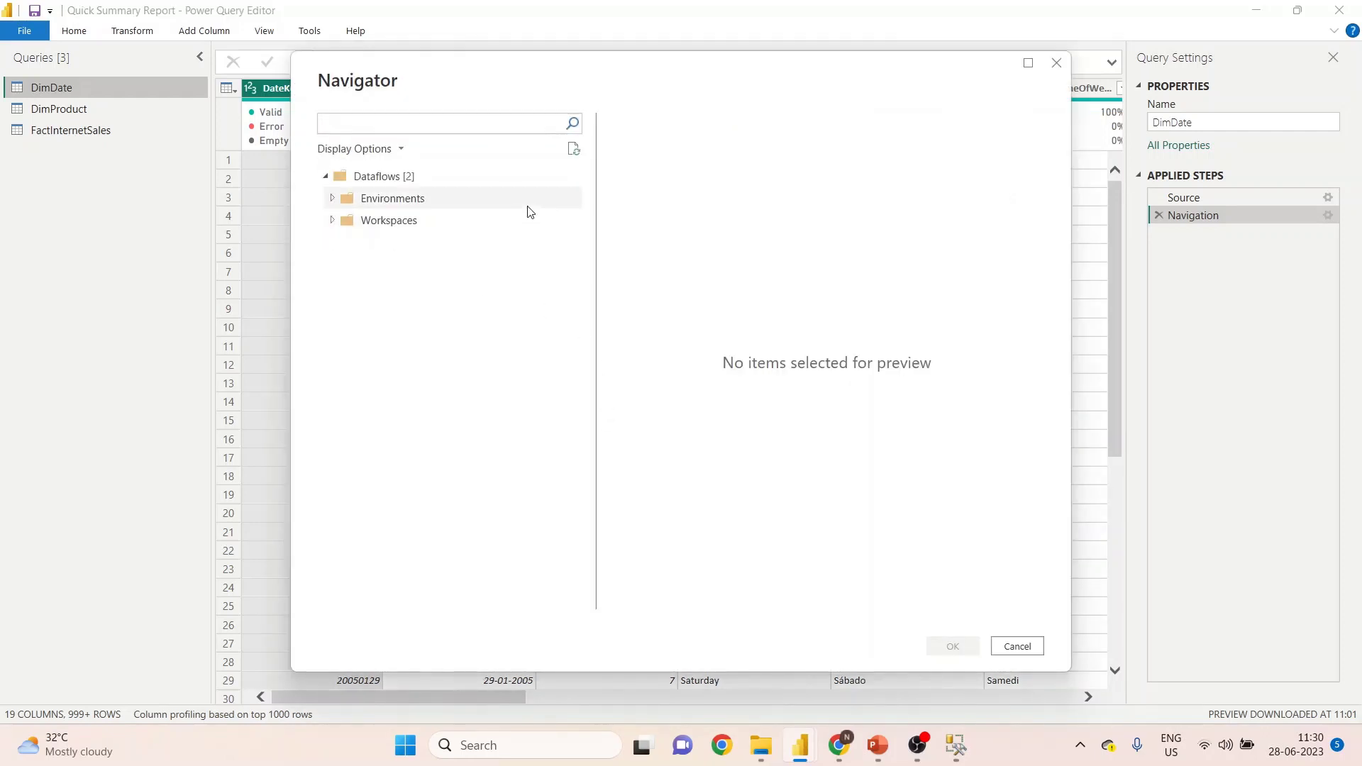
# Step: Add DimProductCategory and DimProductSubcategory from AdventureWorksDW_dataflow in the TechExploreDW workspace as new queries
pyautogui.click(333, 220)
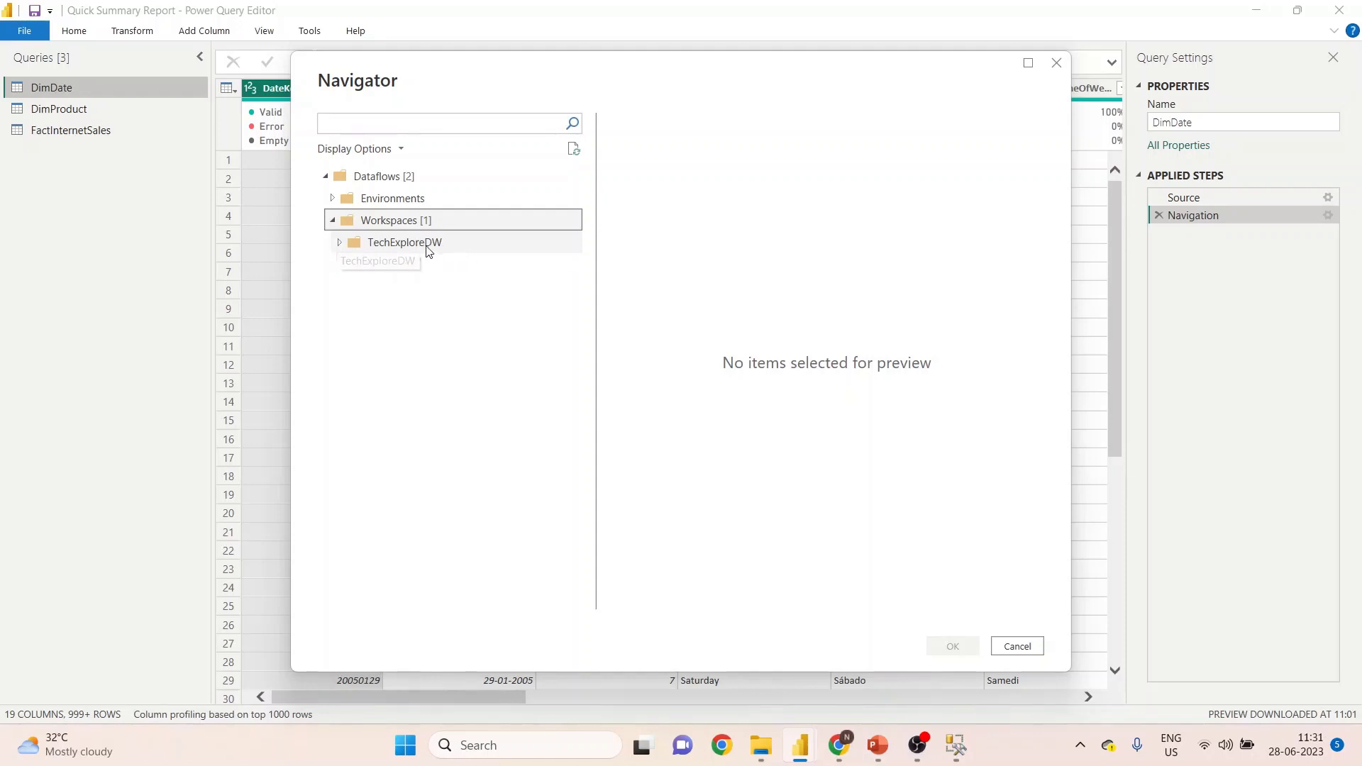
pyautogui.click(342, 244)
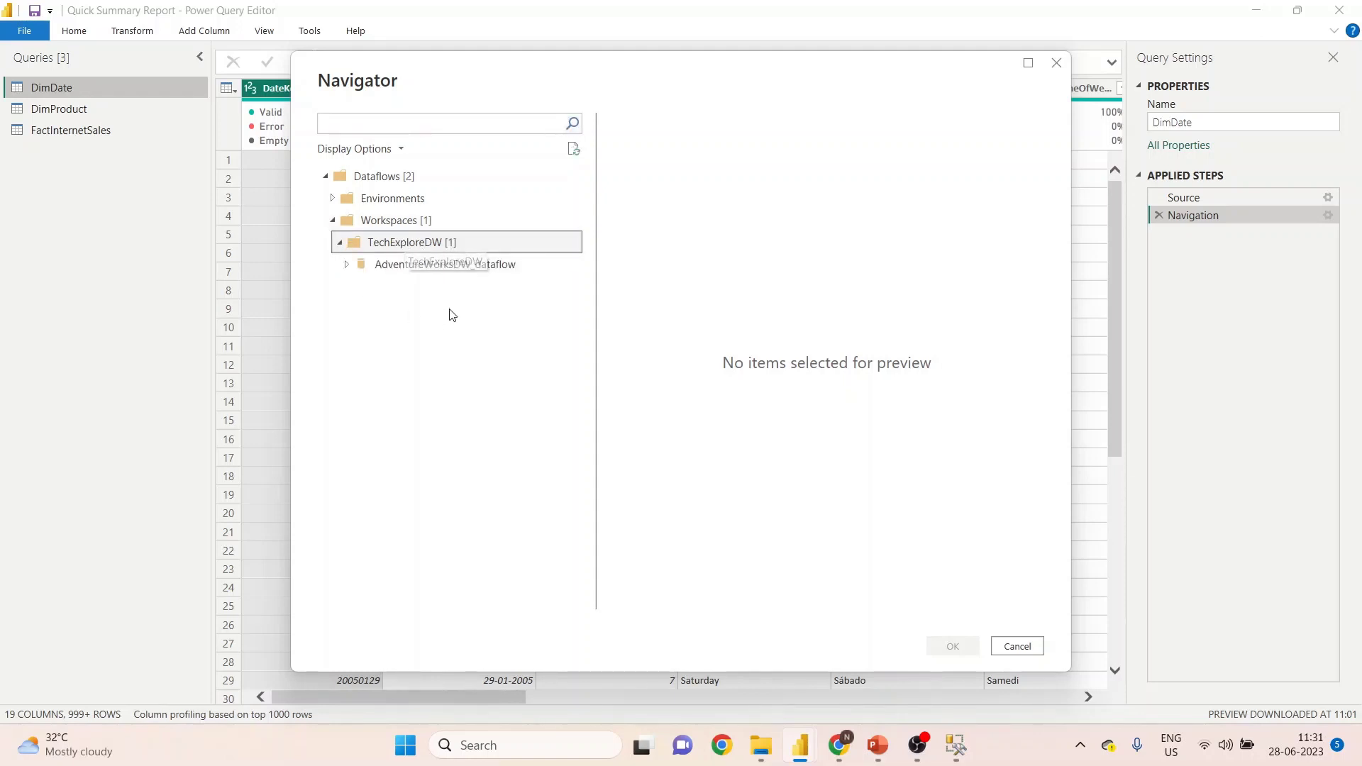
pyautogui.click(347, 266)
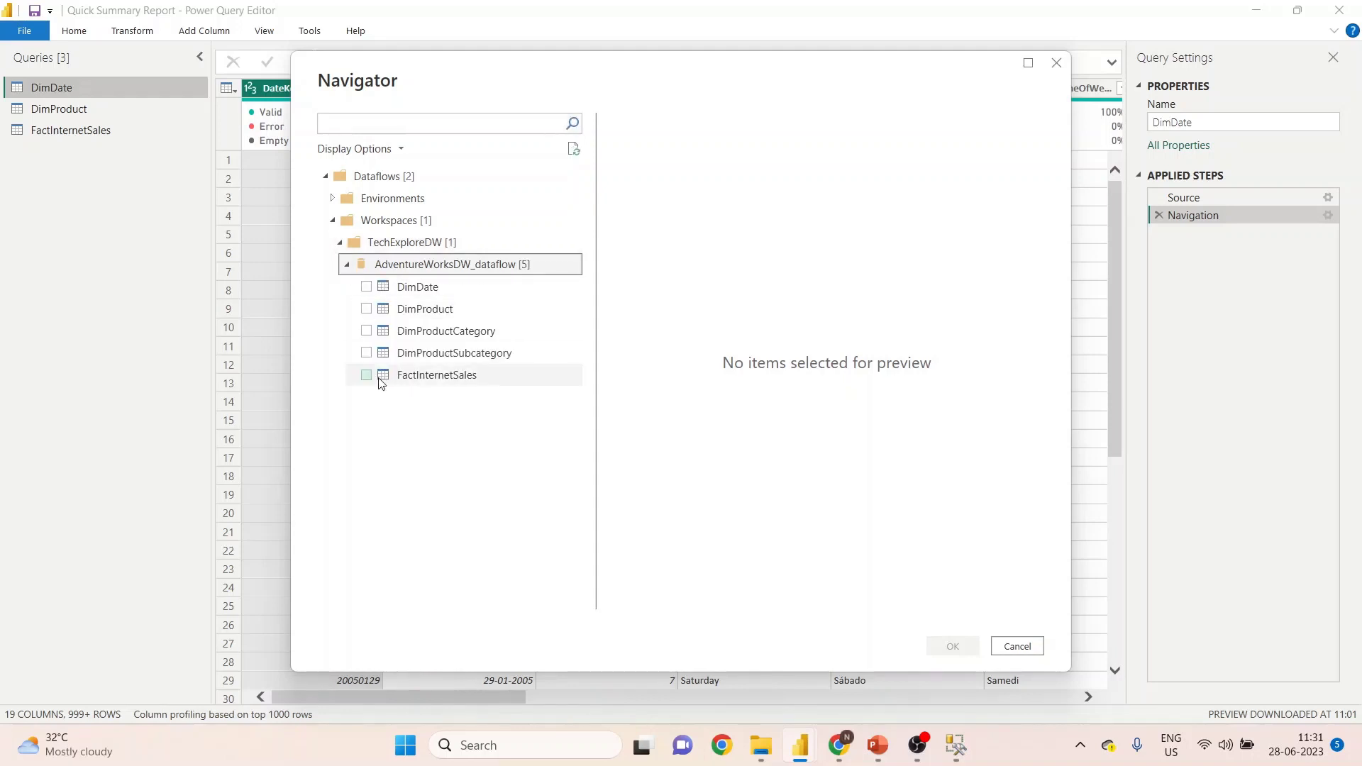
pyautogui.click(368, 333)
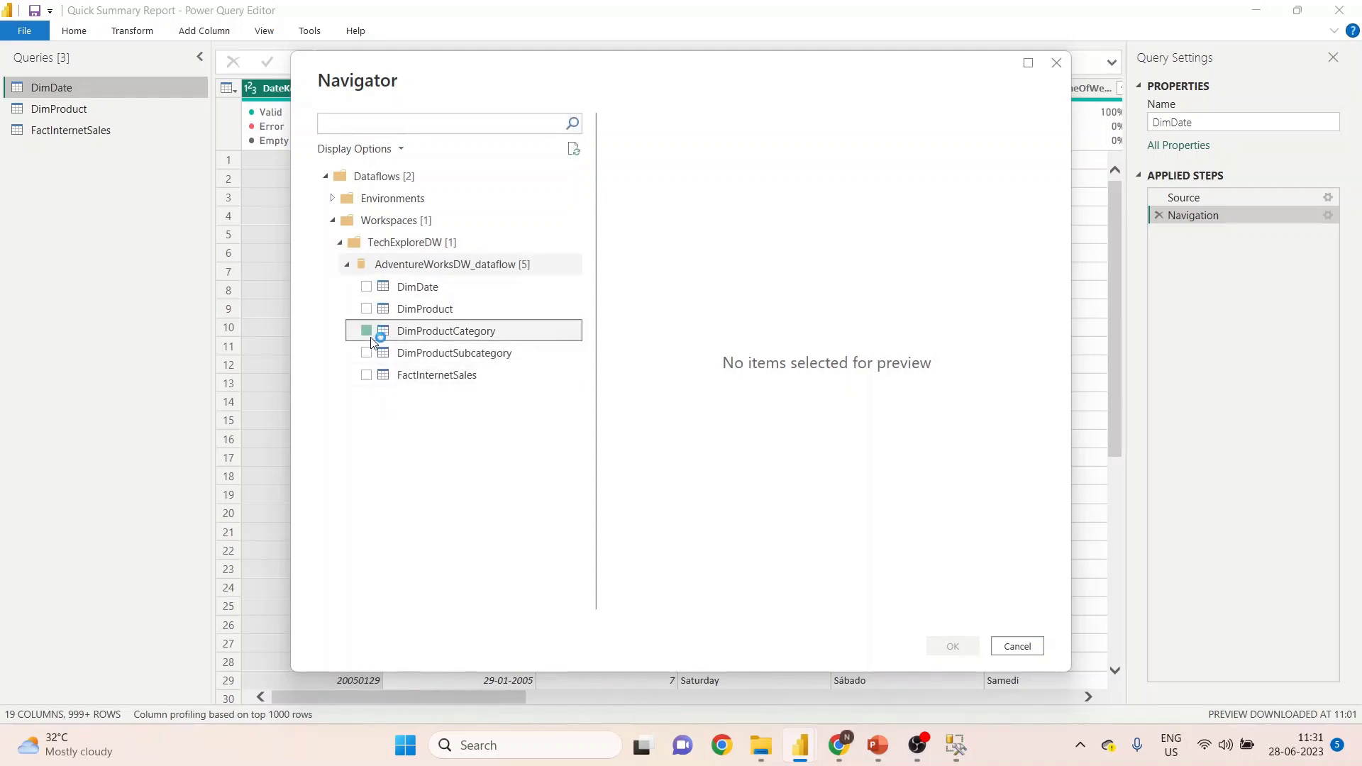
pyautogui.click(367, 352)
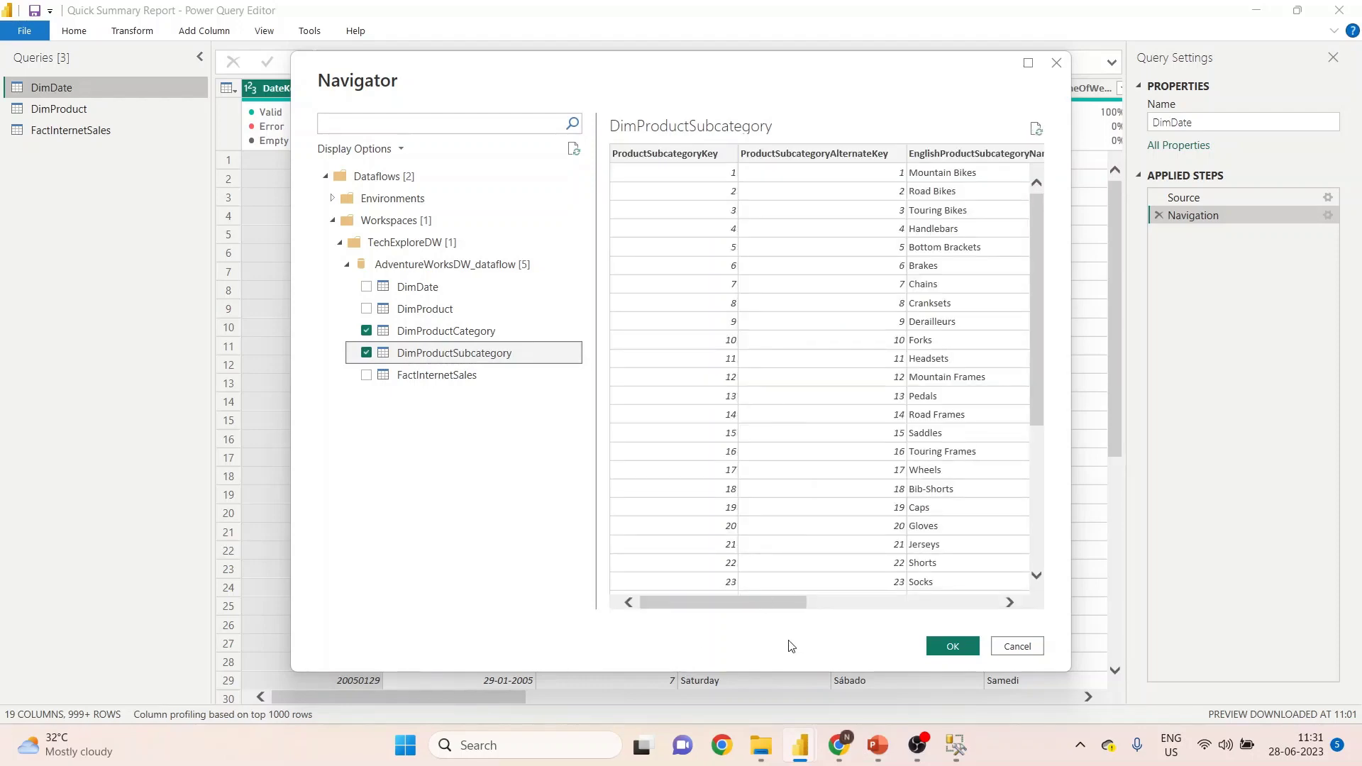
pyautogui.click(953, 646)
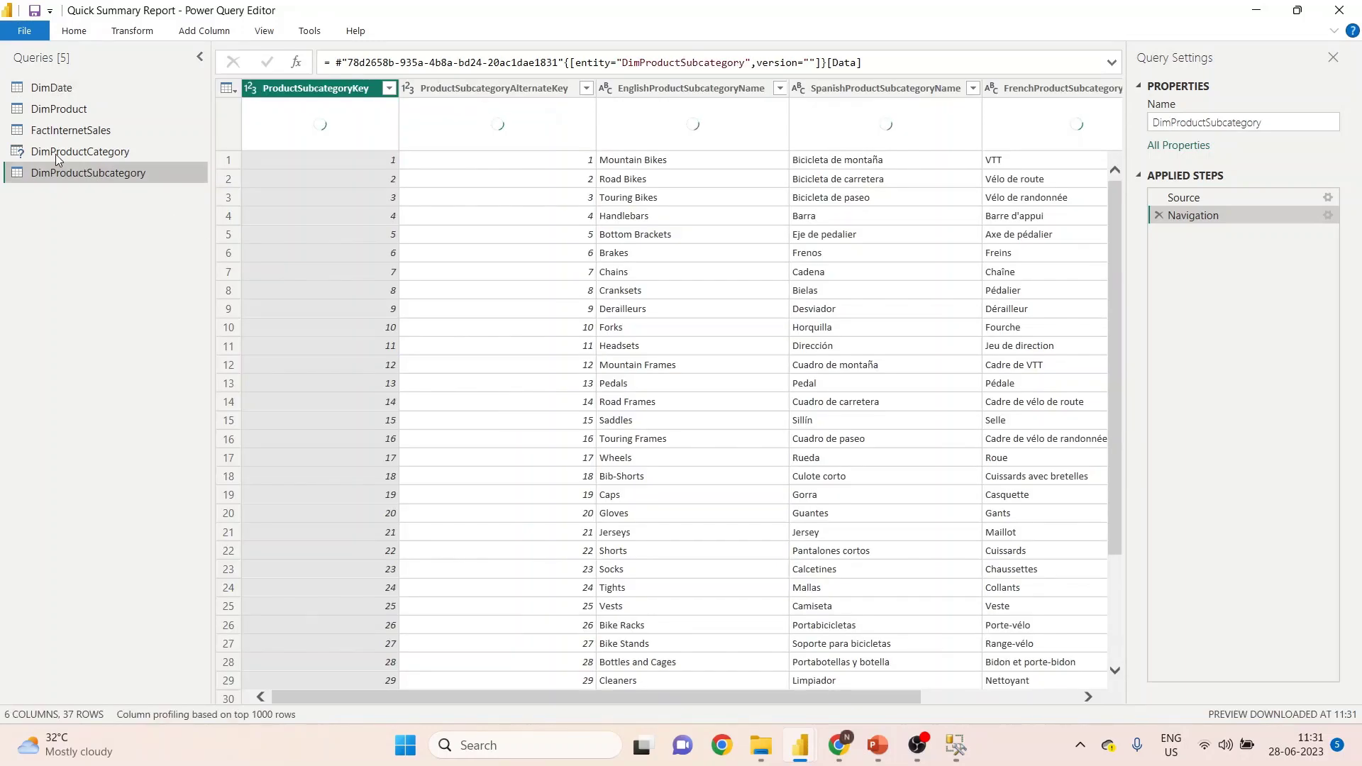
# Step: Preview the DimProductCategory query, then close the query editor and apply the changes to the report
pyautogui.click(57, 152)
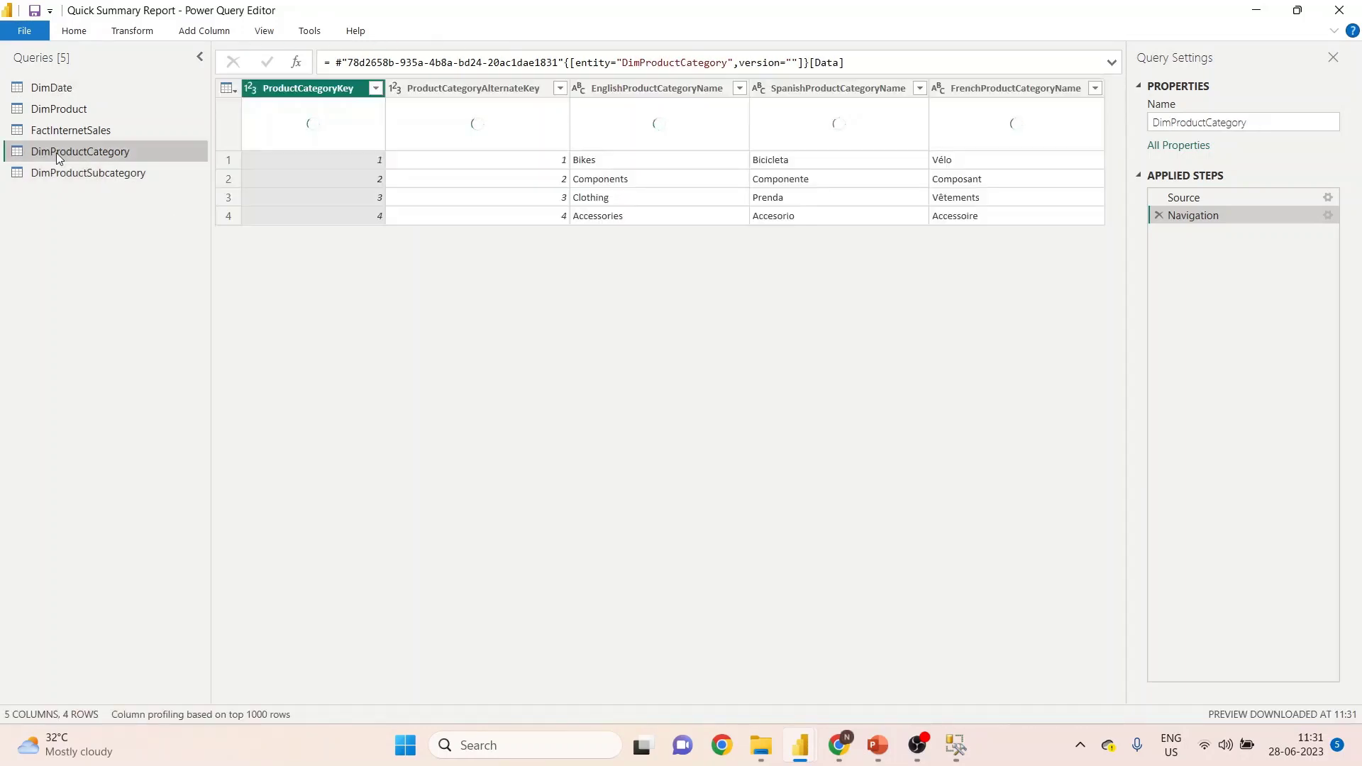
pyautogui.click(75, 31)
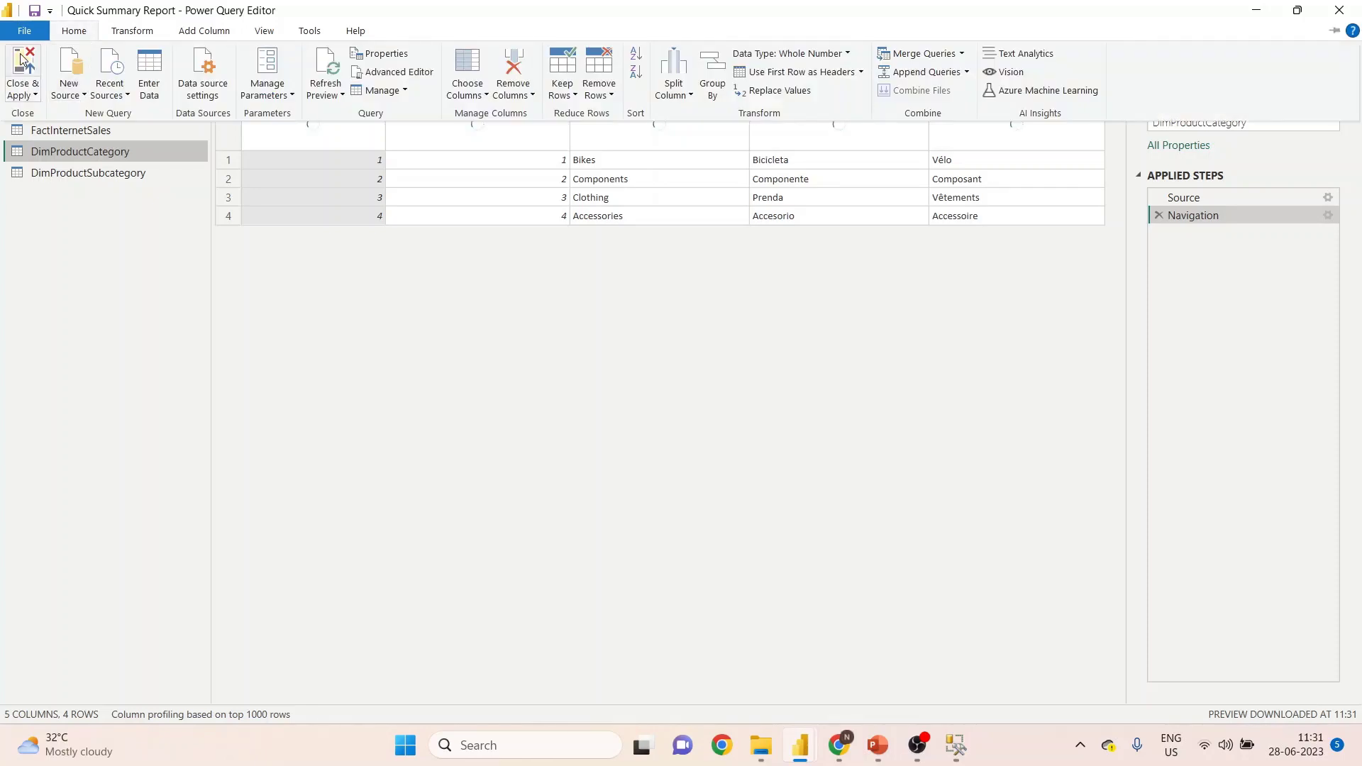
pyautogui.click(302, 264)
pyautogui.hotkey('alt', 'Tab')
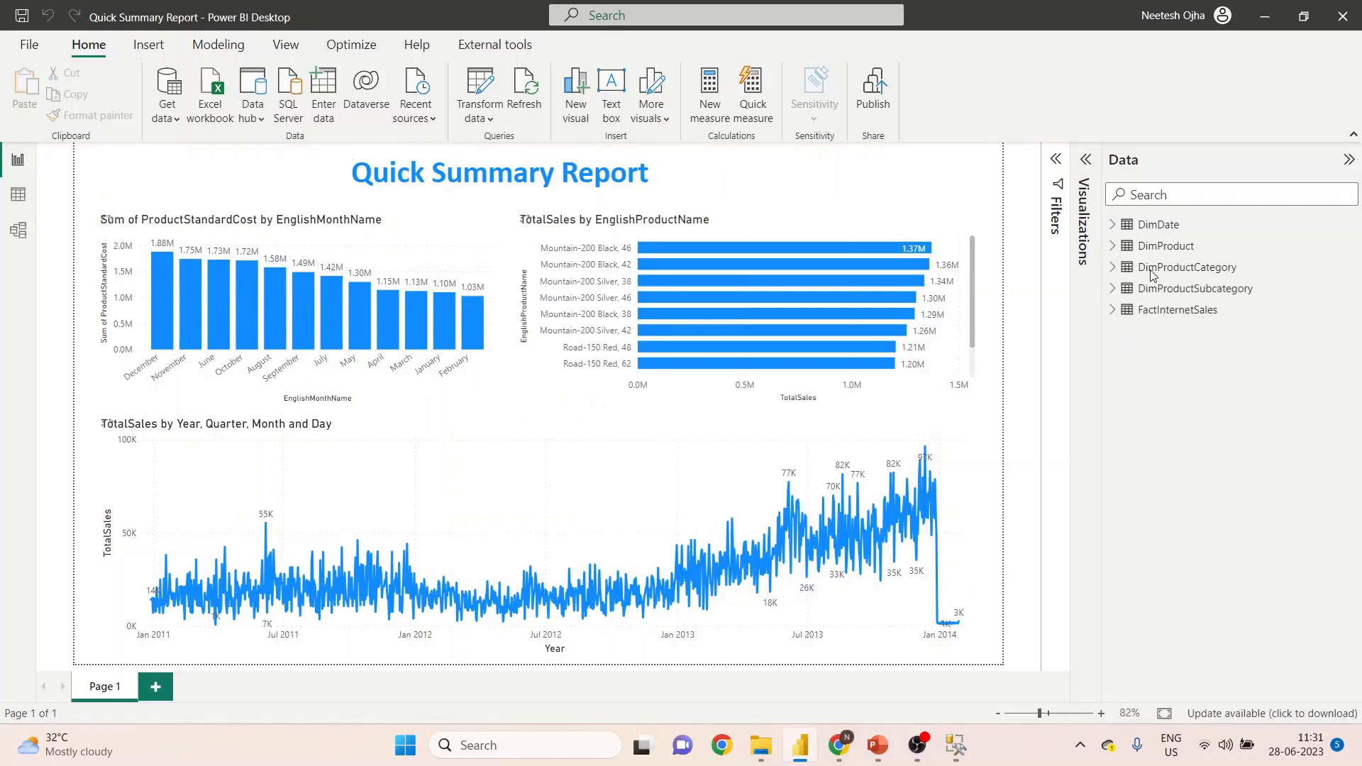
pyautogui.moveTo(1170, 300)
# Step: Show the full data model diagram fitted to the page, with the table list collapsed
pyautogui.click(1347, 162)
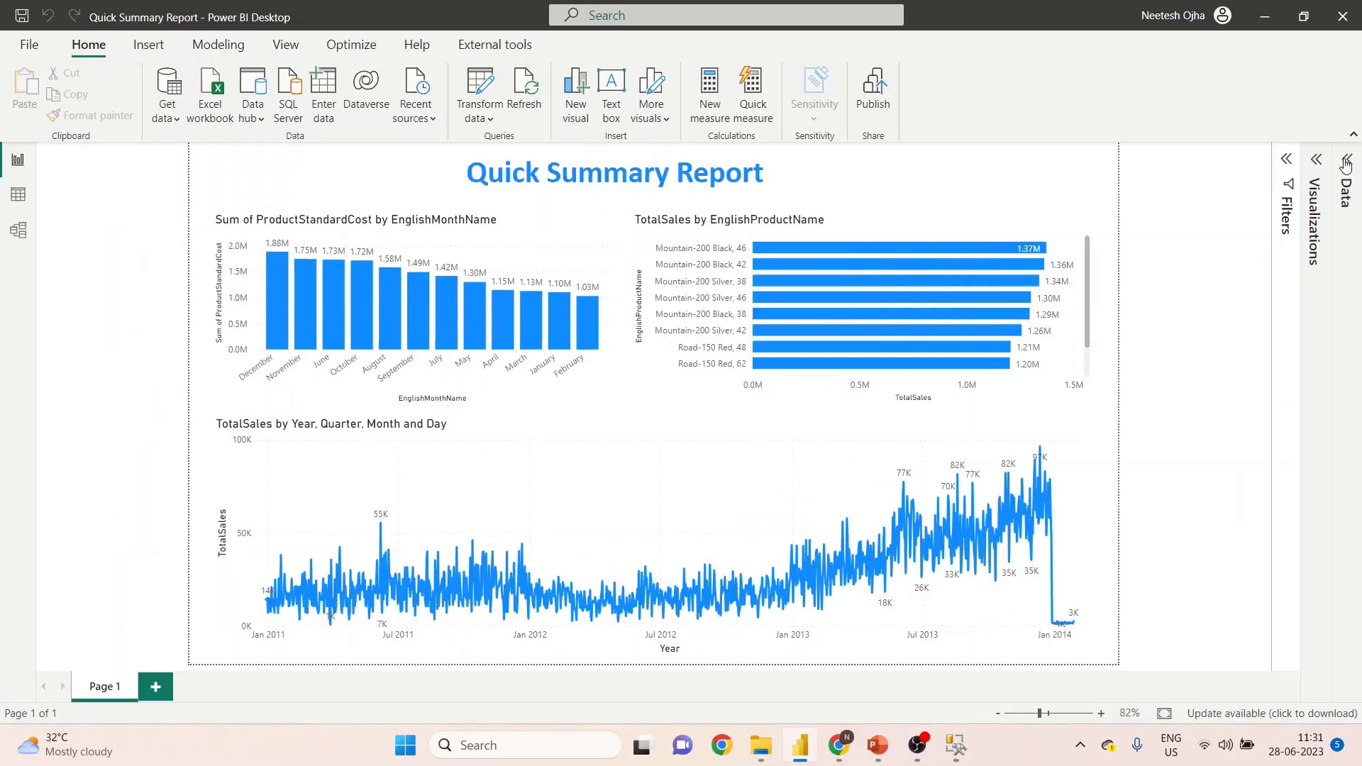
pyautogui.click(18, 231)
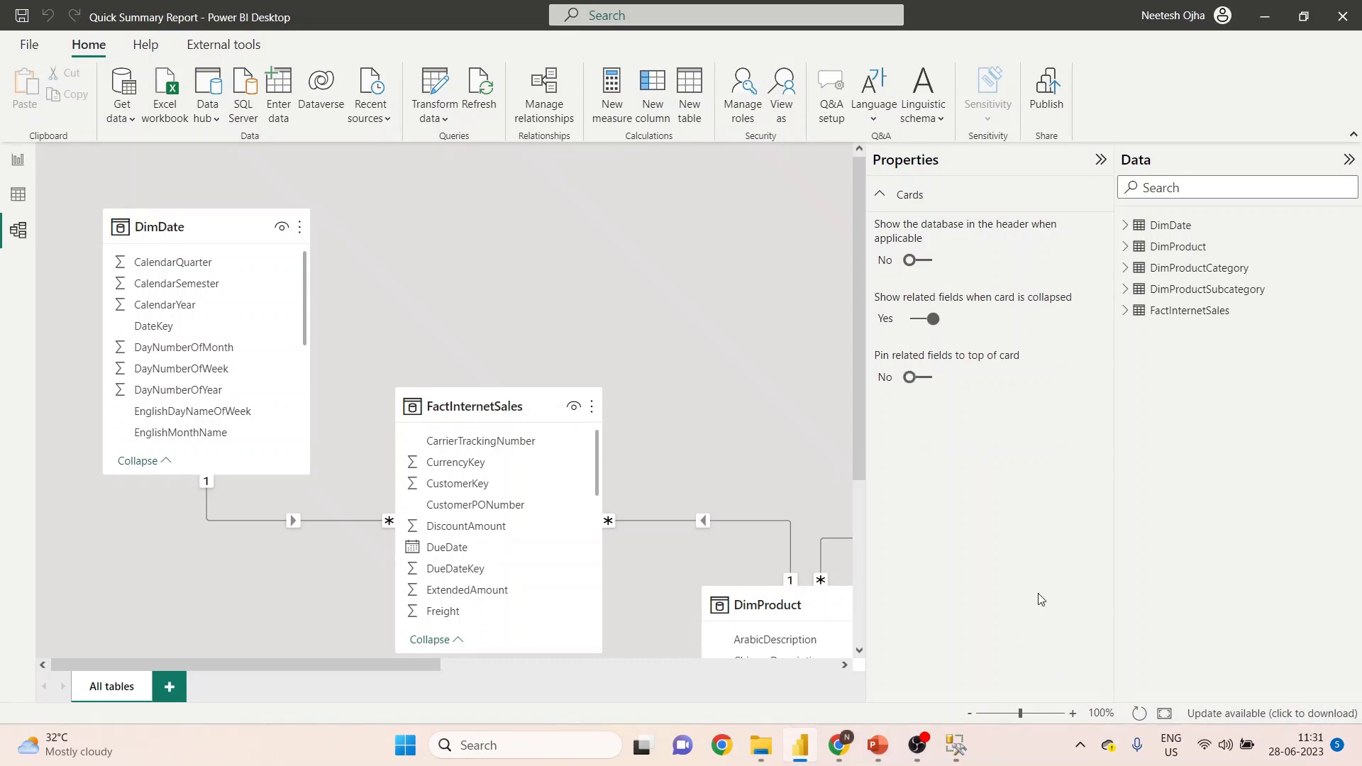
pyautogui.click(1164, 713)
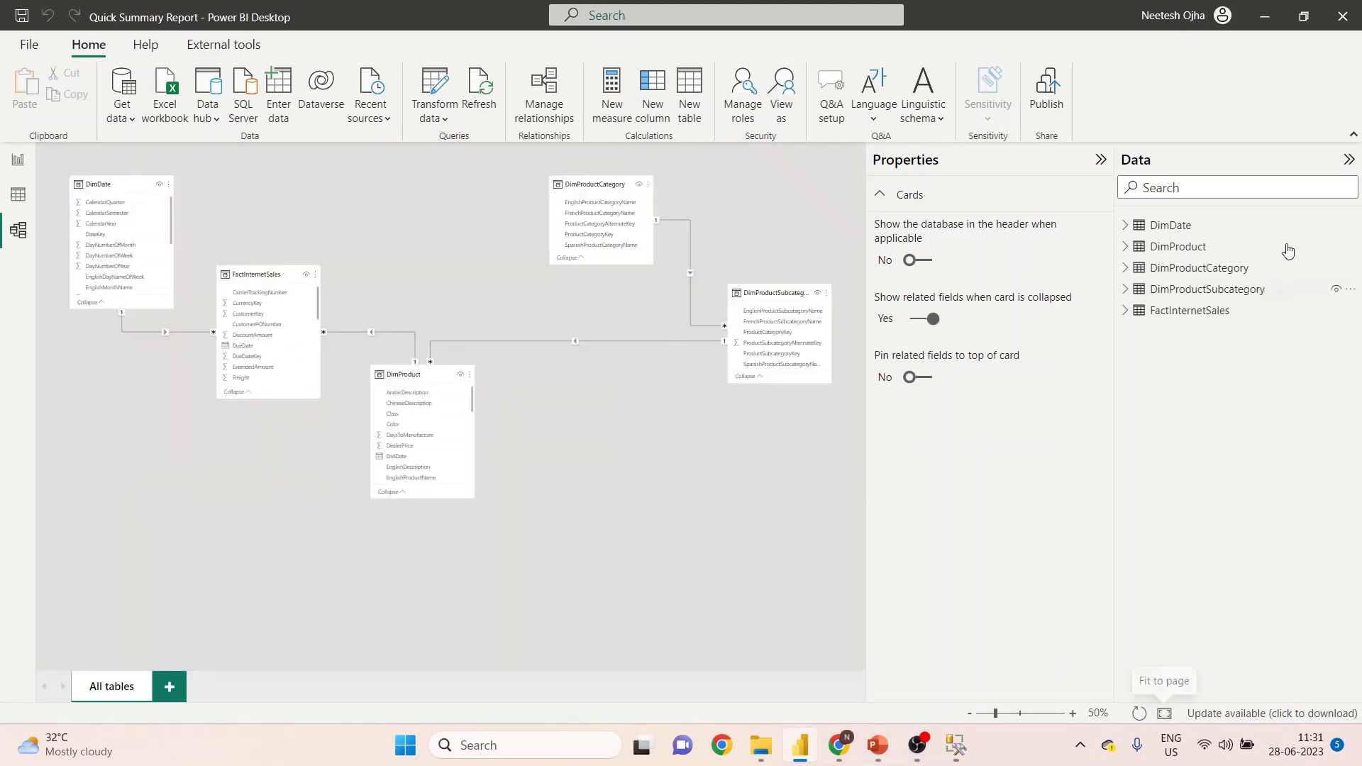
pyautogui.click(1349, 159)
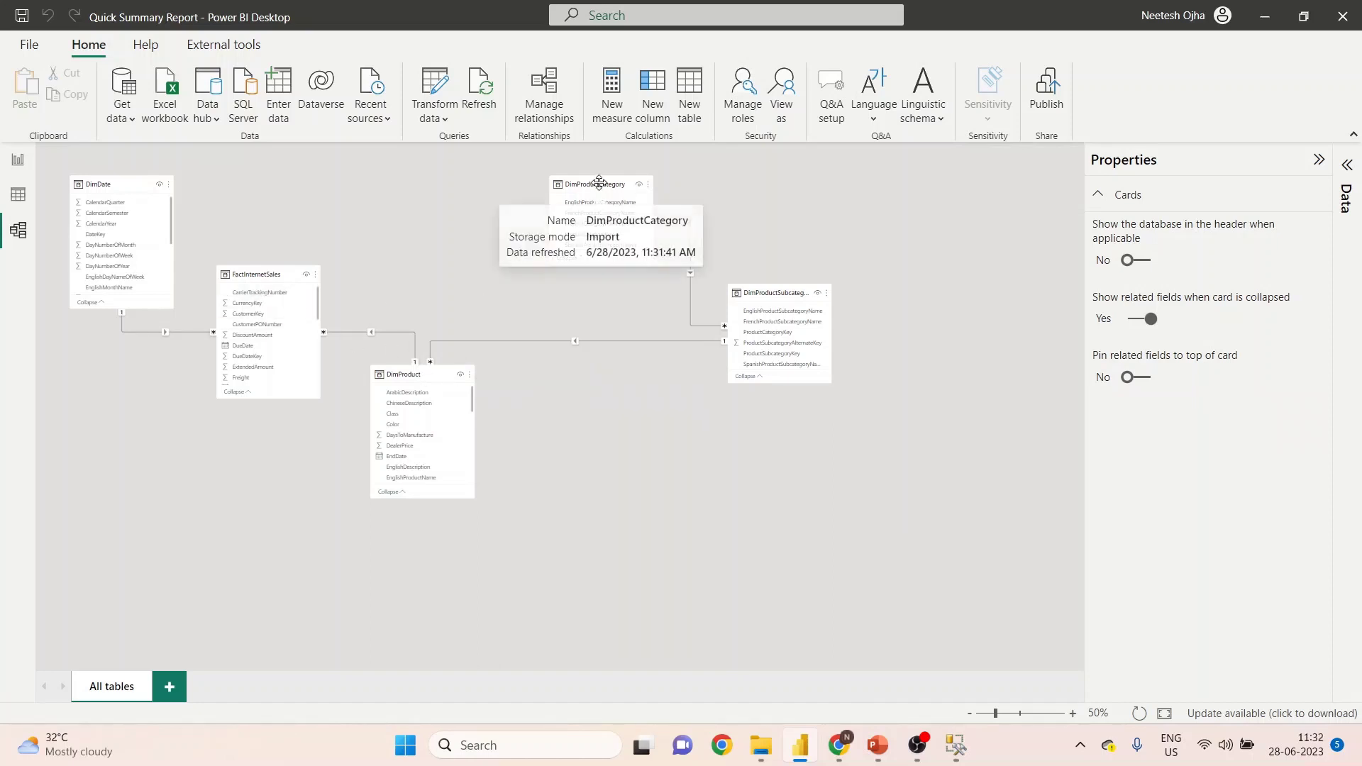
# Step: Rearrange the model diagram so the DimProductSubcategory table sits beside DimProduct and below DimProductCategory
pyautogui.moveTo(775, 286); pyautogui.dragTo(718, 458)
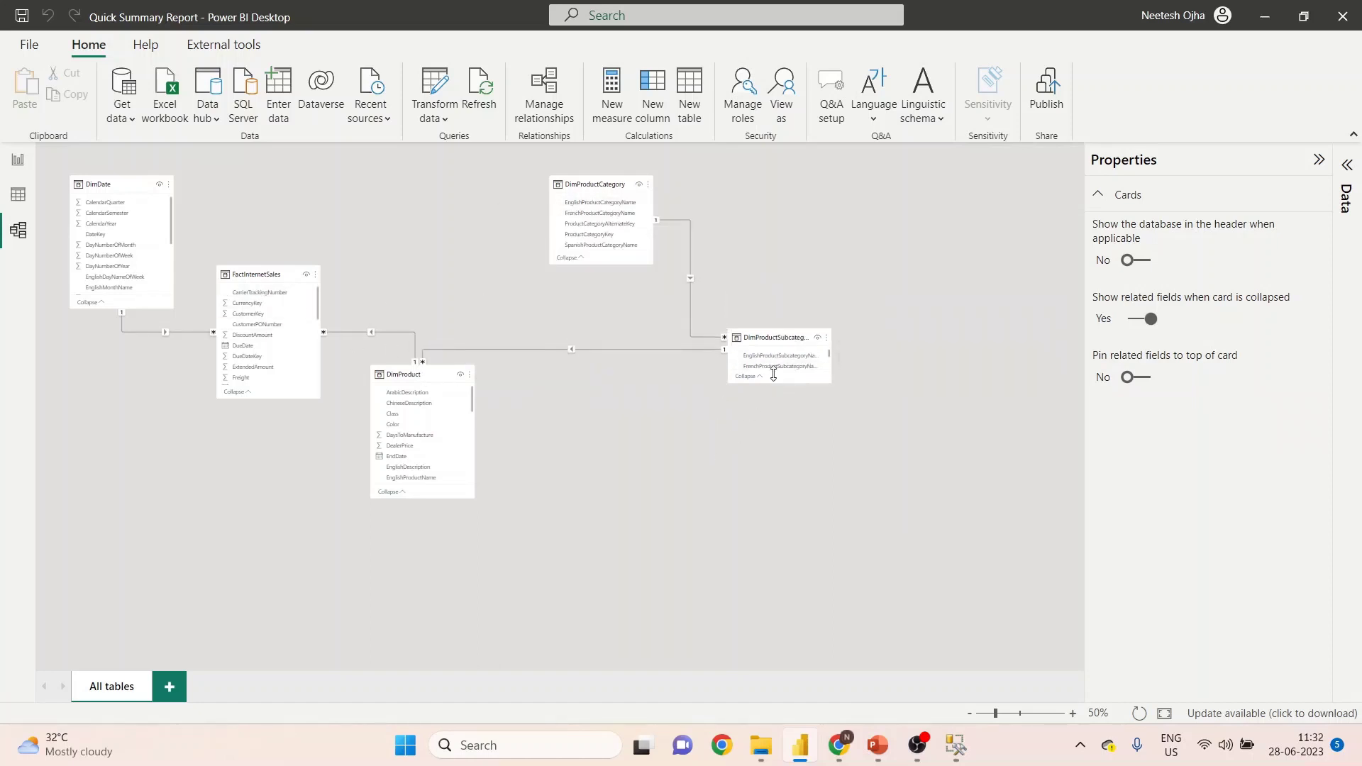
pyautogui.moveTo(761, 383); pyautogui.dragTo(768, 428)
pyautogui.click(763, 348)
pyautogui.moveTo(763, 348); pyautogui.dragTo(616, 398)
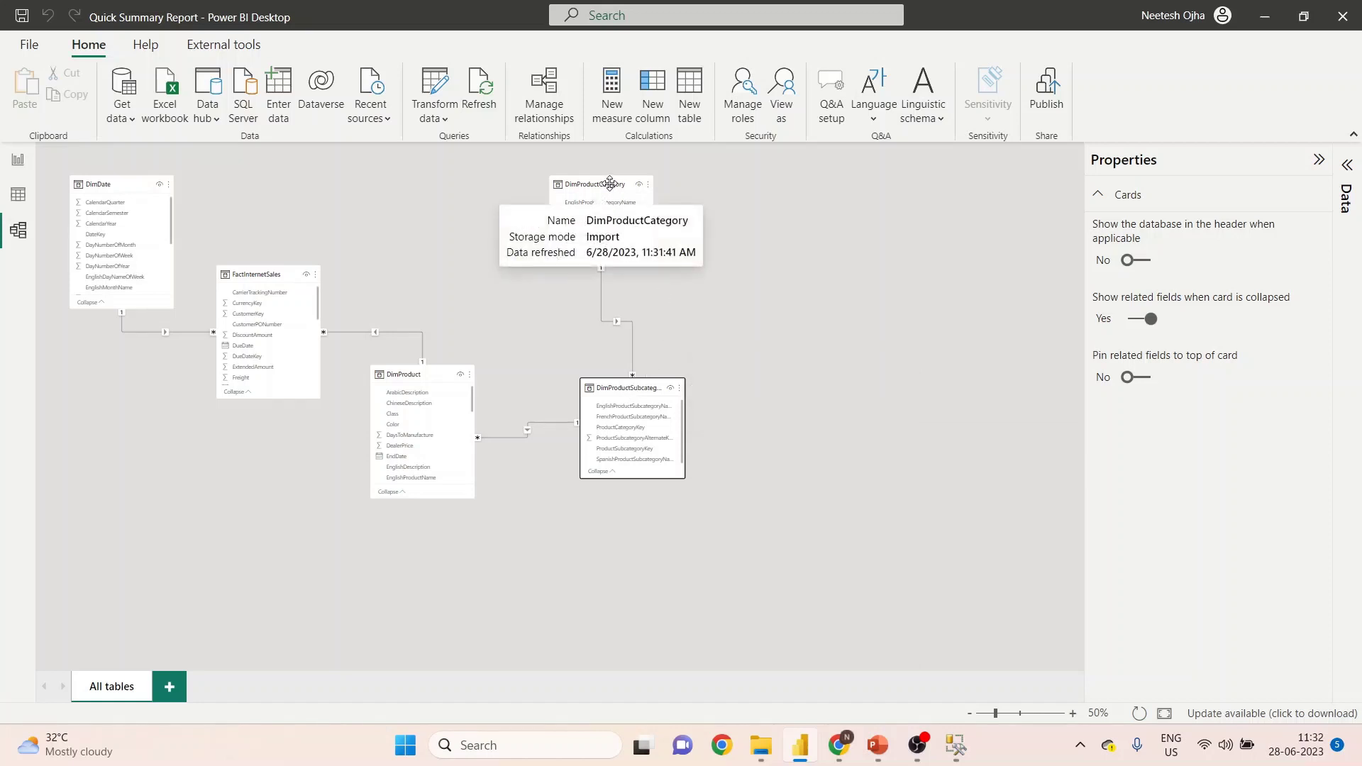
pyautogui.click(772, 354)
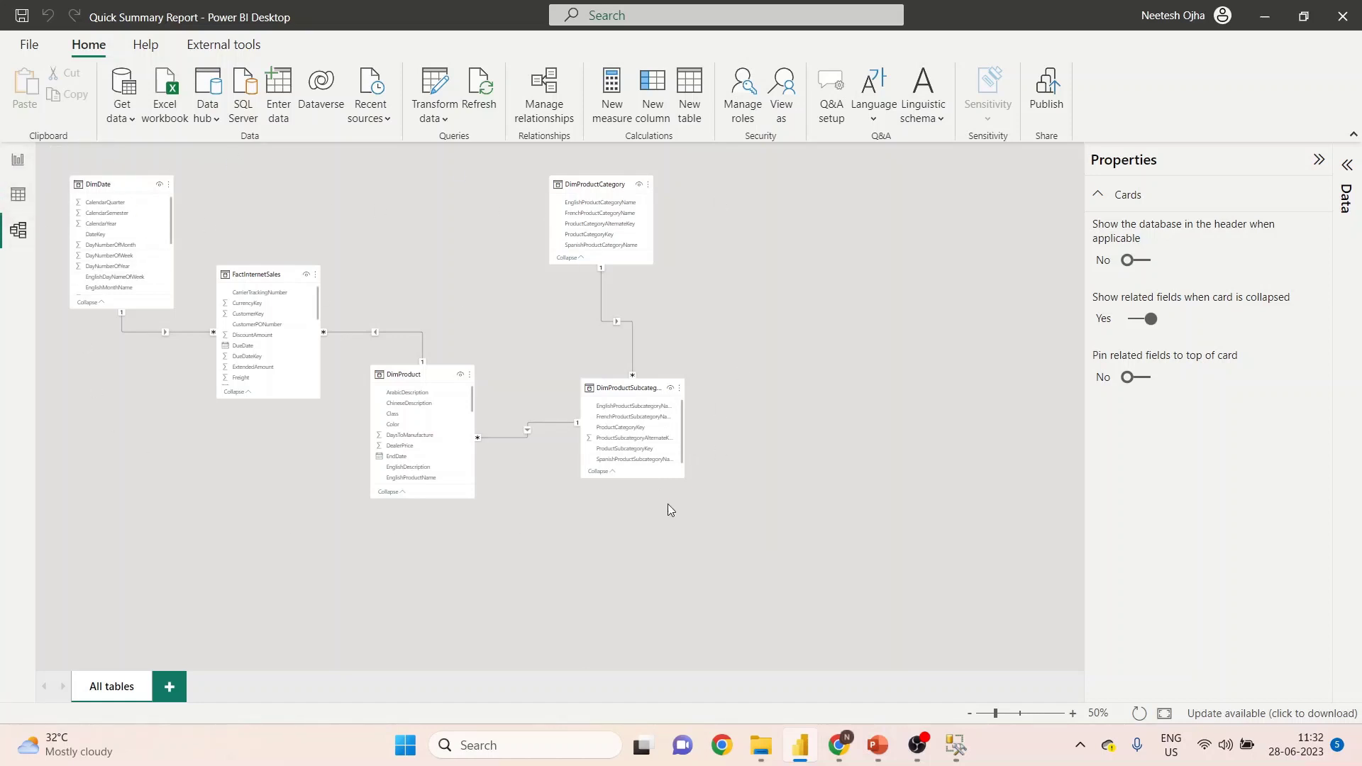
# Step: Return to the report page and narrow the TotalSales by Year, Quarter, Month and Day chart to about half the page width
pyautogui.click(18, 160)
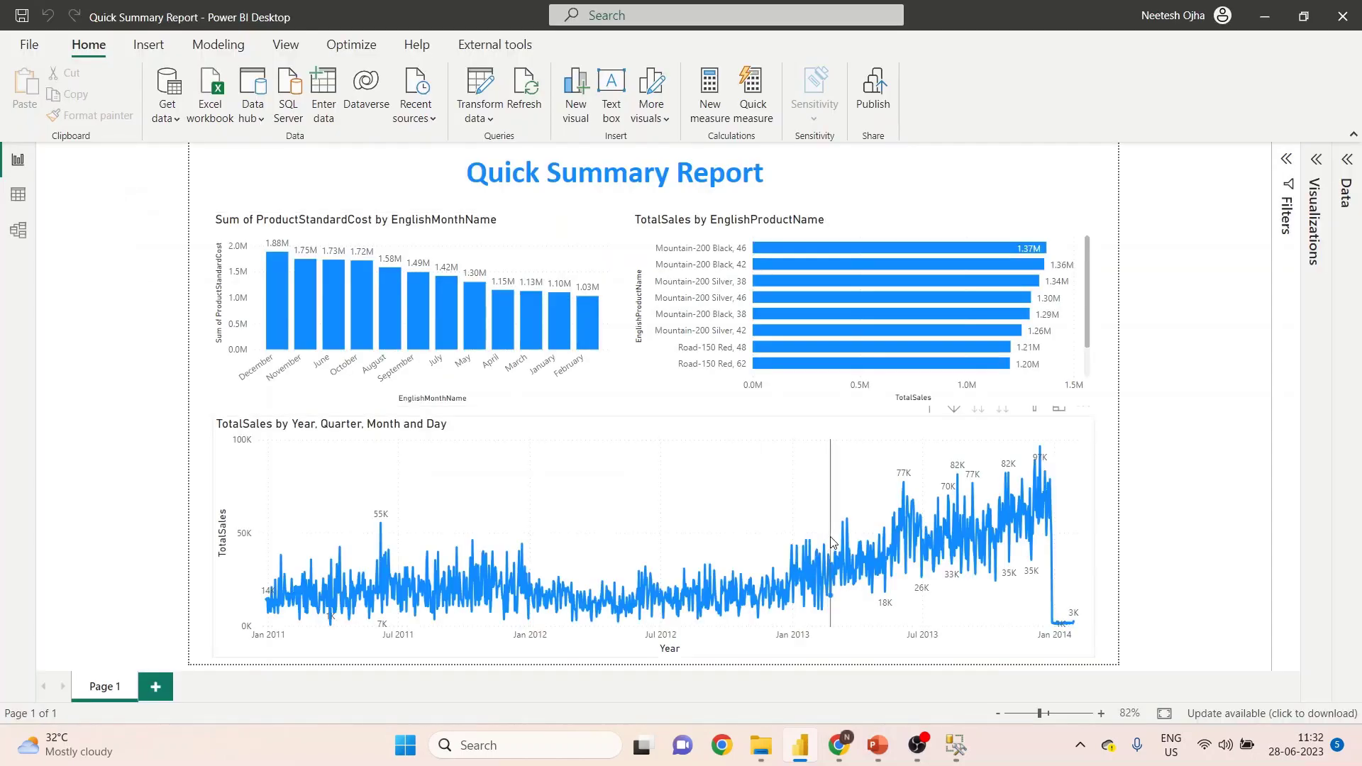
pyautogui.click(686, 431)
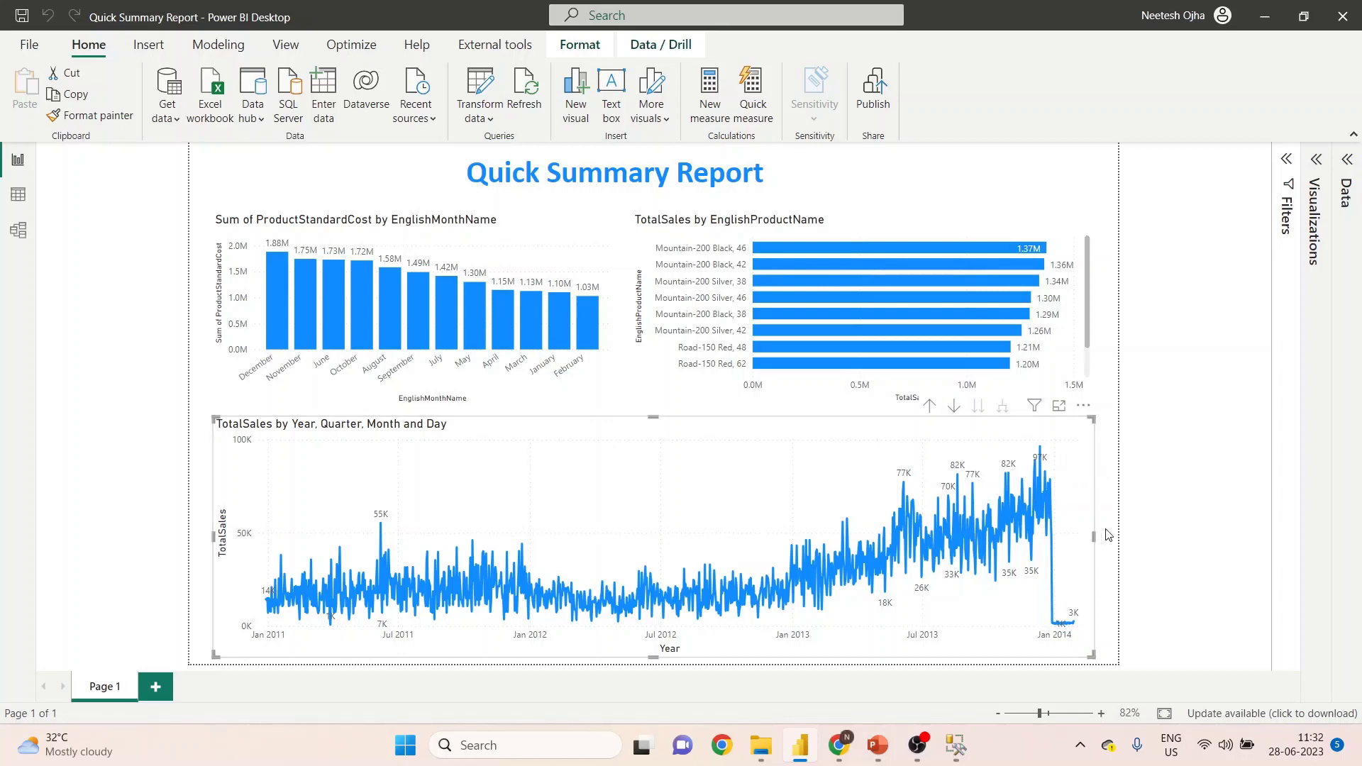
pyautogui.moveTo(1092, 537); pyautogui.dragTo(650, 518)
pyautogui.click(750, 506)
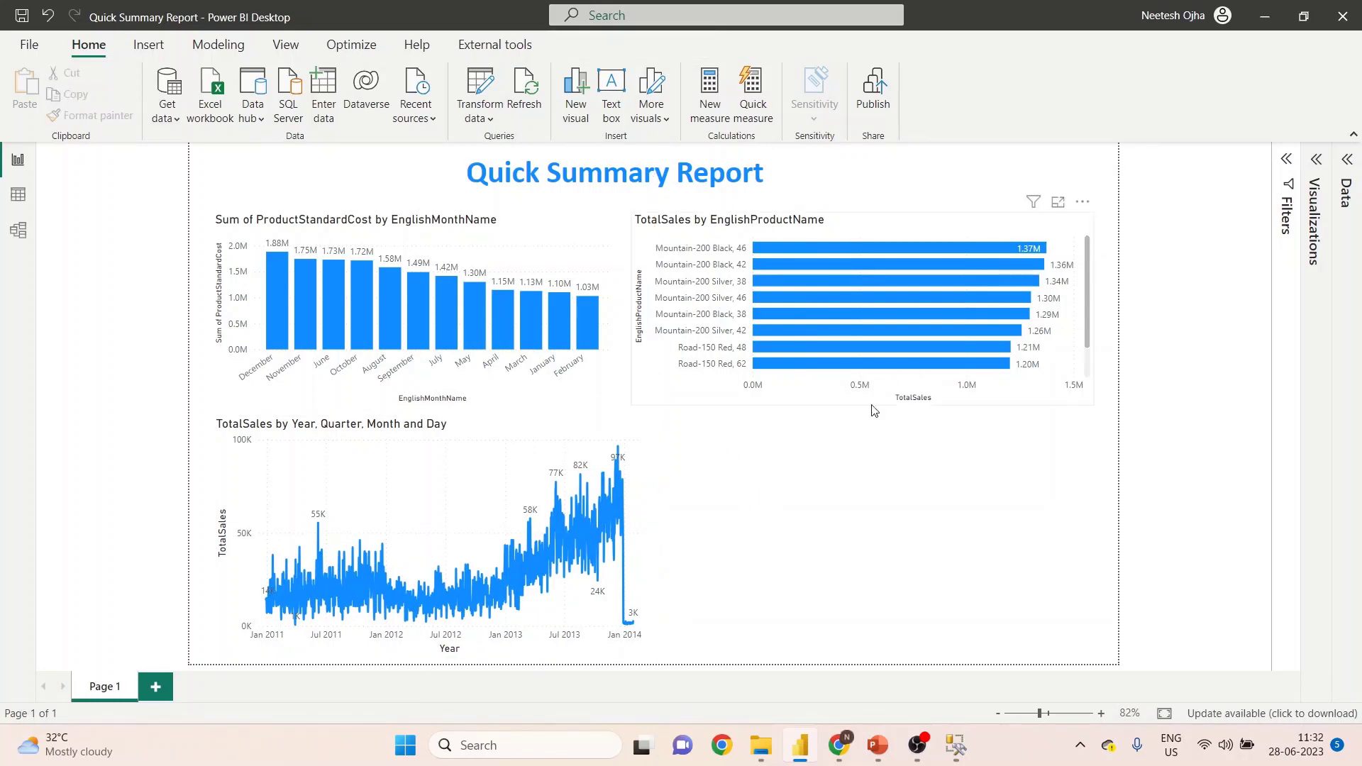
# Step: Insert a matrix visual in the empty area beside the line chart with EnglishProductCategoryName from DimProductCategory as its rows
pyautogui.click(1316, 160)
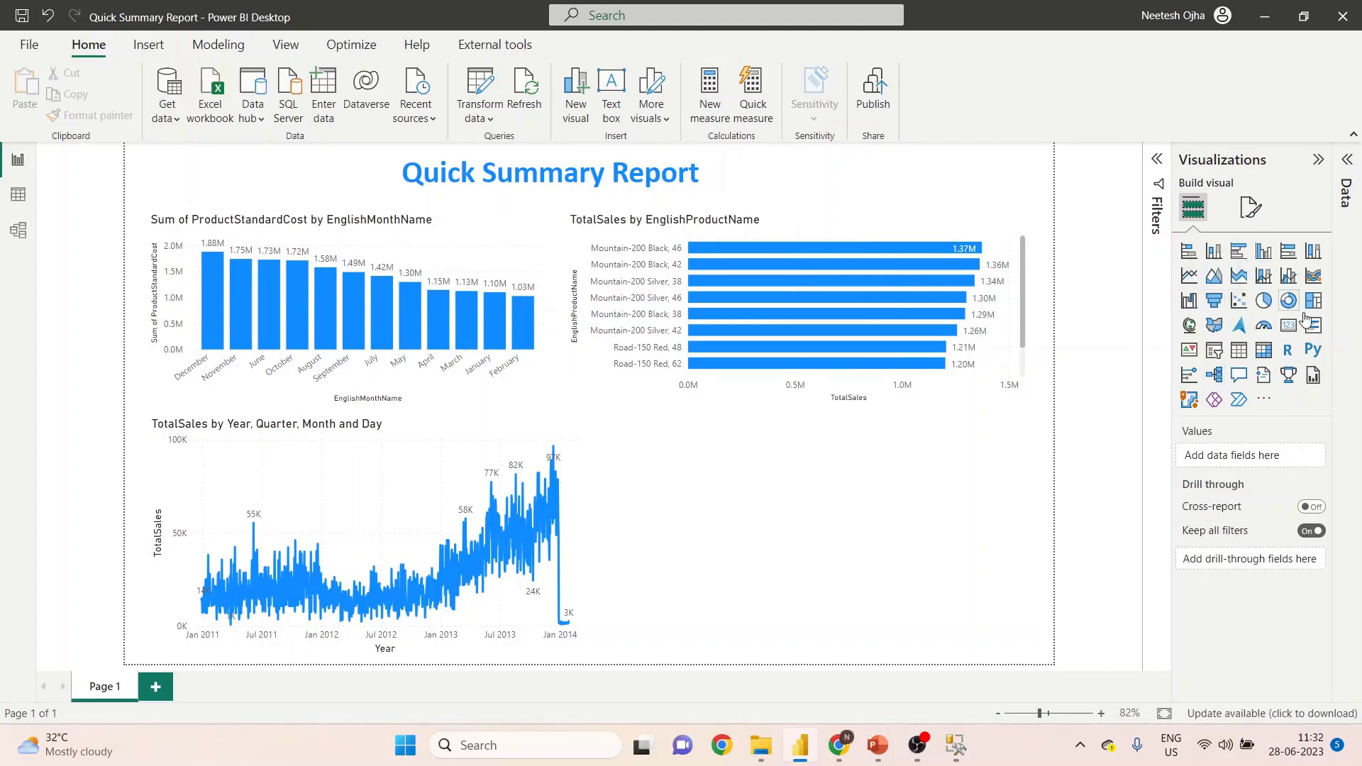
pyautogui.click(1264, 352)
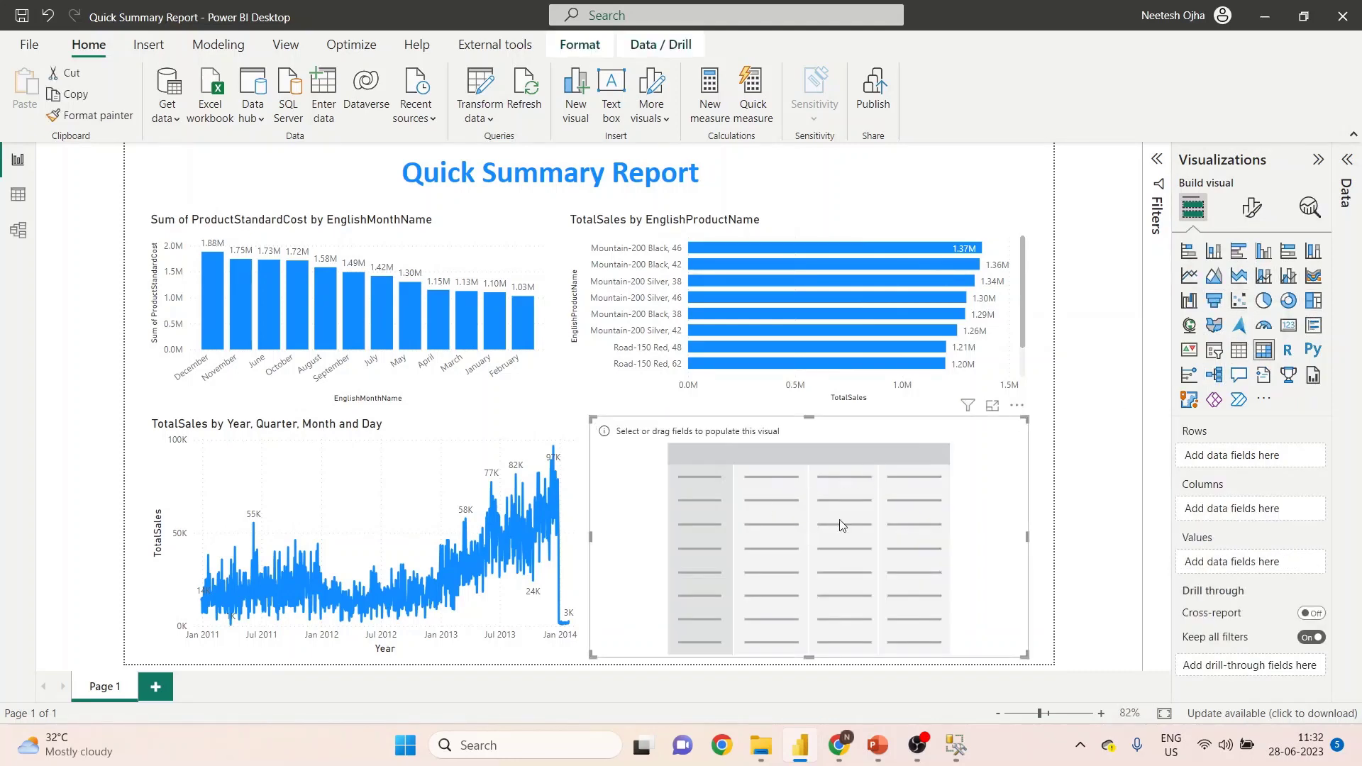
pyautogui.click(1347, 160)
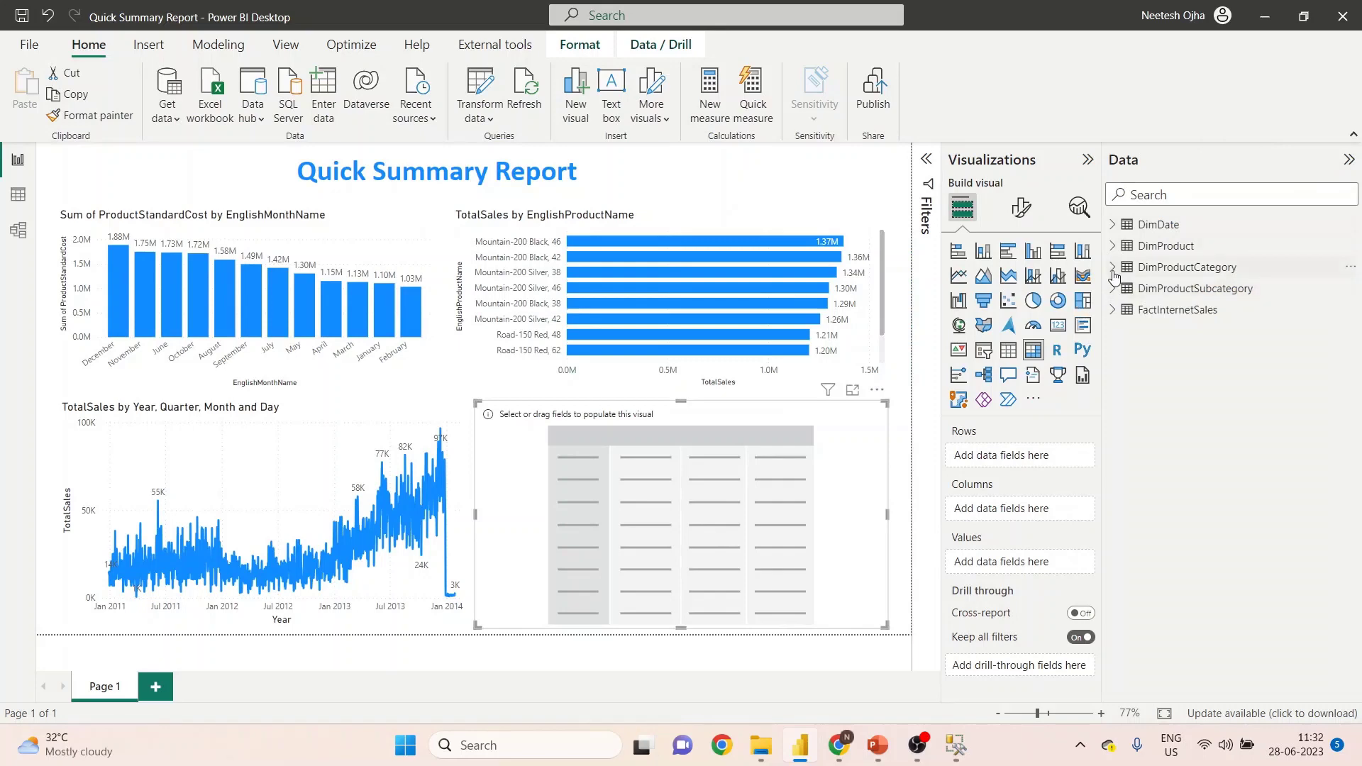
pyautogui.click(1112, 269)
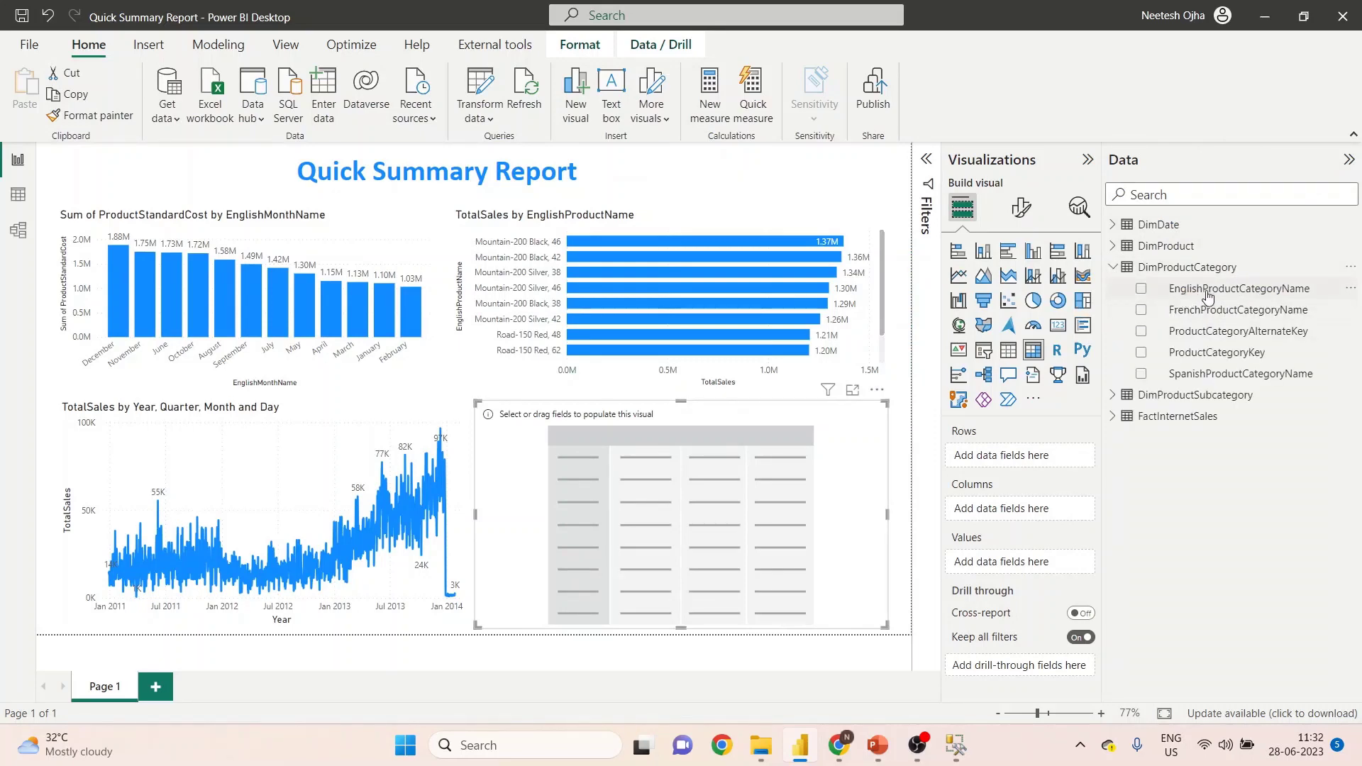
pyautogui.click(1141, 288)
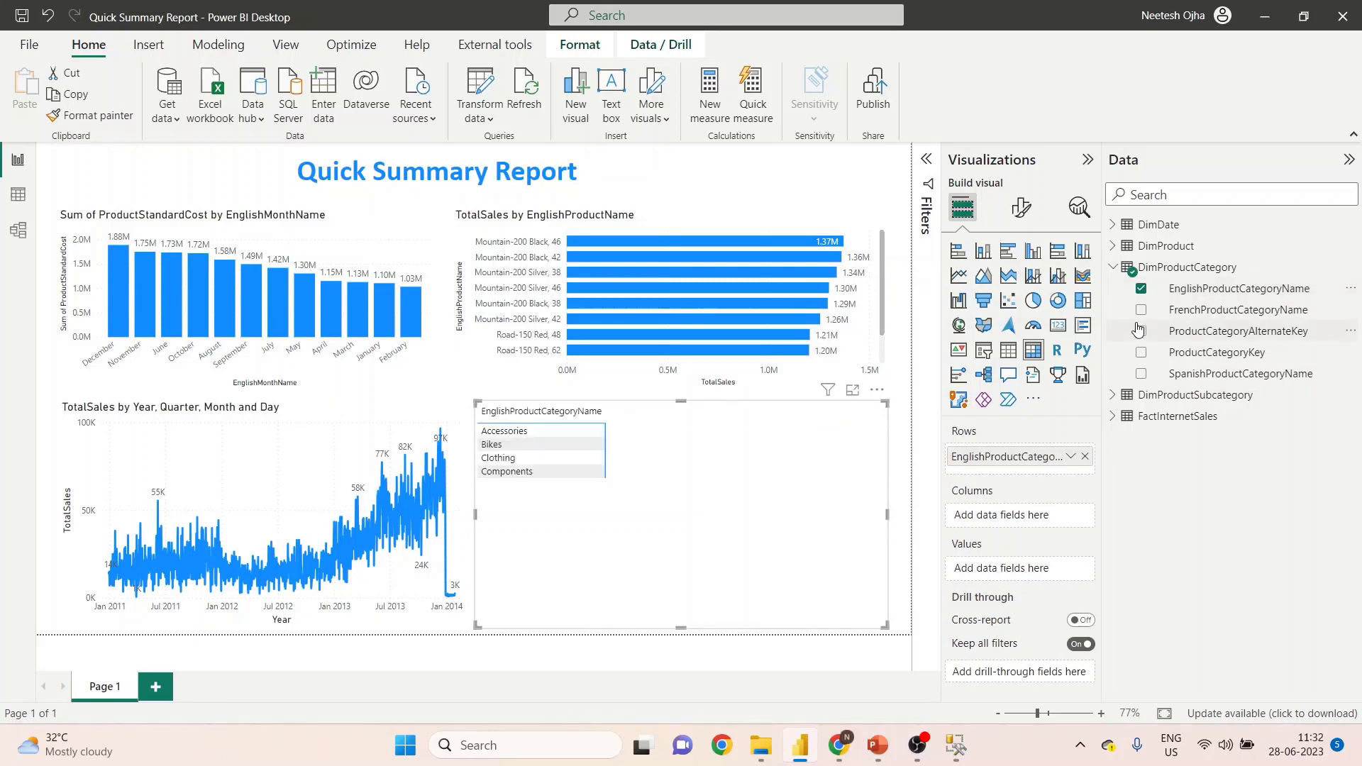
# Step: Add EnglishProductSubcategoryName from DimProductSubcategory to the matrix as its columns
pyautogui.click(1113, 268)
pyautogui.click(1113, 289)
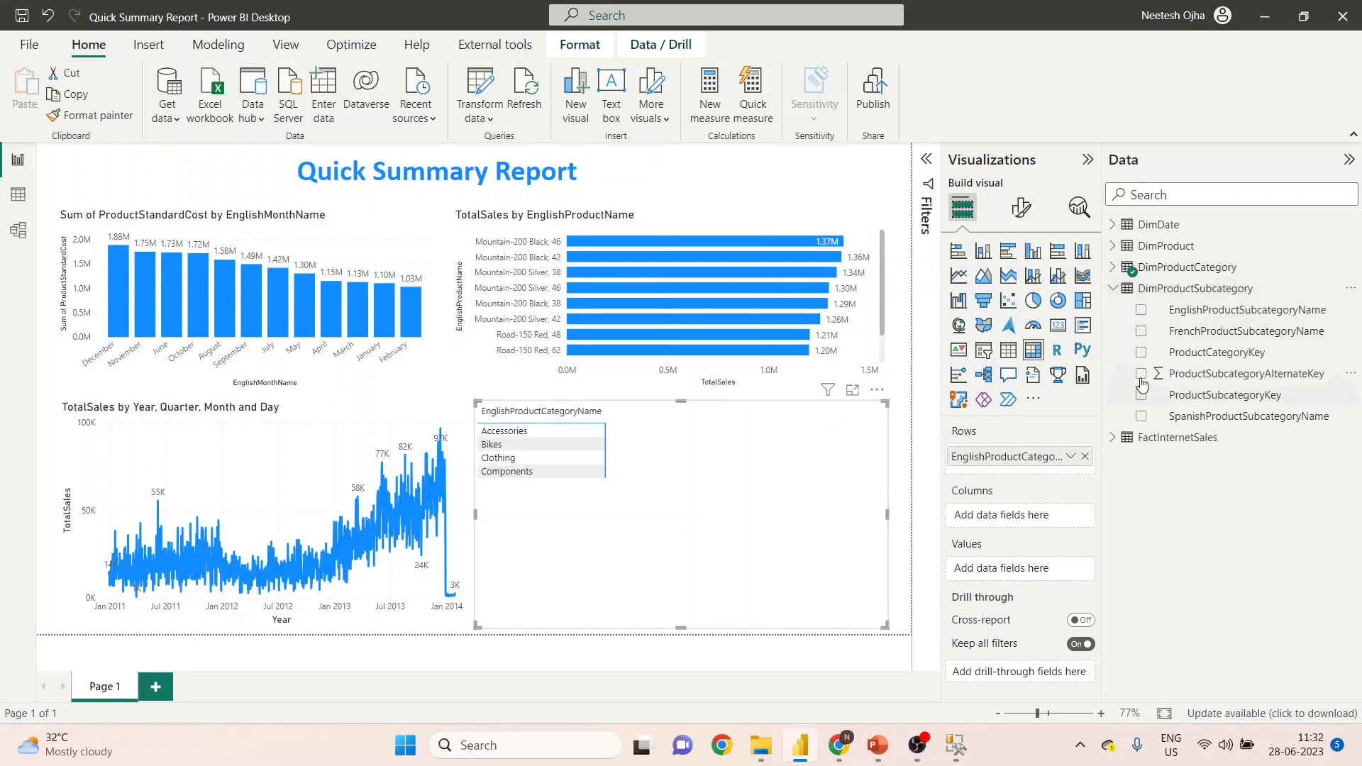
pyautogui.click(1140, 311)
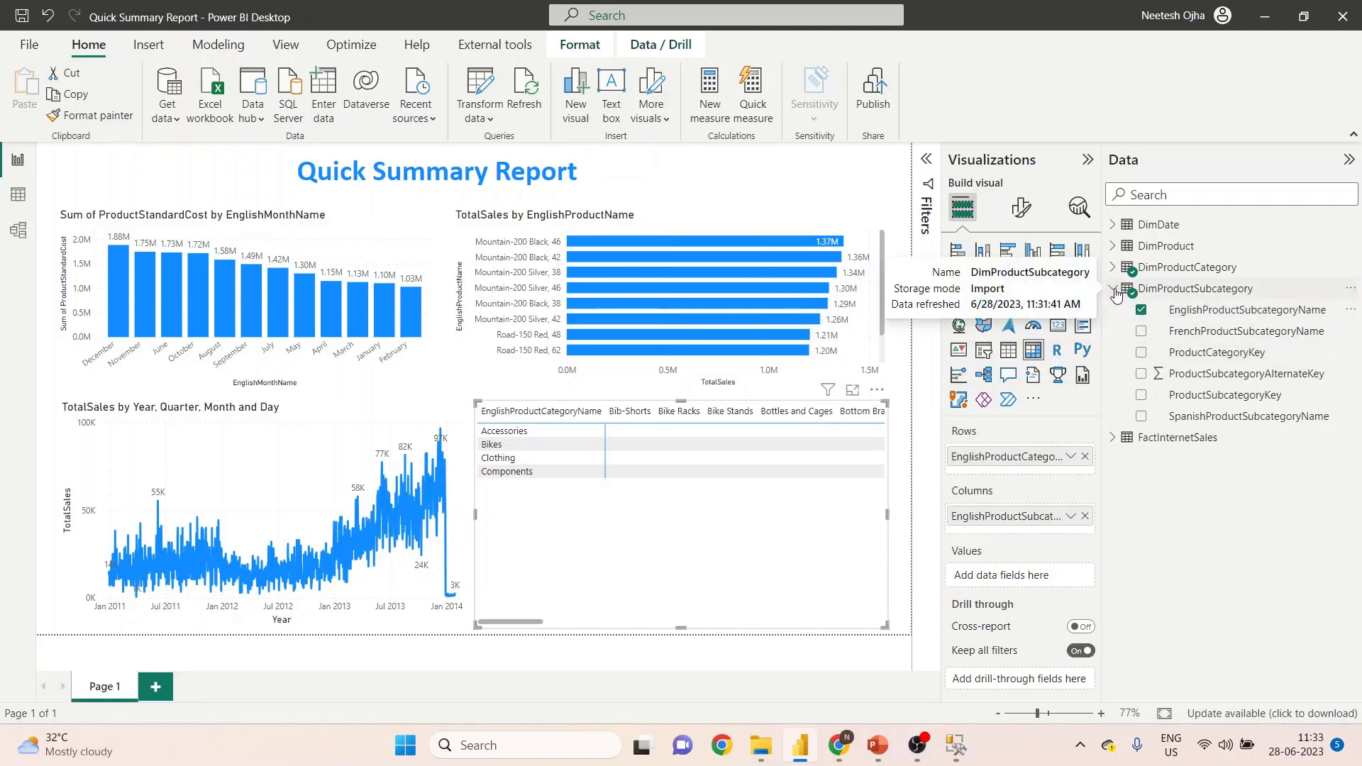
# Step: Add ProductKey from the FactInternetSales table to the matrix as a count in its values
pyautogui.click(1114, 290)
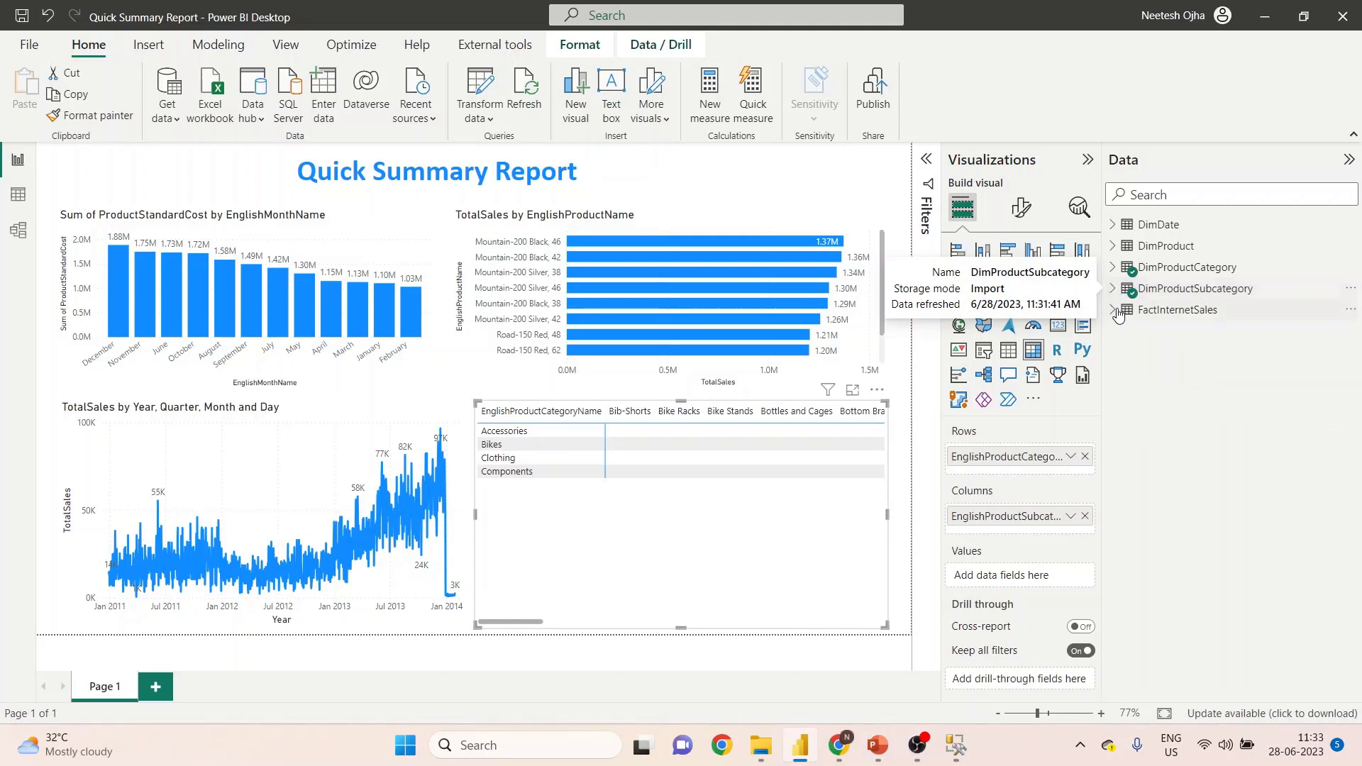
pyautogui.click(1114, 310)
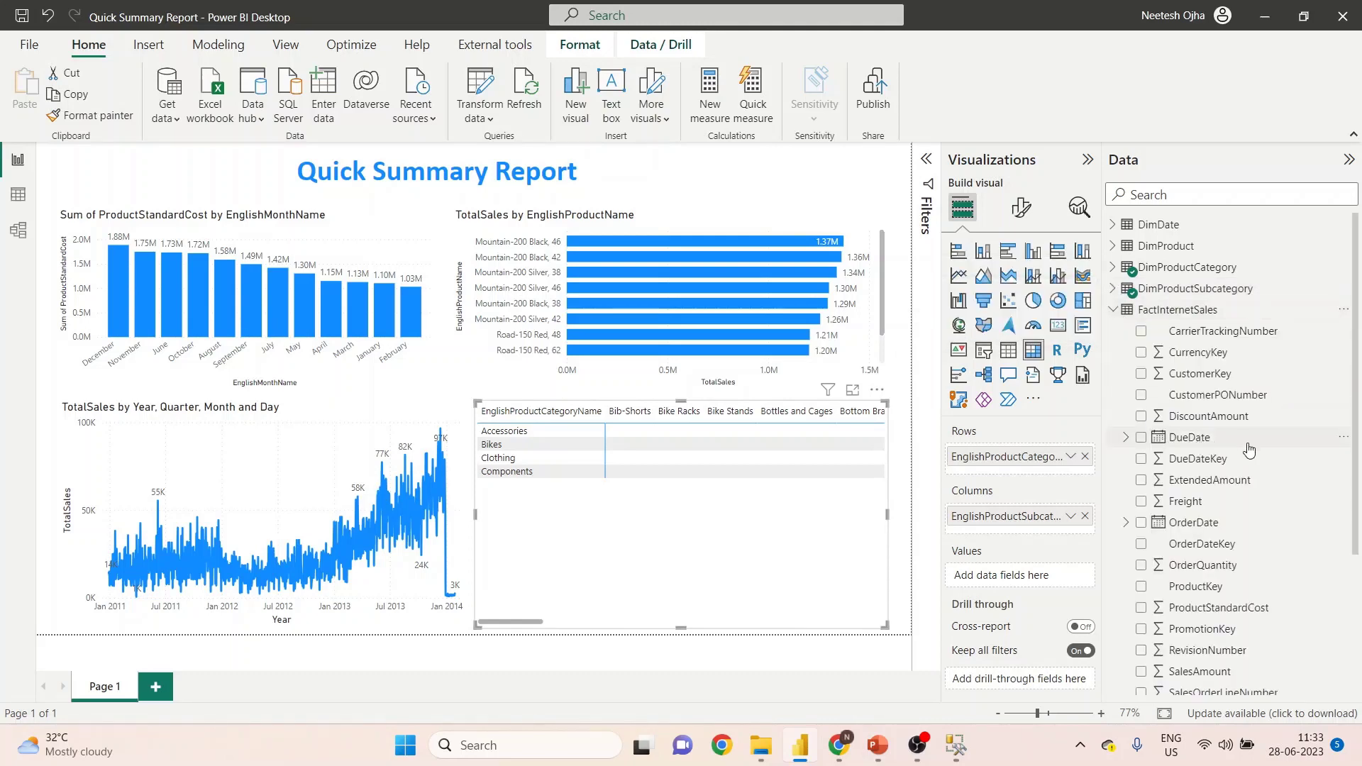
pyautogui.scroll(-1, 1211, 355)
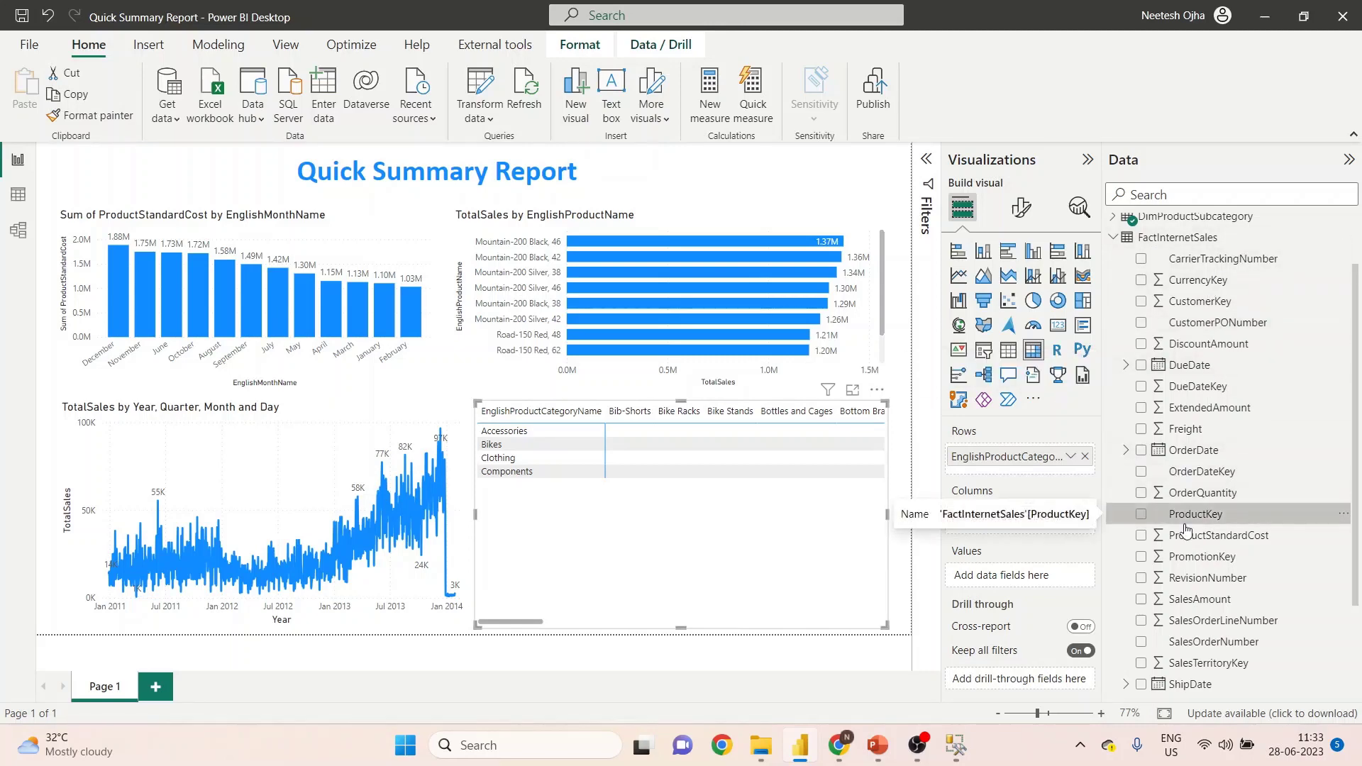
pyautogui.click(1141, 515)
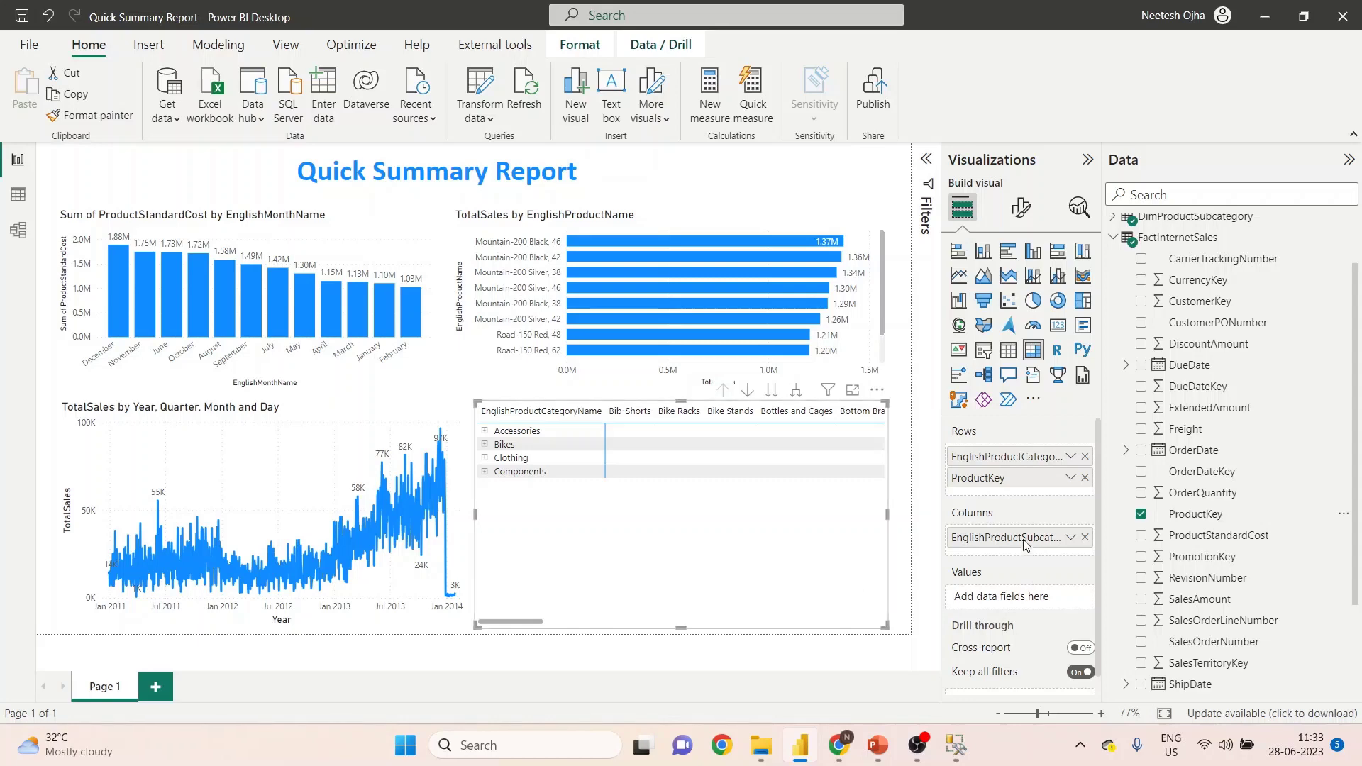
pyautogui.moveTo(1011, 479); pyautogui.dragTo(1015, 597)
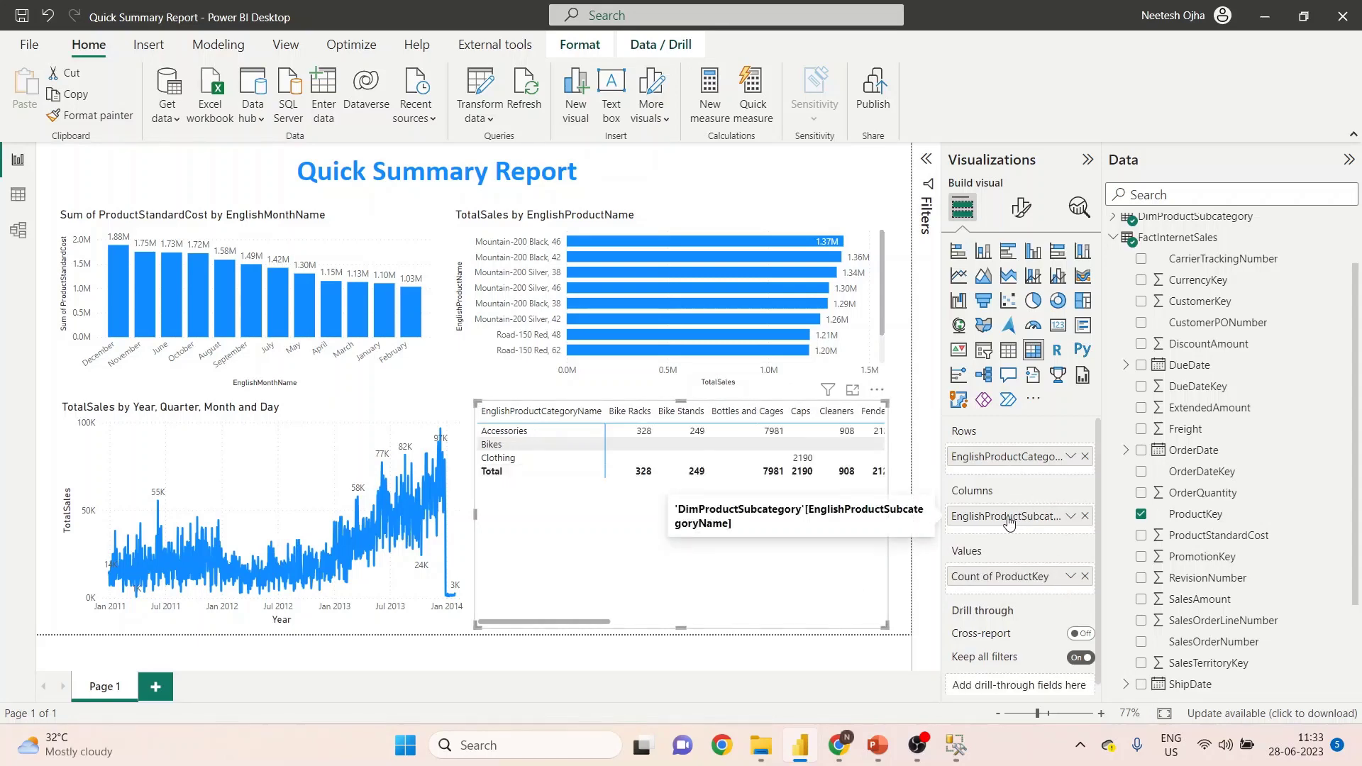
# Step: Move EnglishProductSubcategoryName from the matrix columns to its rows below the category name, and expand all rows down one level
pyautogui.moveTo(1009, 521); pyautogui.dragTo(1007, 475)
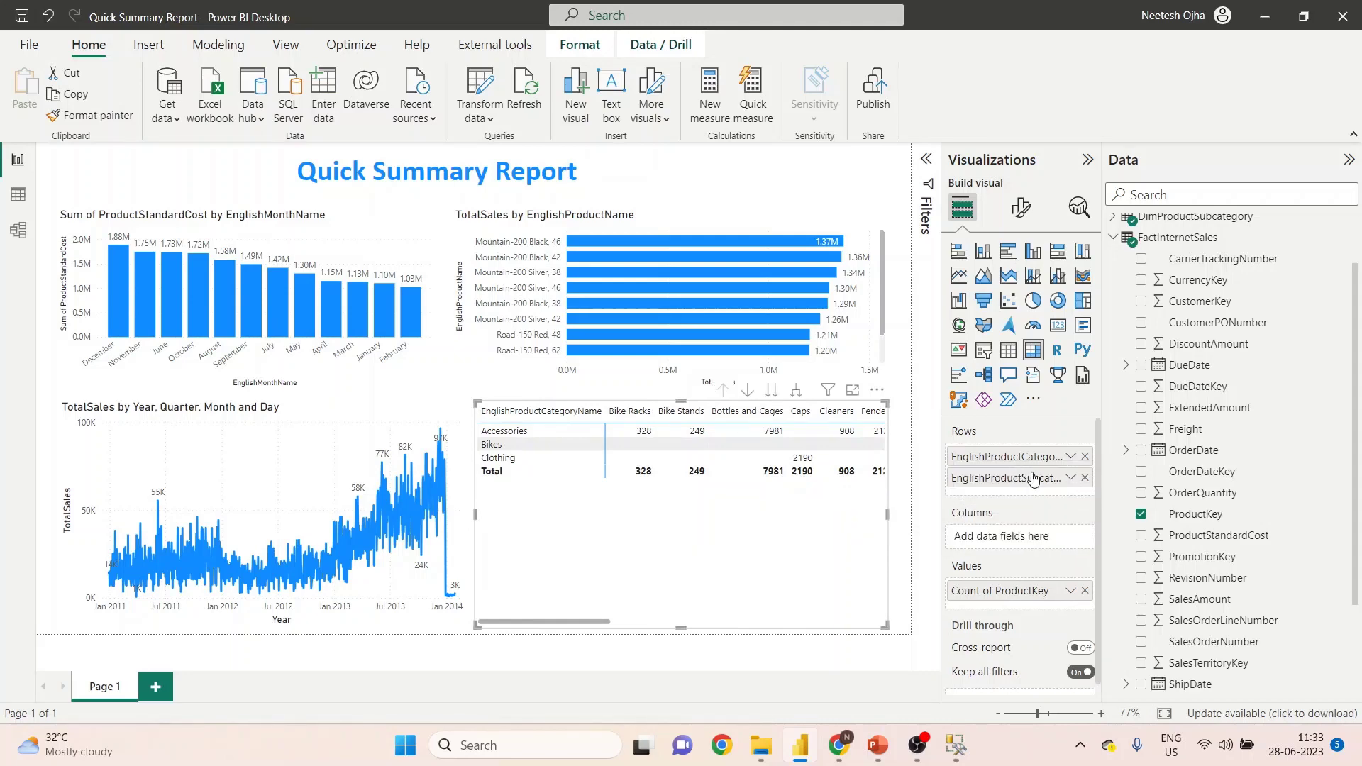
pyautogui.click(1348, 159)
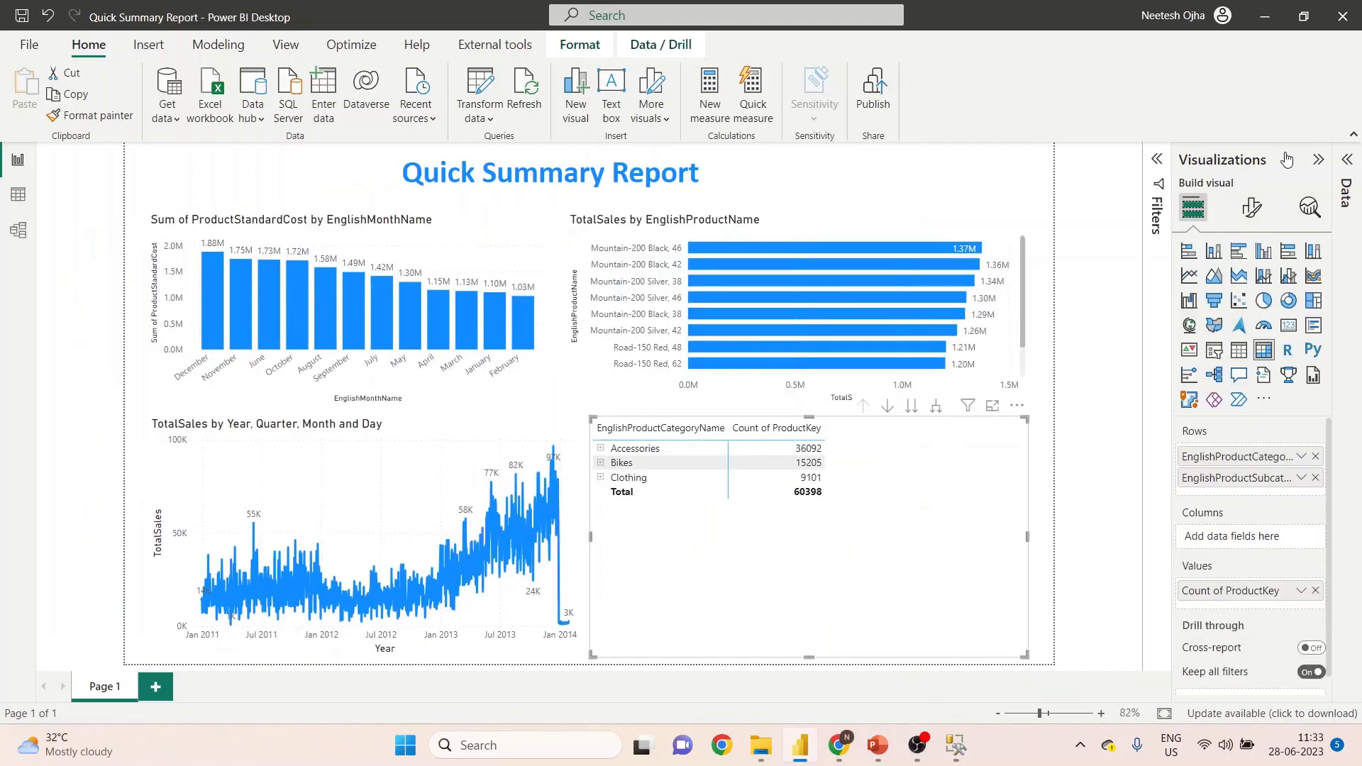
pyautogui.click(1312, 161)
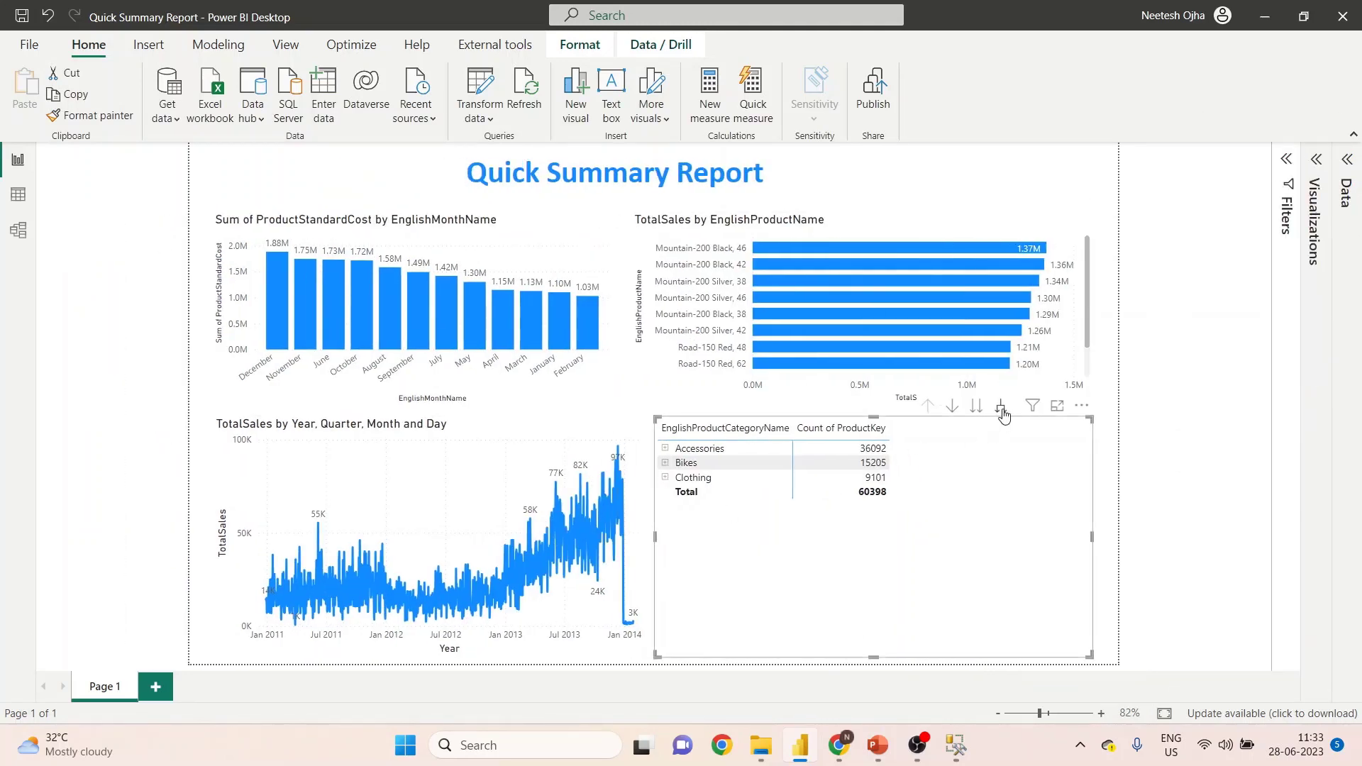
pyautogui.click(1002, 406)
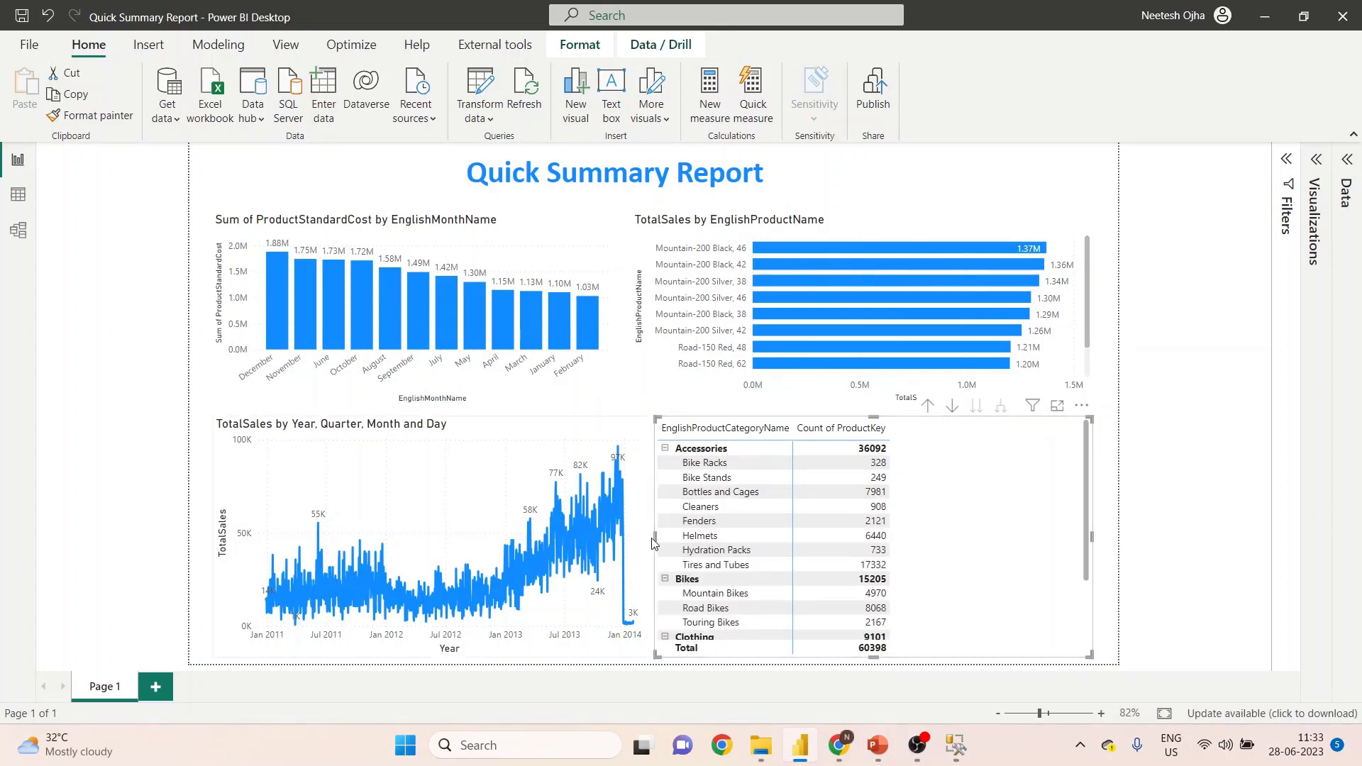
# Step: Narrow the matrix from its left edge and rename its Count of ProductKey value as Total sold Product
pyautogui.moveTo(654, 537); pyautogui.dragTo(819, 529)
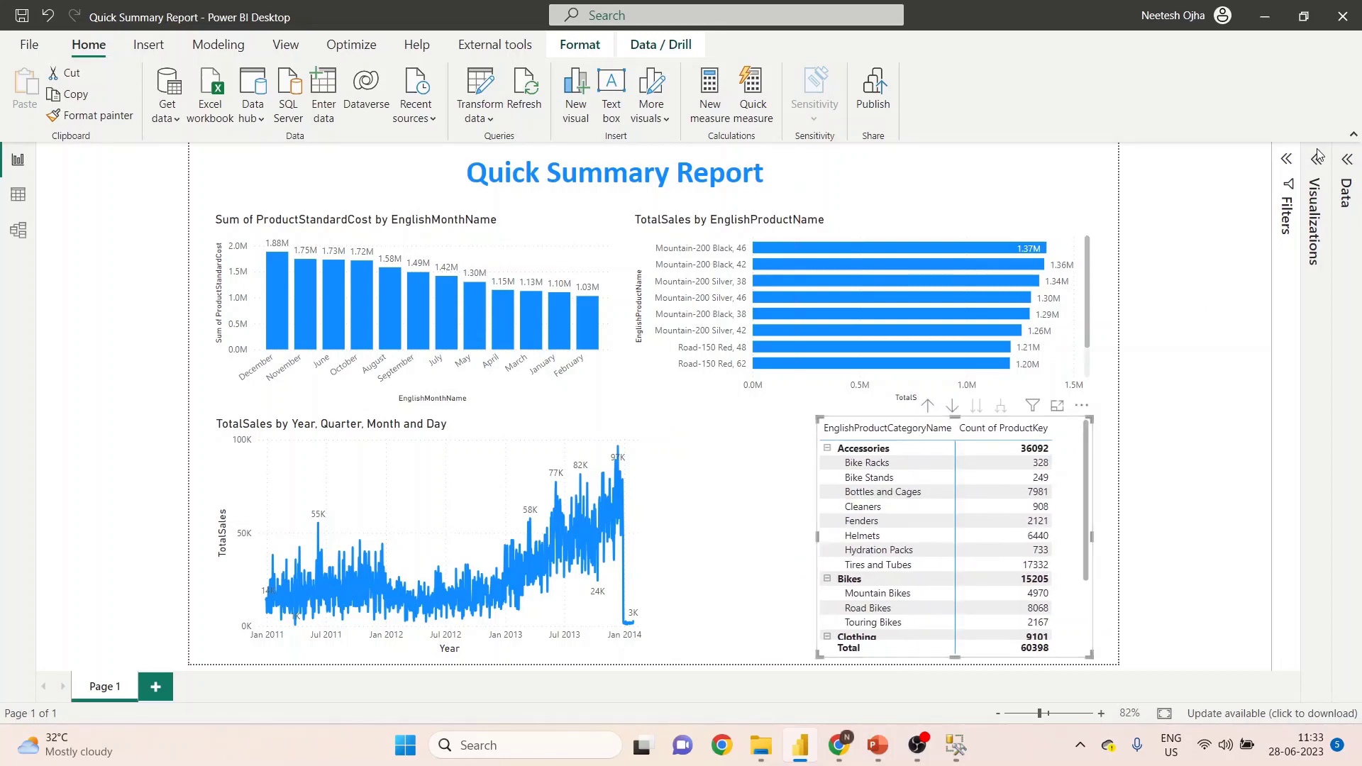
pyautogui.click(1308, 188)
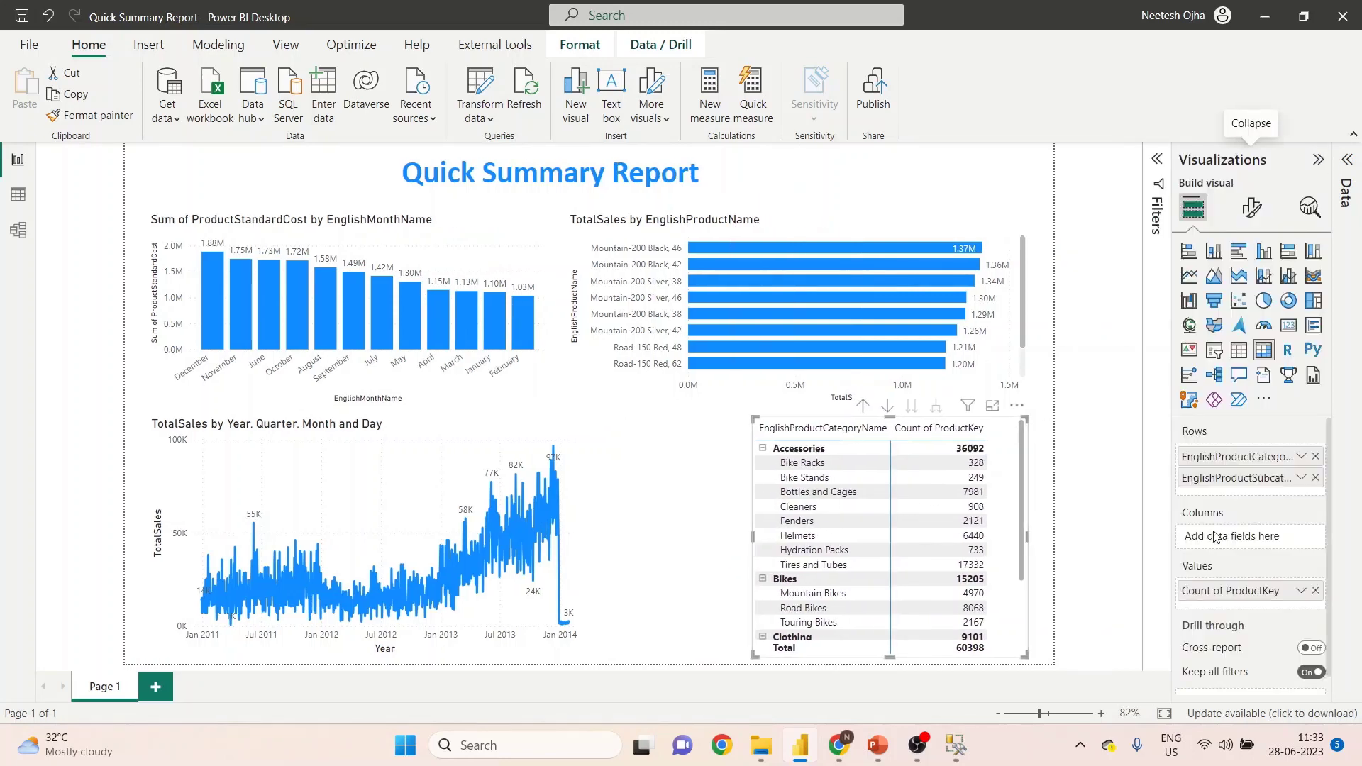
pyautogui.doubleClick(1234, 591)
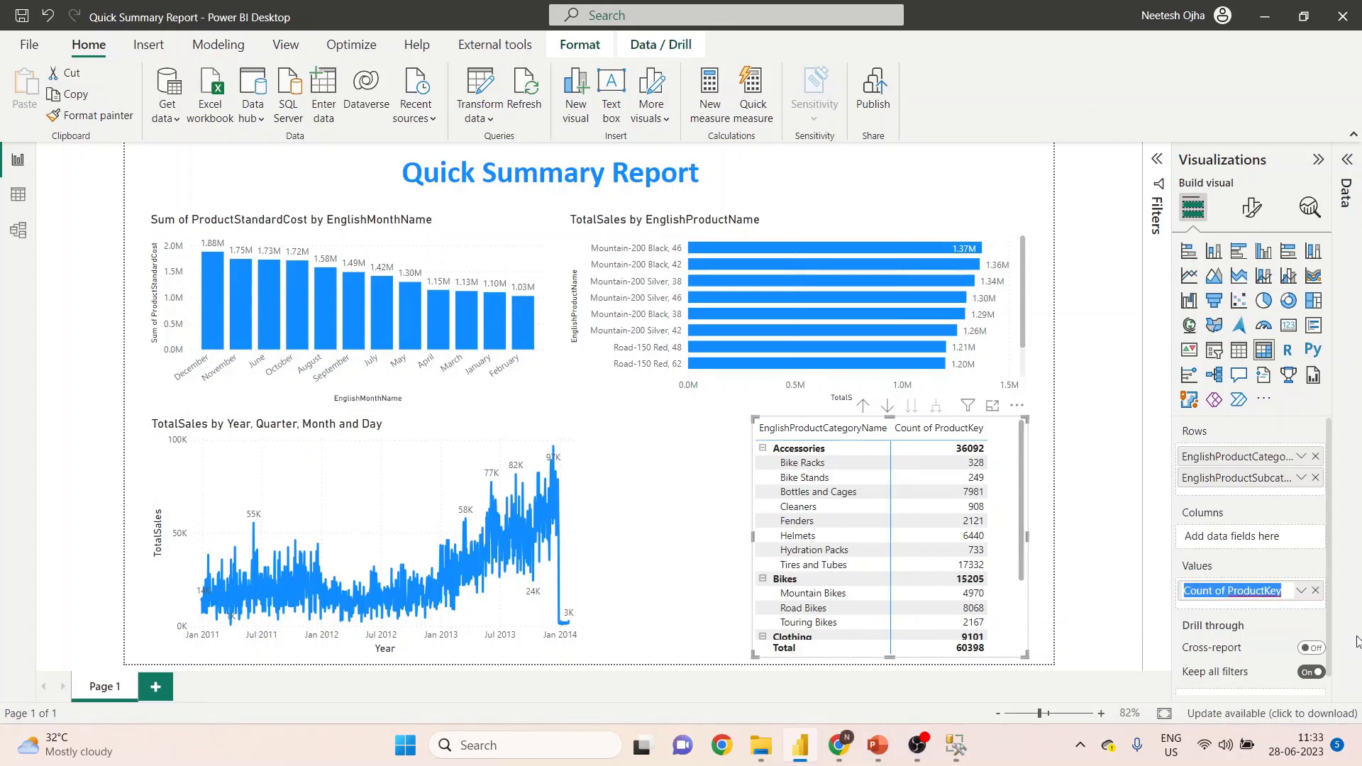
pyautogui.write('Total')
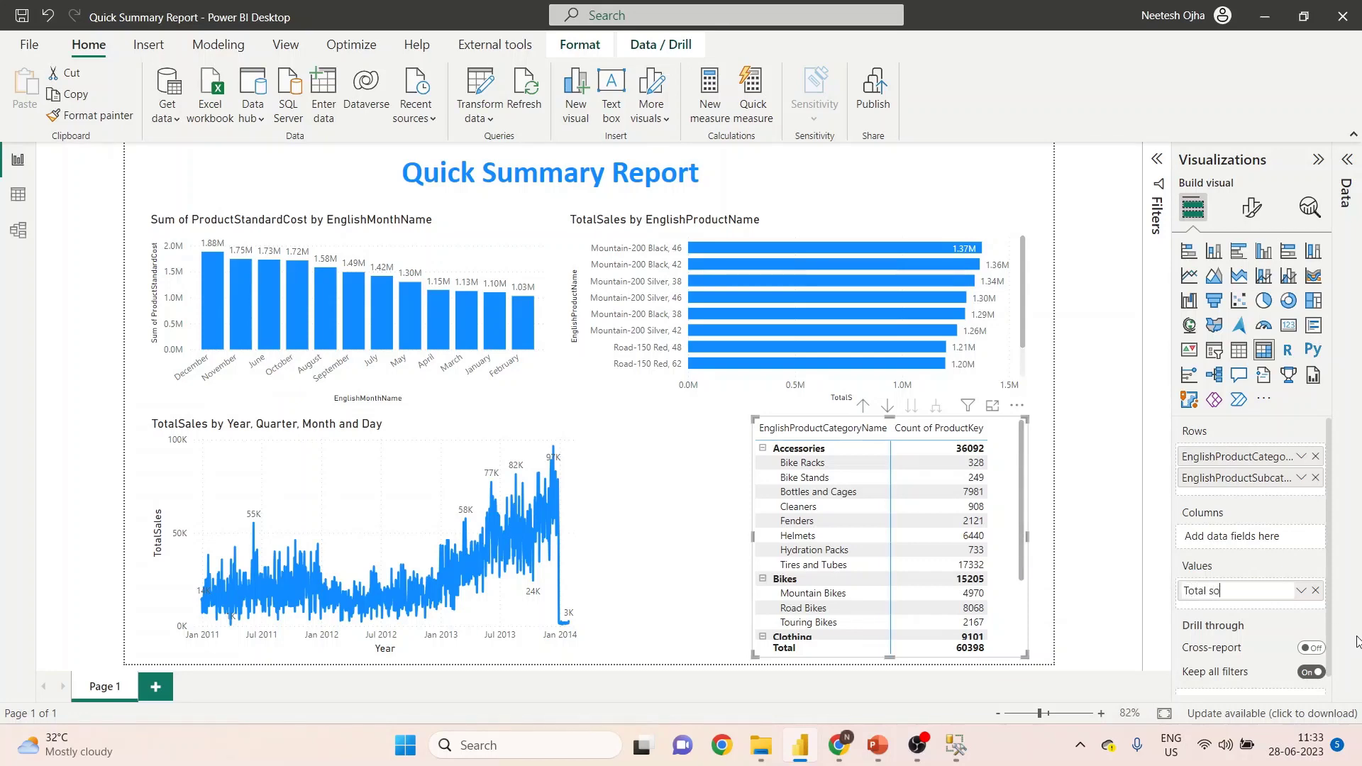
pyautogui.press('Return')
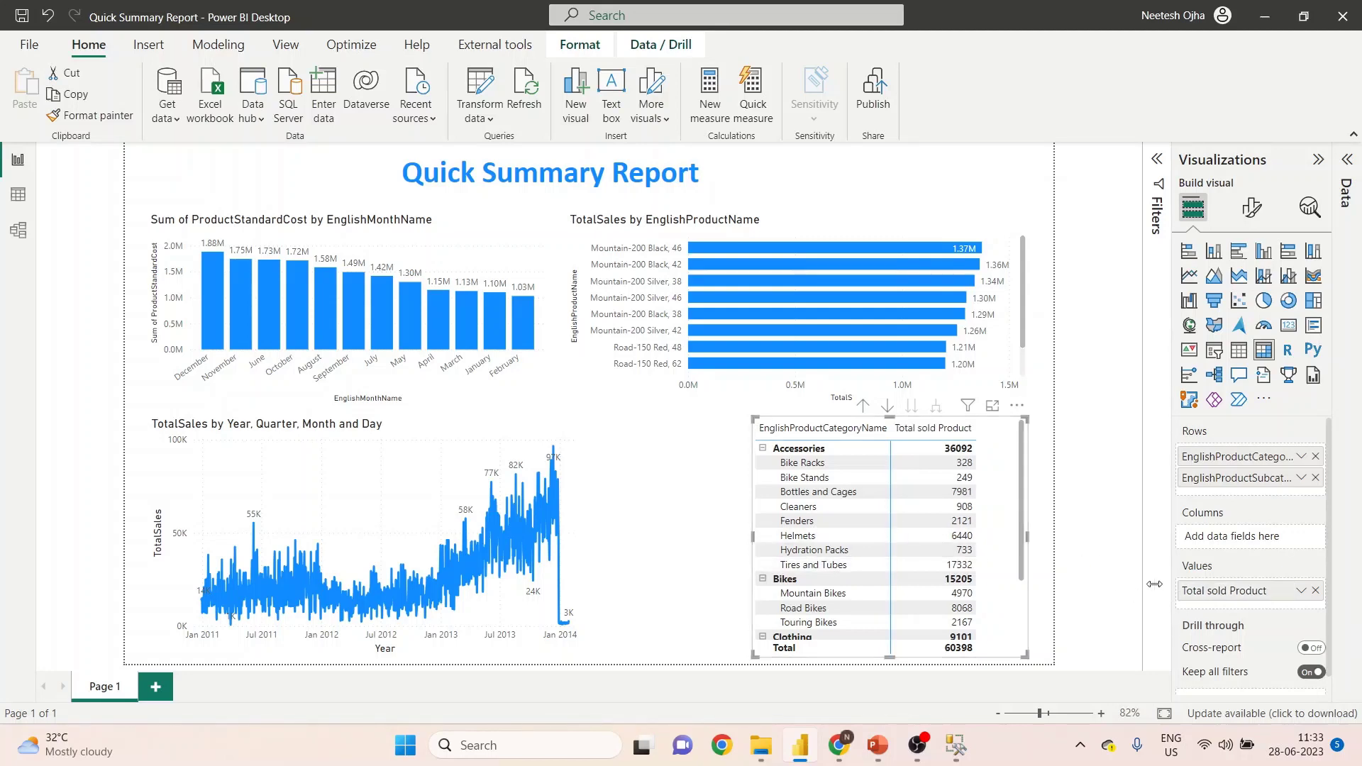
# Step: Narrow the matrix slightly more and widen the TotalSales by Year, Quarter, Month and Day chart to fill the gap beside it
pyautogui.moveTo(756, 537); pyautogui.dragTo(786, 534)
pyautogui.click(682, 520)
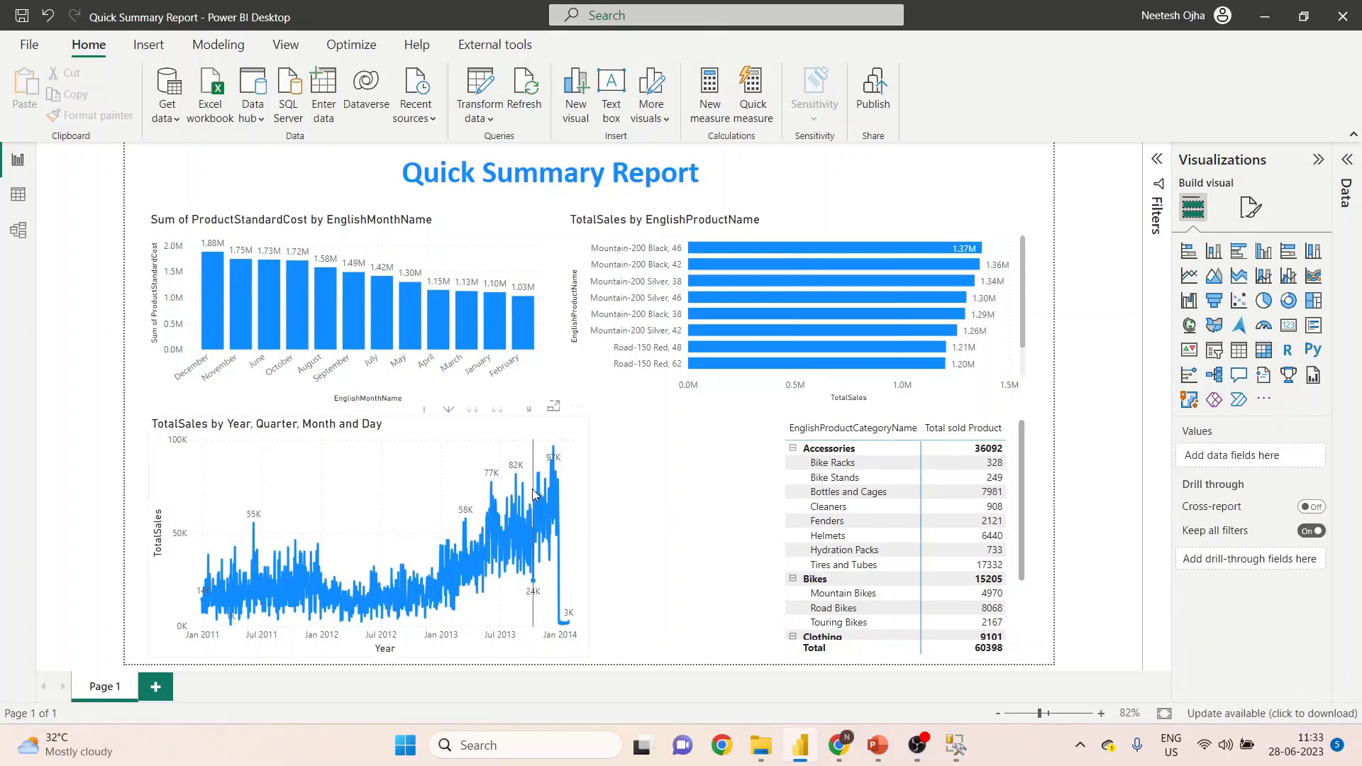
pyautogui.click(580, 512)
pyautogui.moveTo(589, 534); pyautogui.dragTo(760, 538)
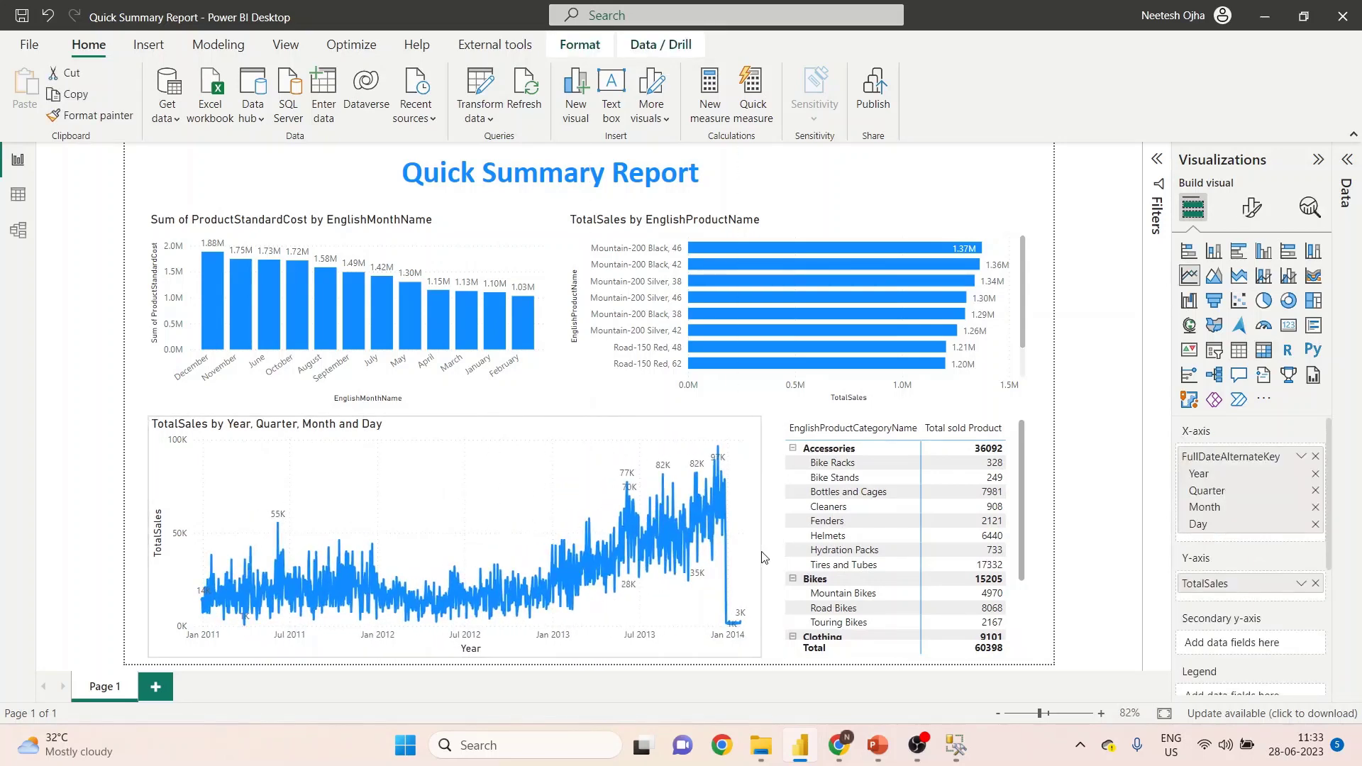
pyautogui.click(1133, 503)
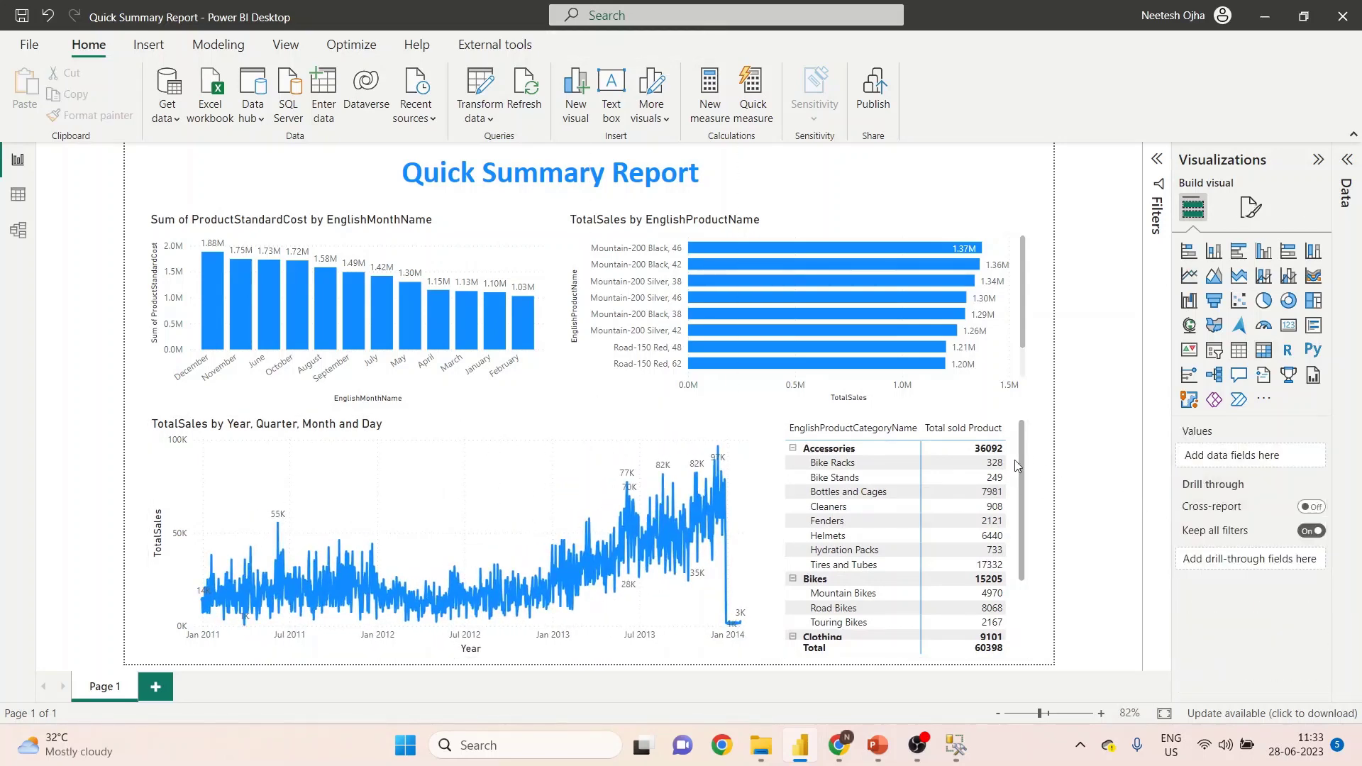
# Step: Hide the Visualizations pane, collapse the Clothing and Bikes categories in the matrix, and expand only Accessories
pyautogui.click(1320, 159)
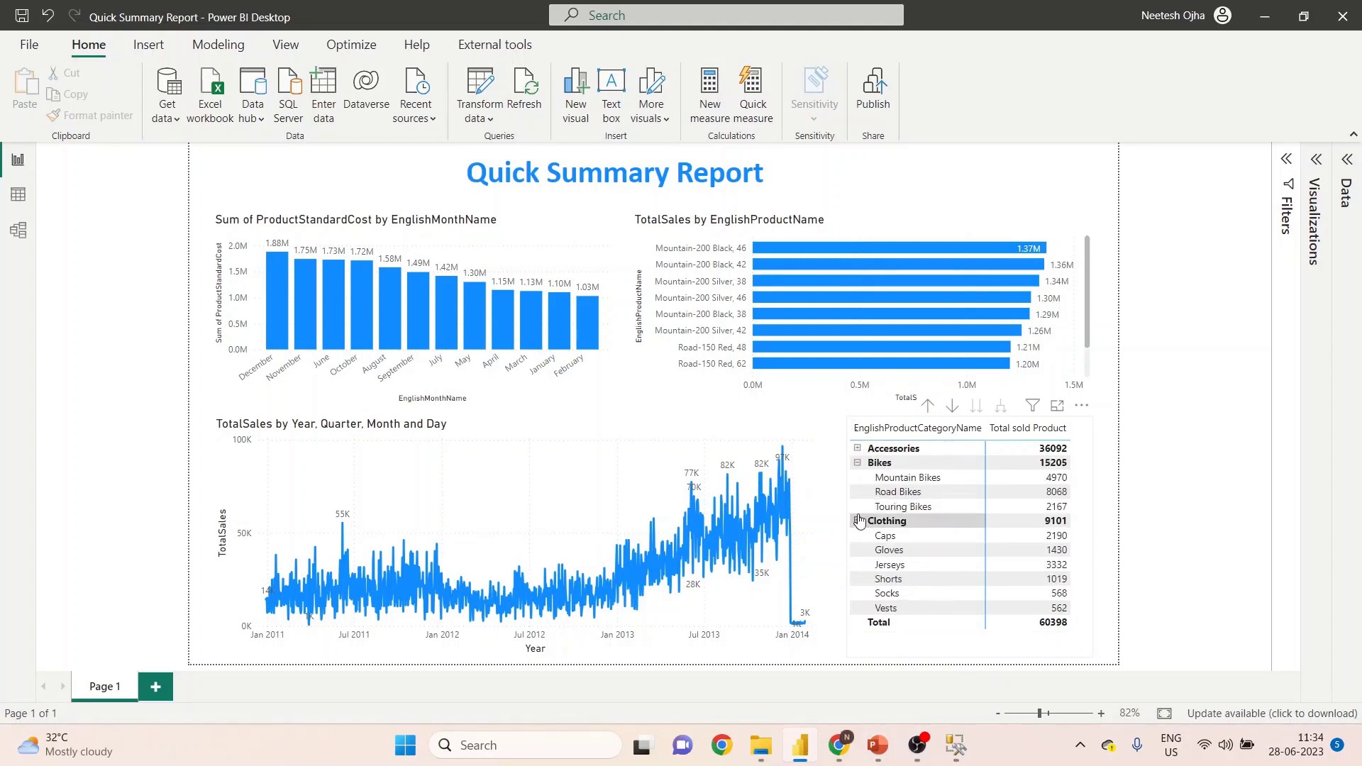
pyautogui.click(858, 521)
pyautogui.click(858, 464)
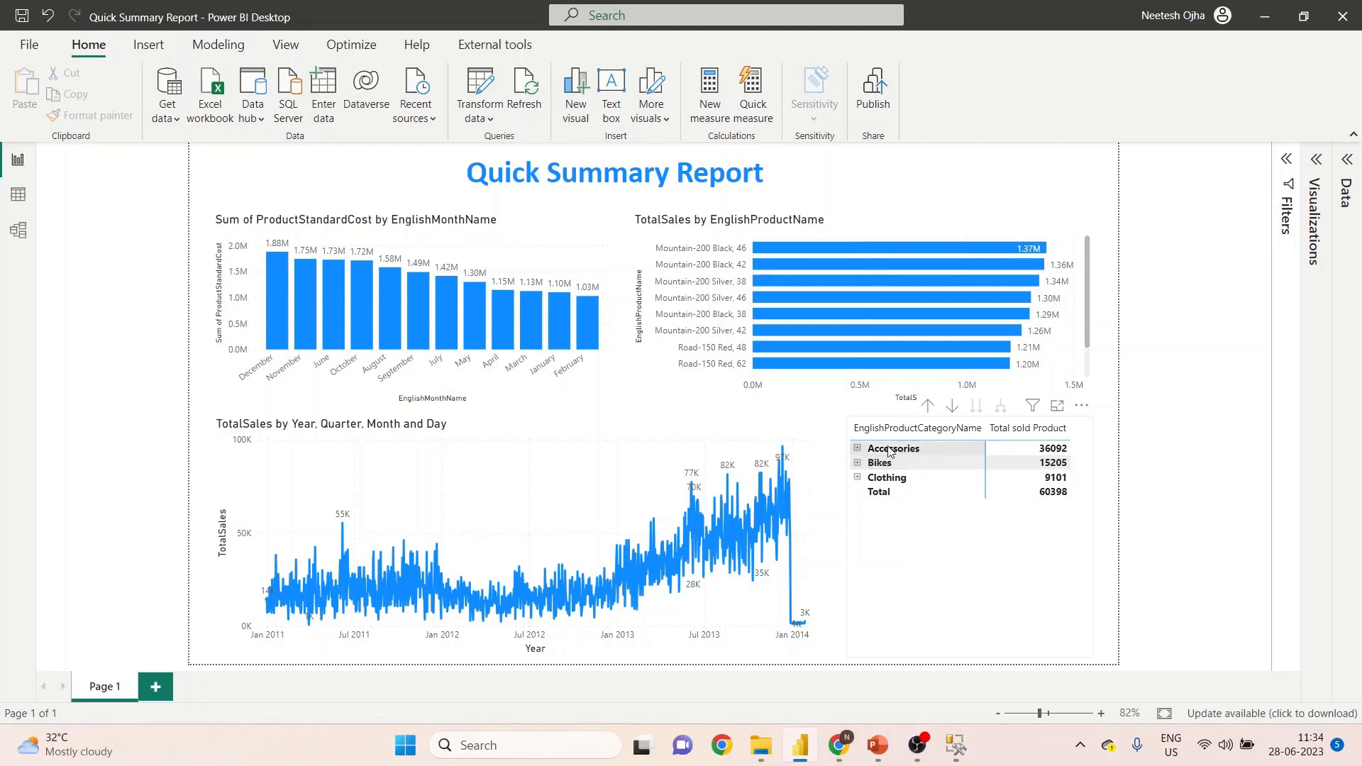
pyautogui.click(859, 449)
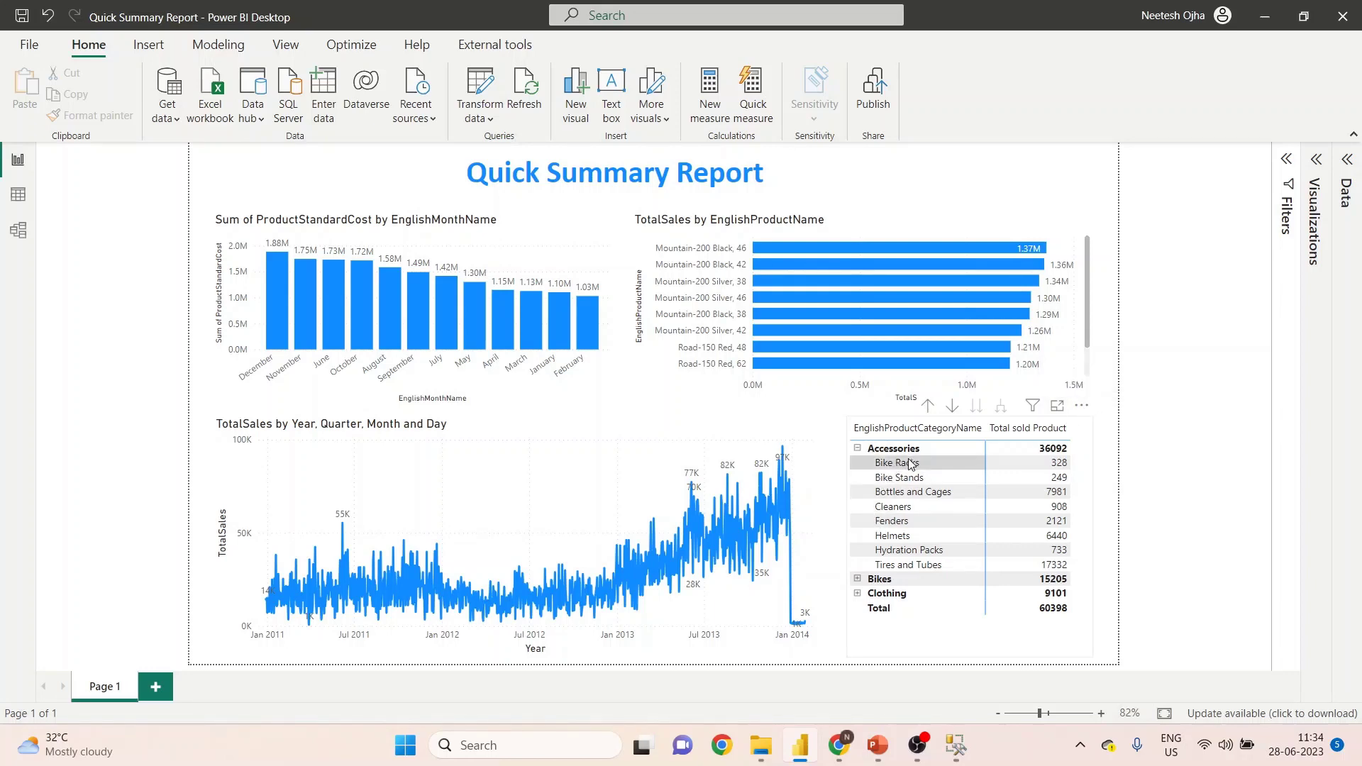
# Step: Sort the matrix by Total sold Product and expand the Bikes category to its subcategories
pyautogui.click(1081, 406)
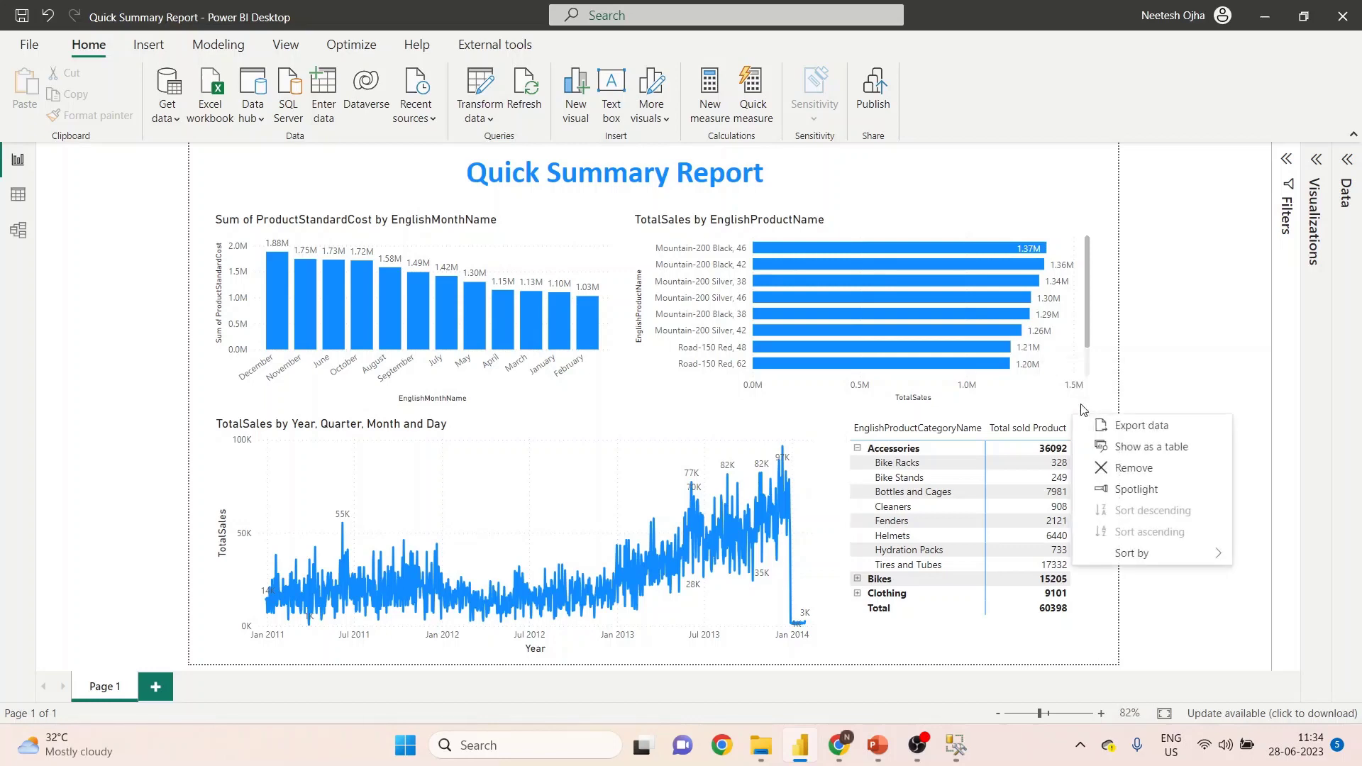
pyautogui.moveTo(1183, 558)
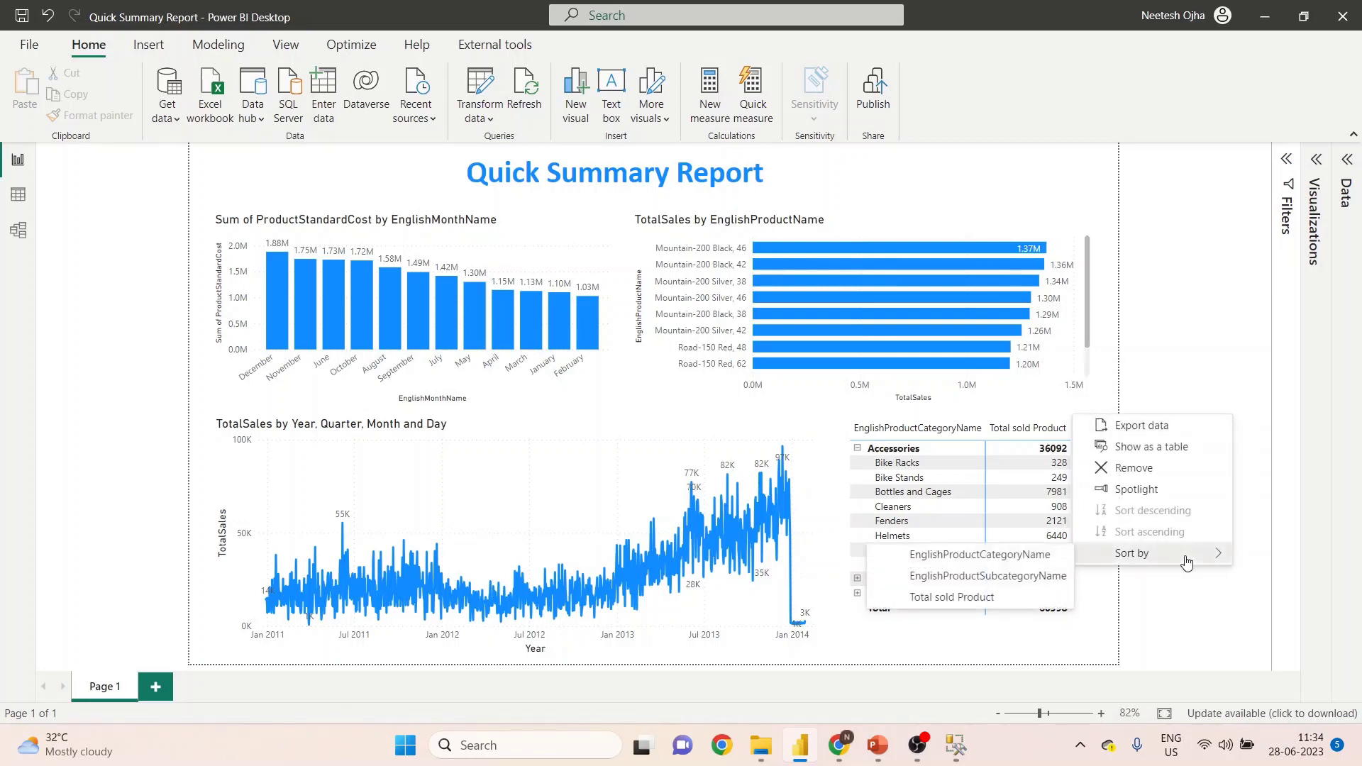
pyautogui.click(976, 598)
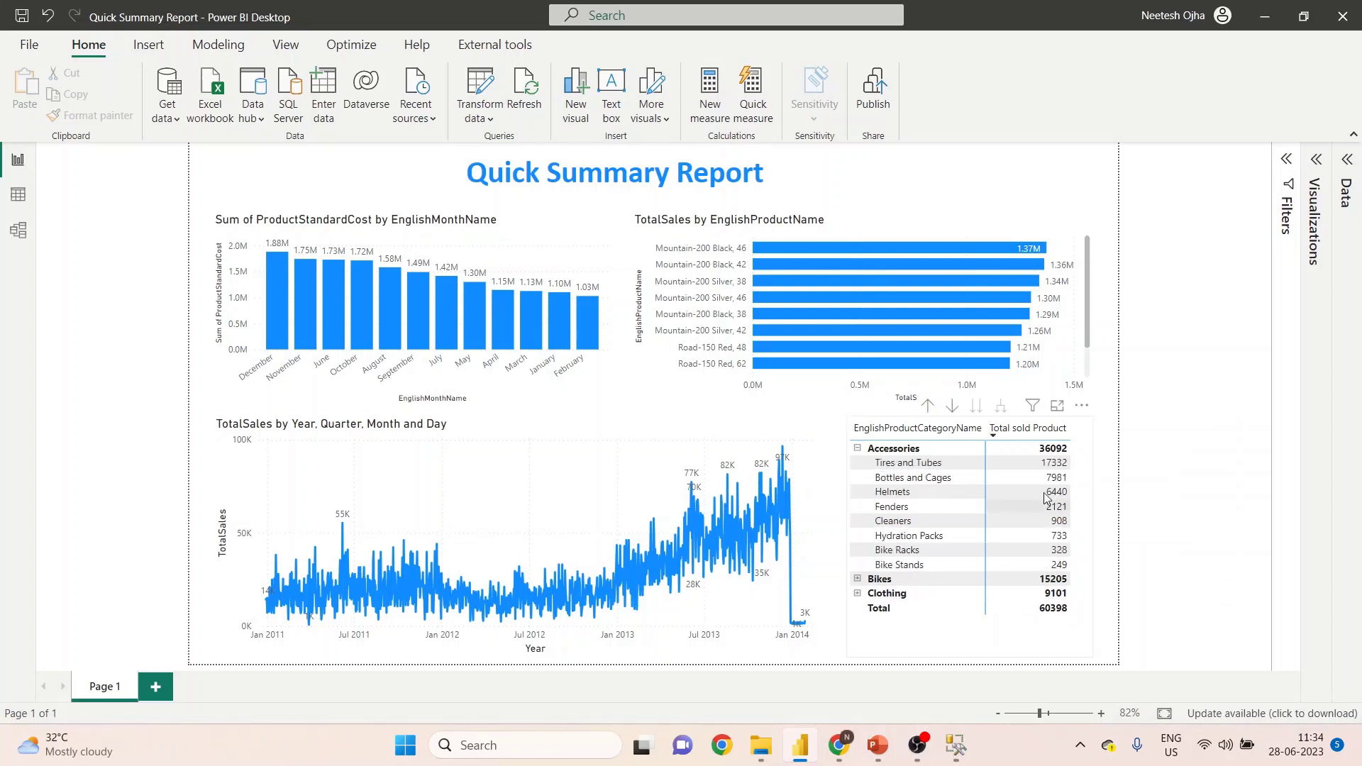
pyautogui.click(858, 579)
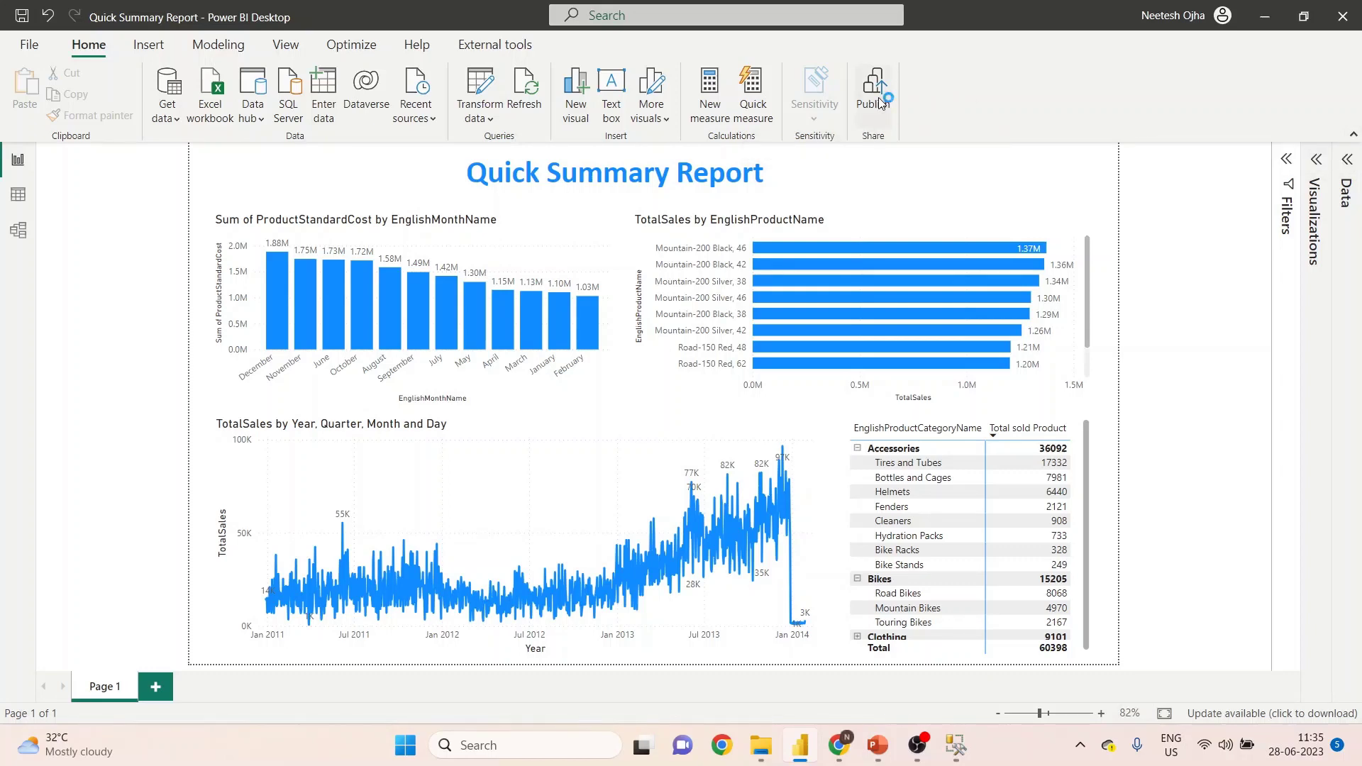
# Step: Publish the report to the TechExploreDW workspace, replacing the existing Quick Summary Report dataset
pyautogui.click(752, 409)
pyautogui.click(554, 387)
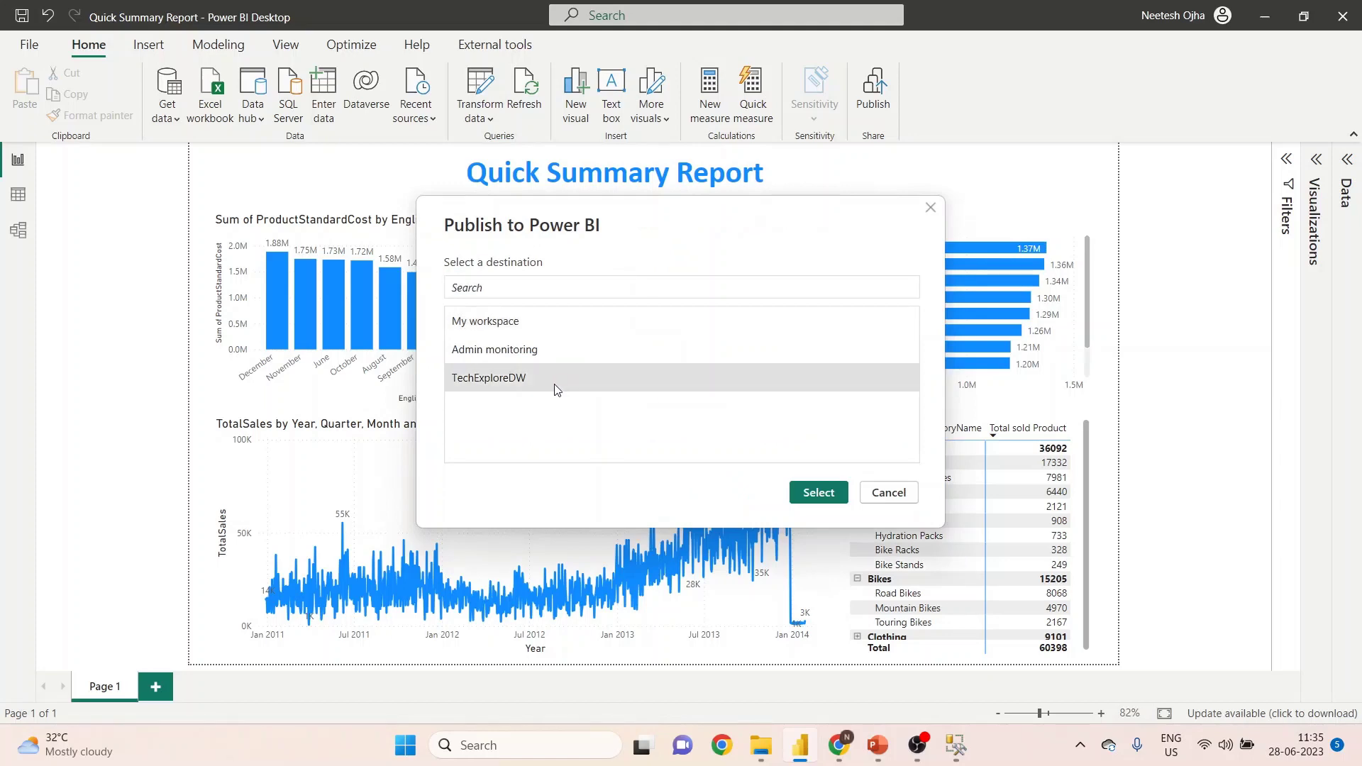
pyautogui.click(829, 495)
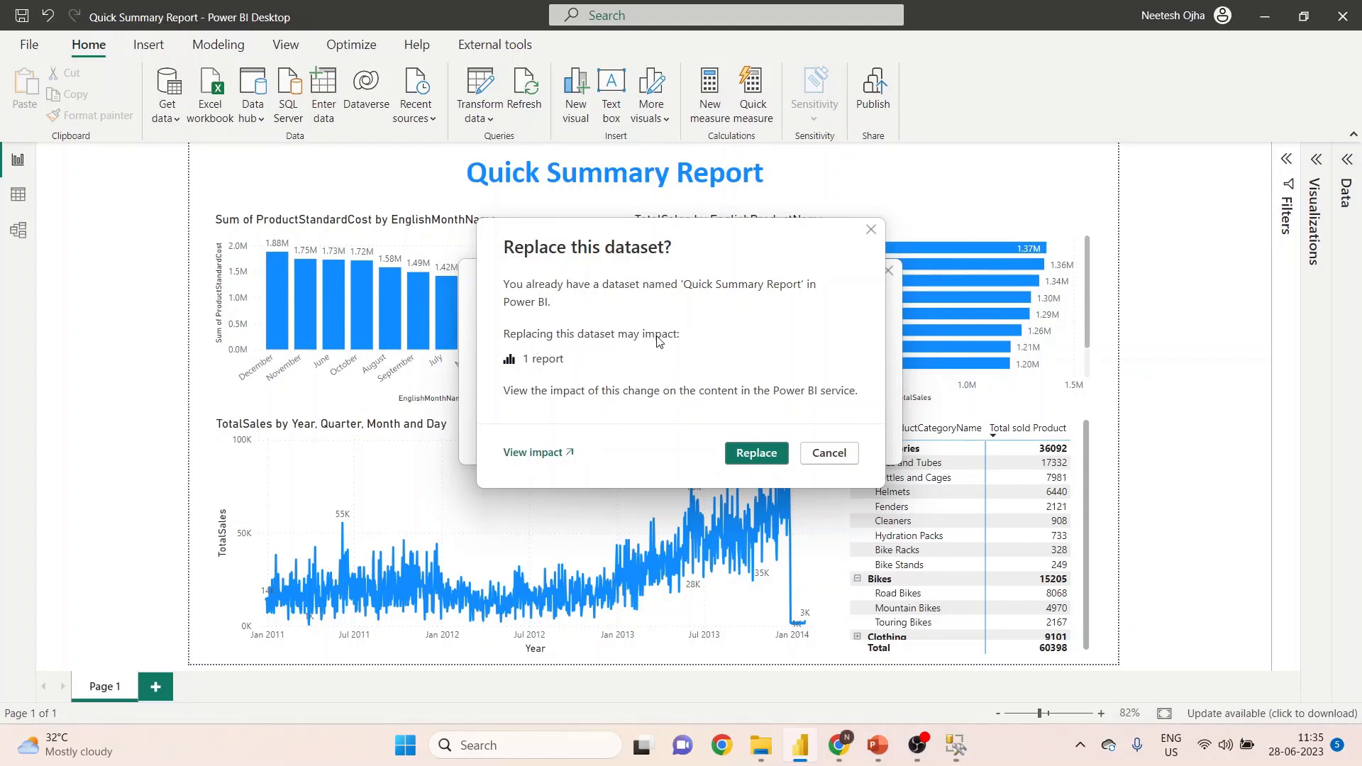
pyautogui.click(754, 454)
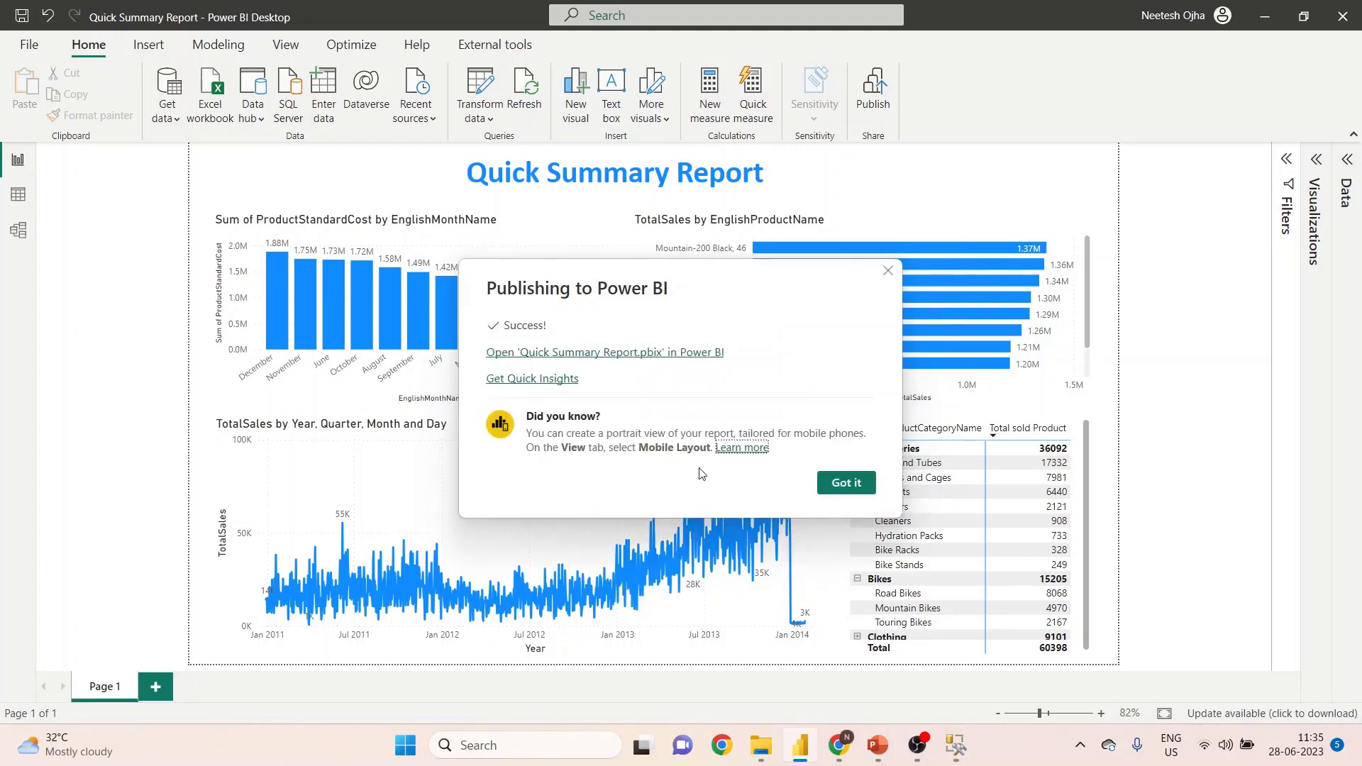
pyautogui.click(860, 483)
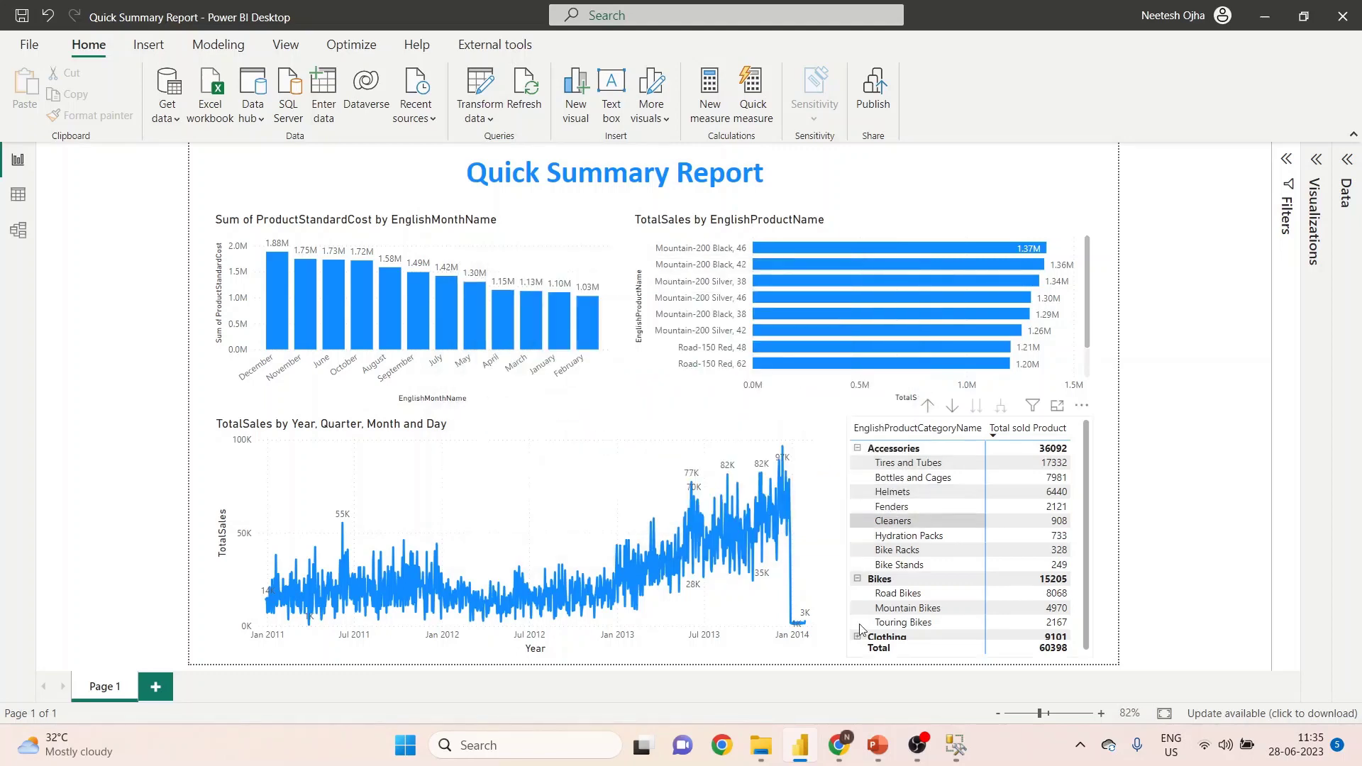
# Step: Switch to the Power BI service in Chrome, reload the TechExploreDW workspace, and open the published Quick Summary Report
pyautogui.click(839, 746)
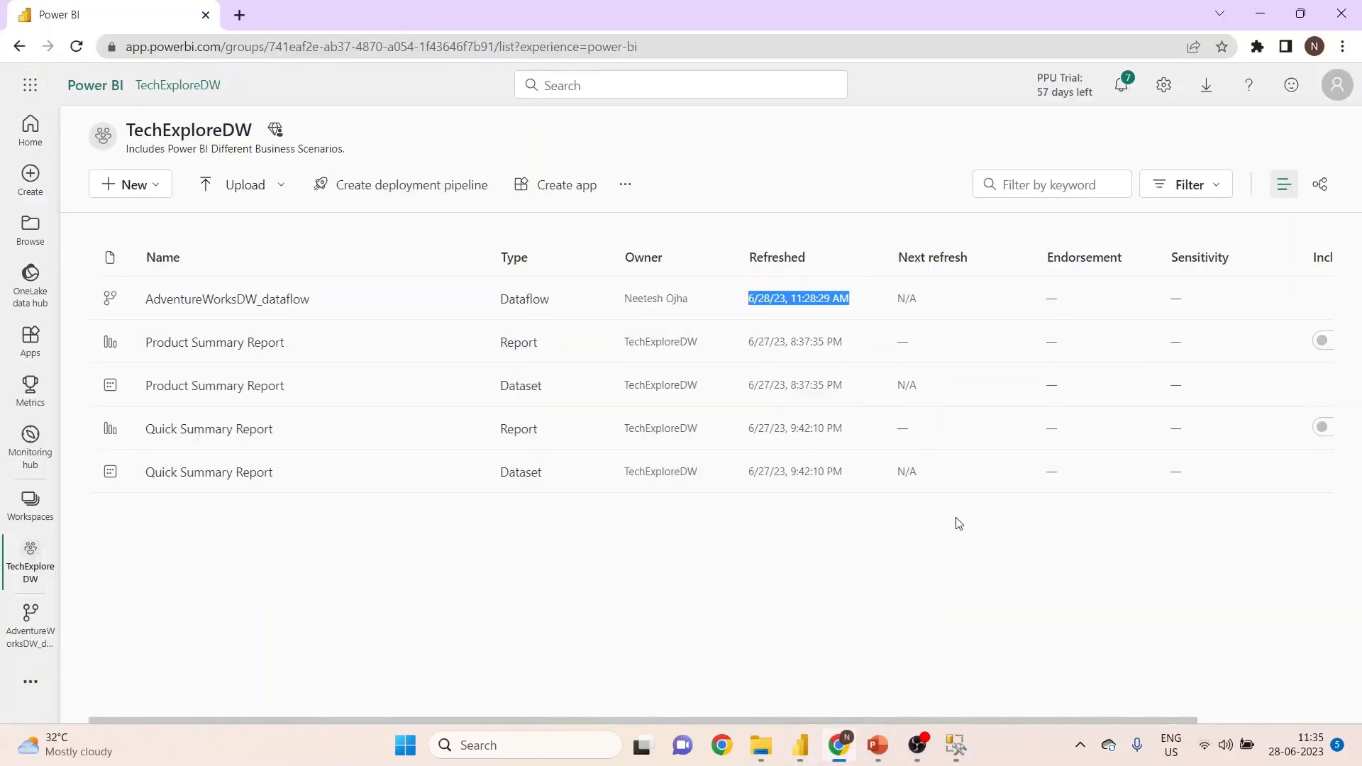
pyautogui.click(76, 46)
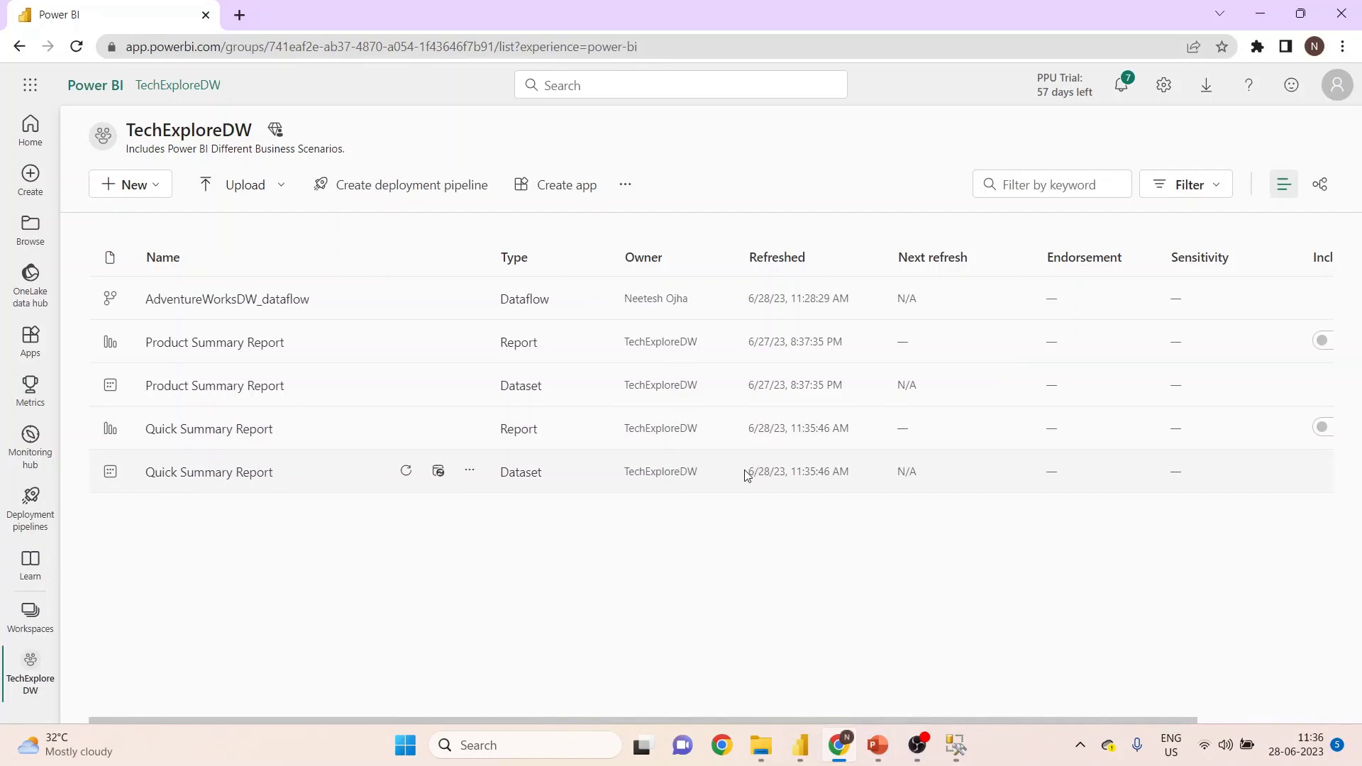
pyautogui.moveTo(749, 471); pyautogui.dragTo(849, 487)
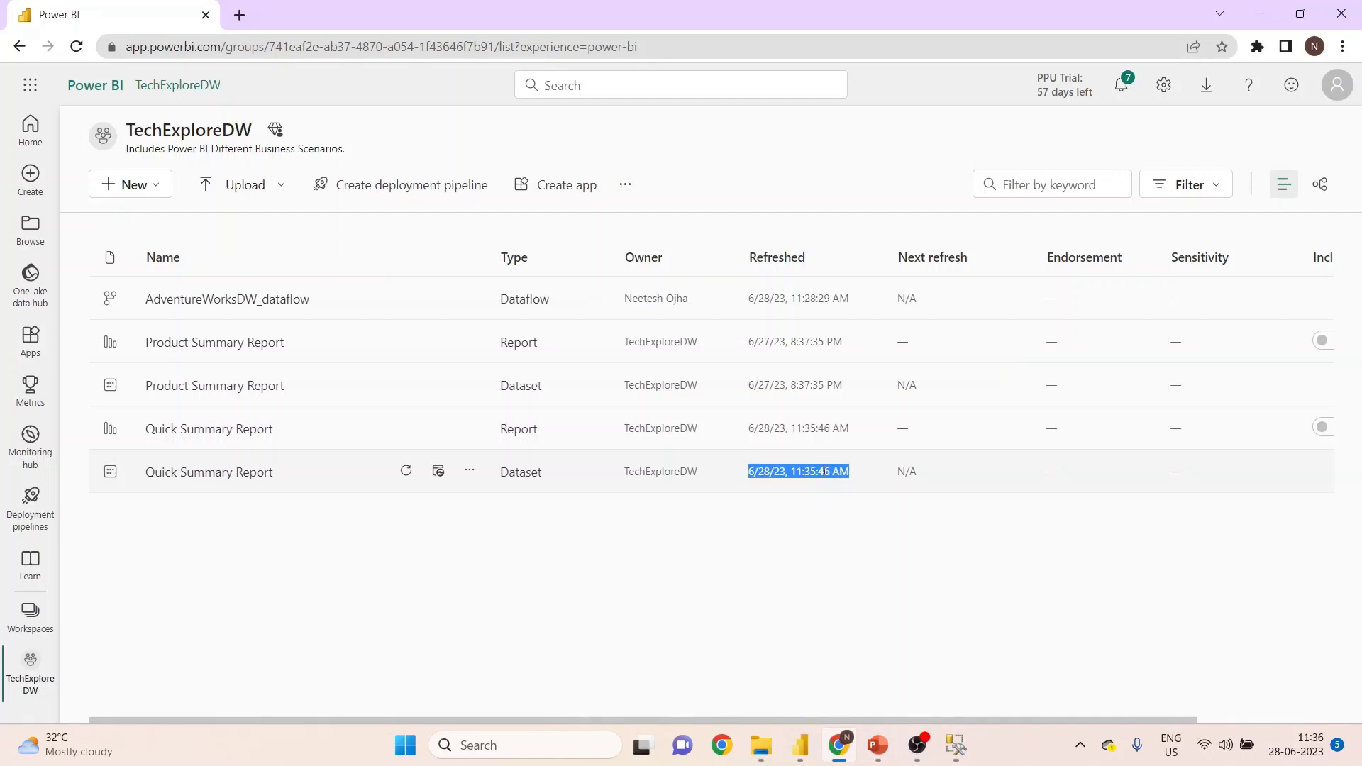
pyautogui.click(831, 584)
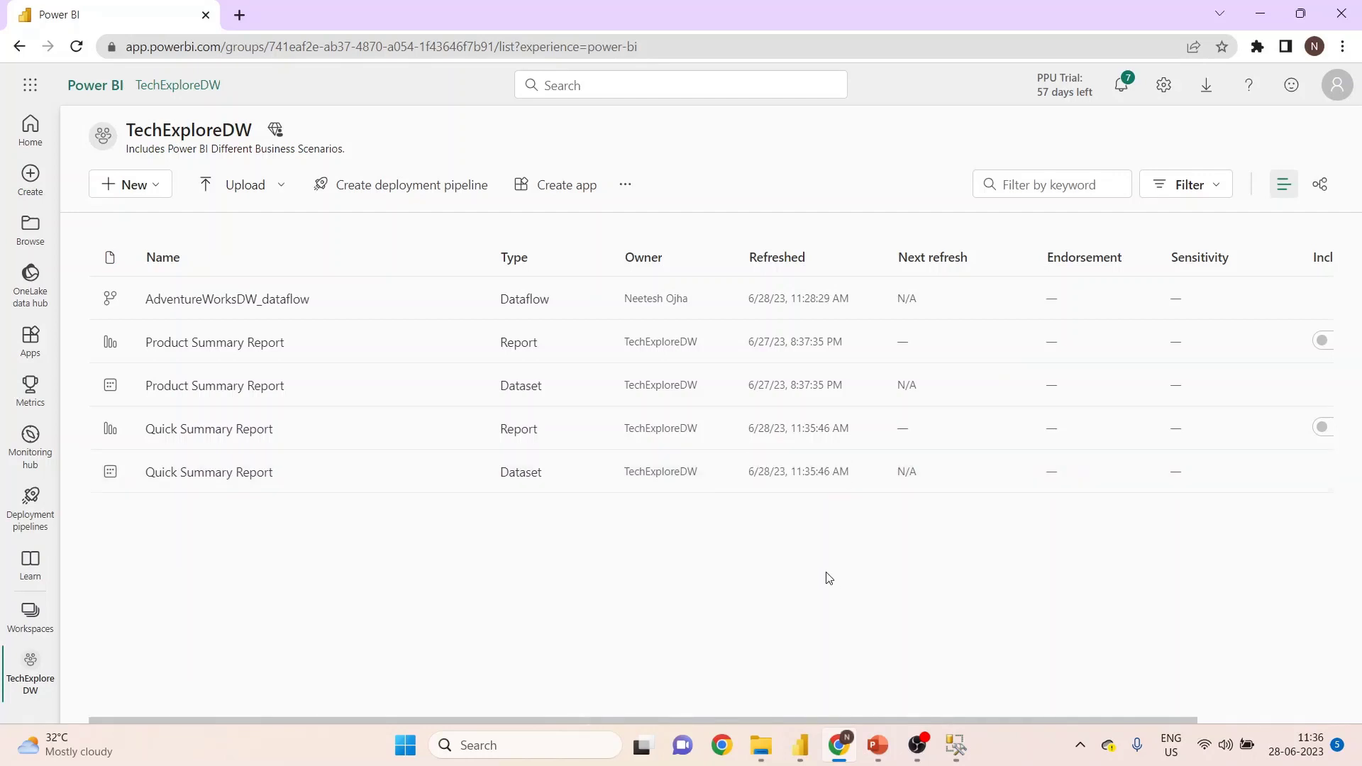
pyautogui.click(229, 430)
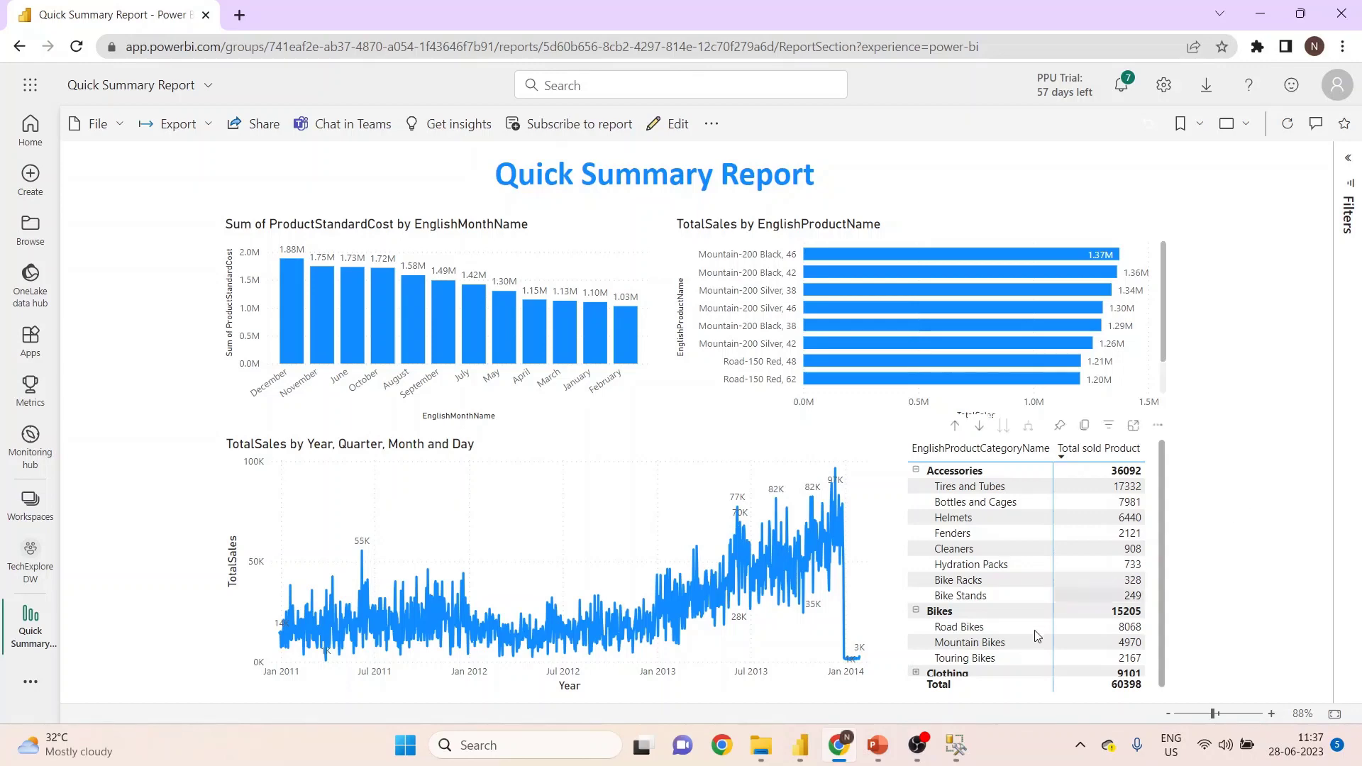
# Step: Switch to the PowerPoint presentation and go from the Business use case slide to the closing Thank You slide
pyautogui.click(877, 751)
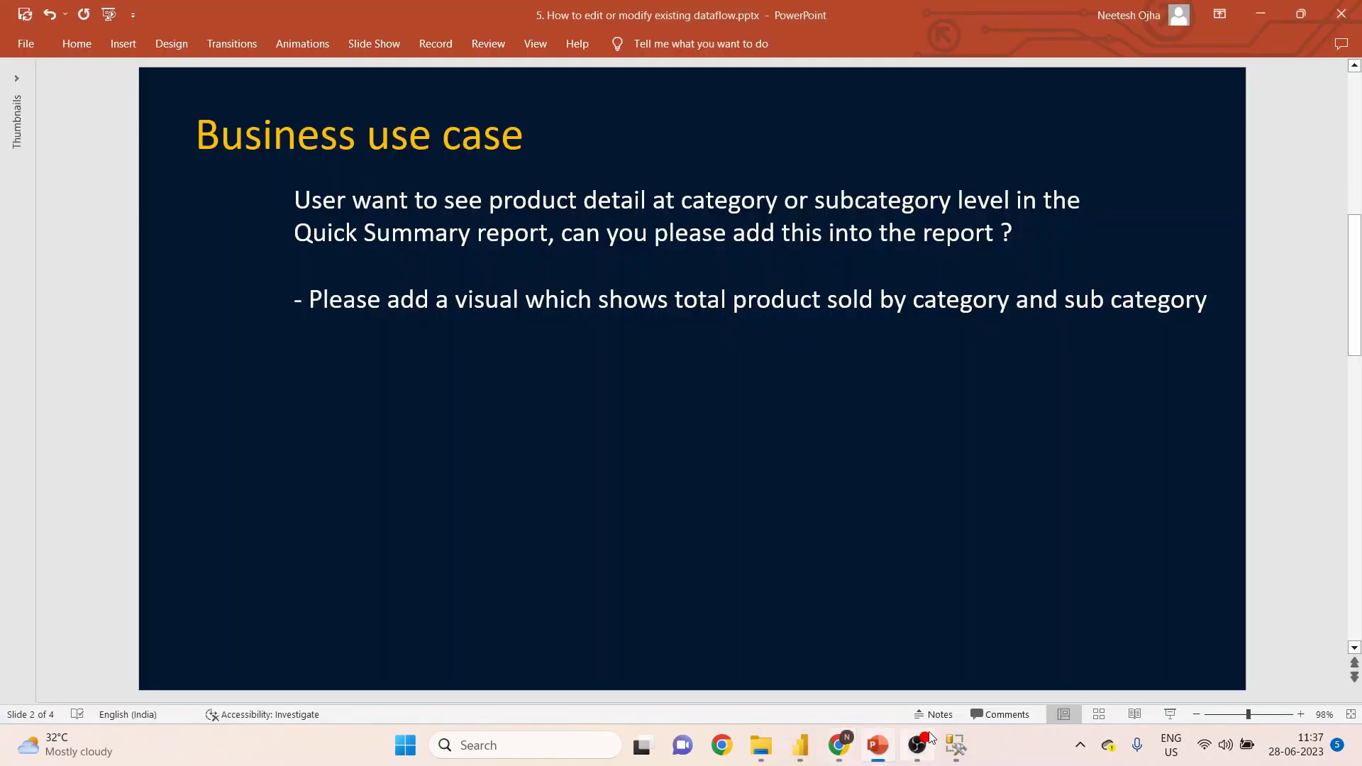
pyautogui.moveTo(931, 738)
pyautogui.press('pagedown')
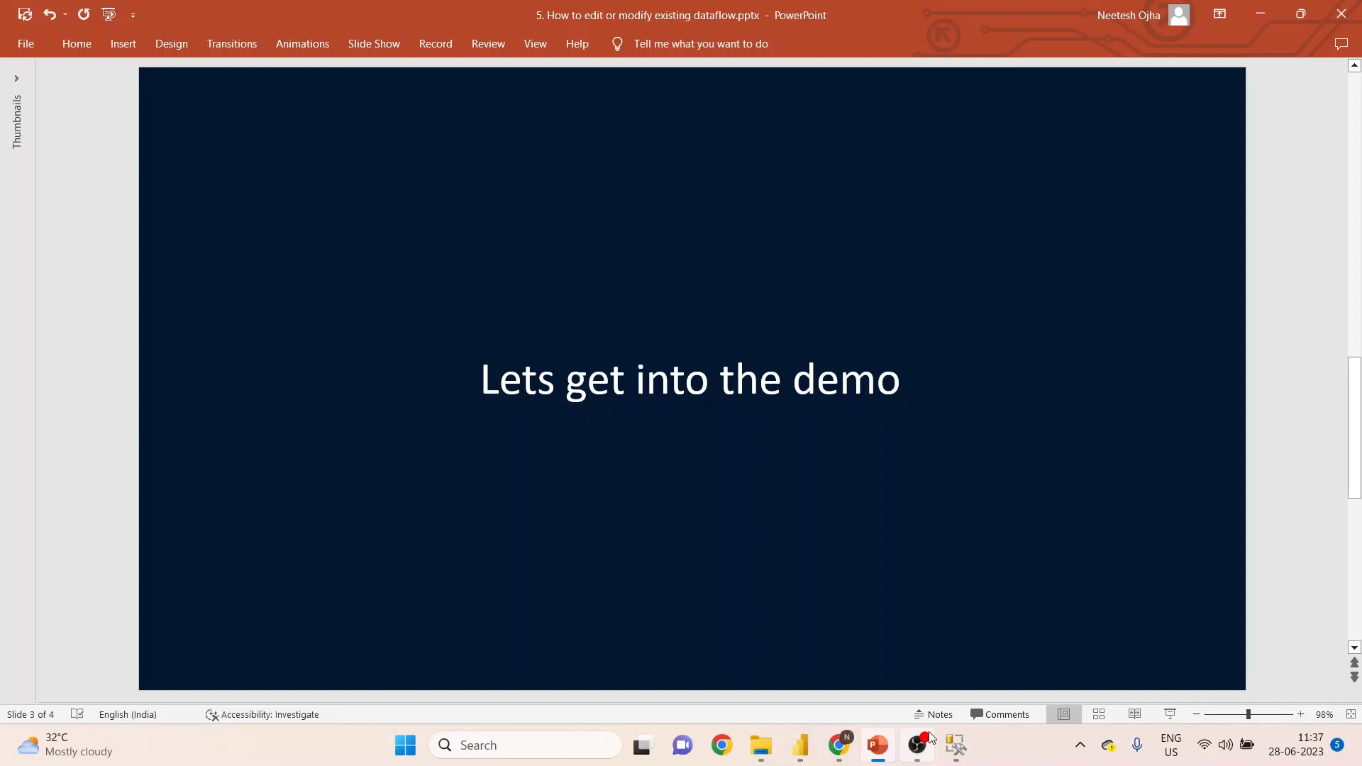
pyautogui.press('pagedown')
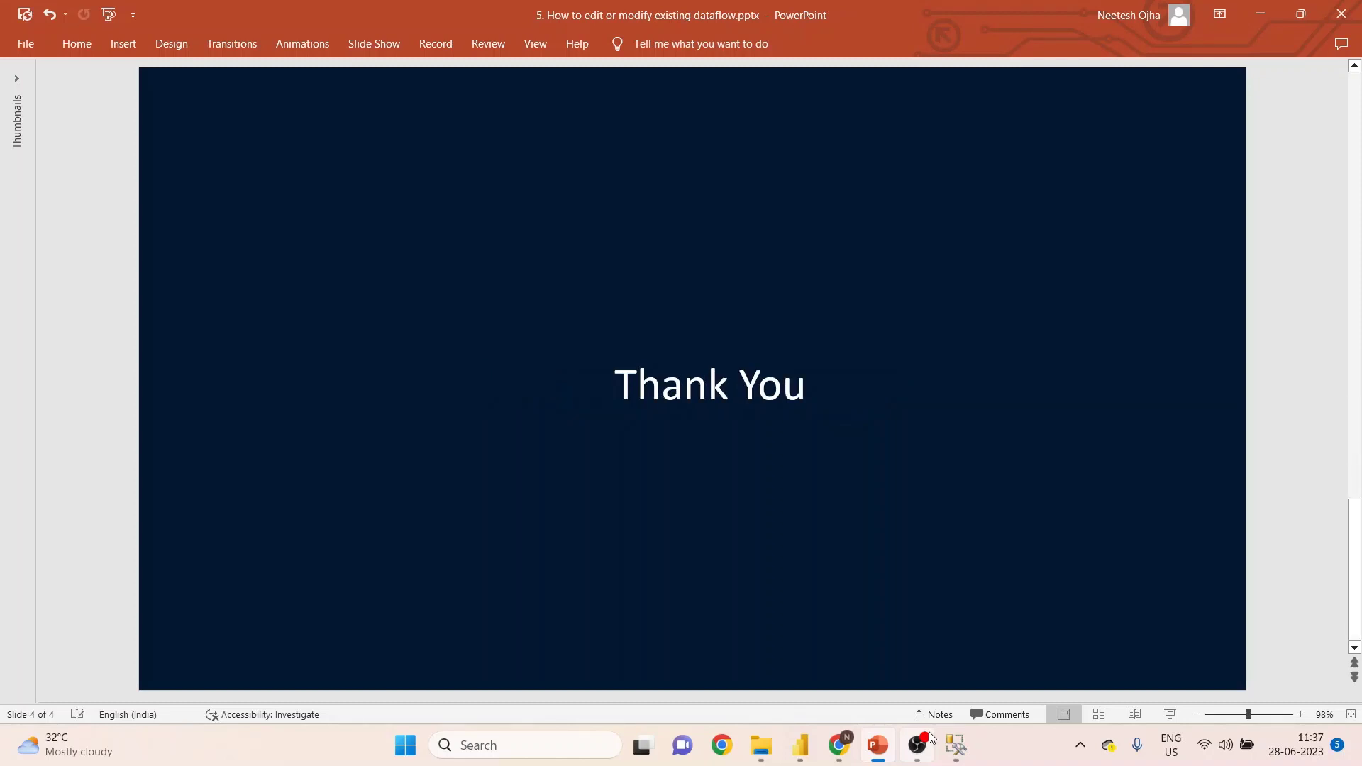